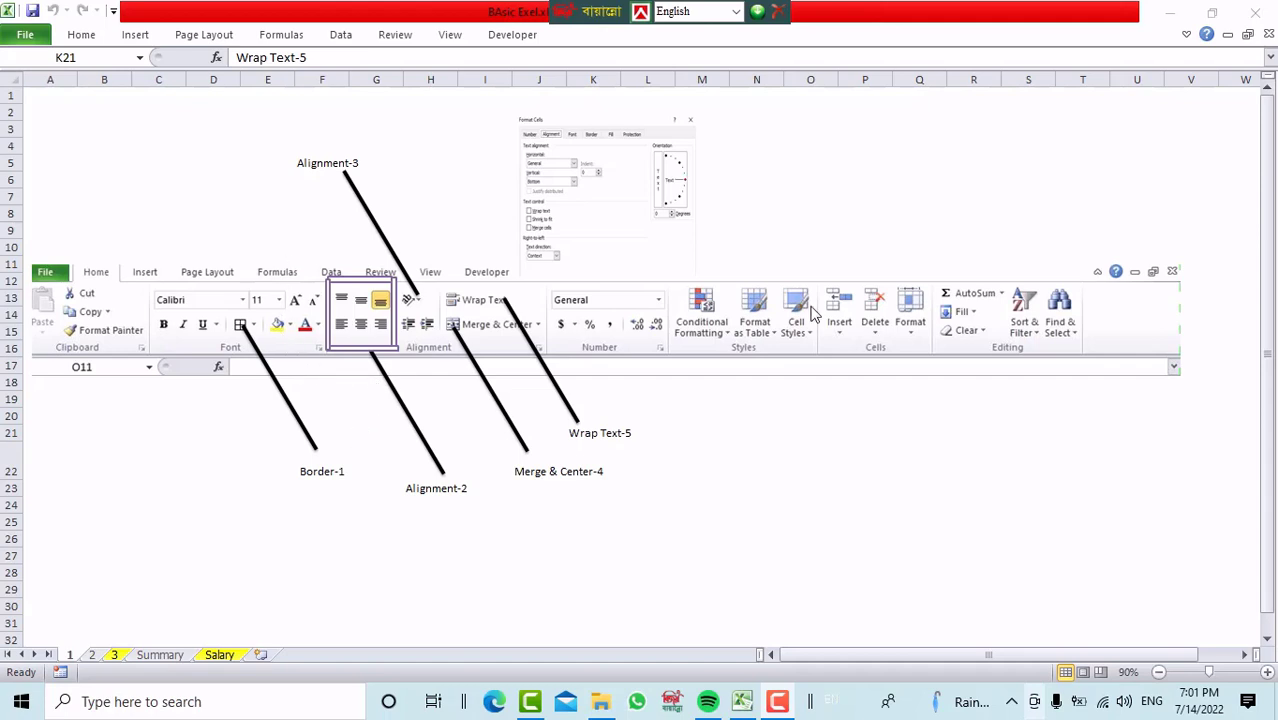
Switch to worksheet 2, select the Border-1 example cell and expand the minimized ribbon
click(92, 655)
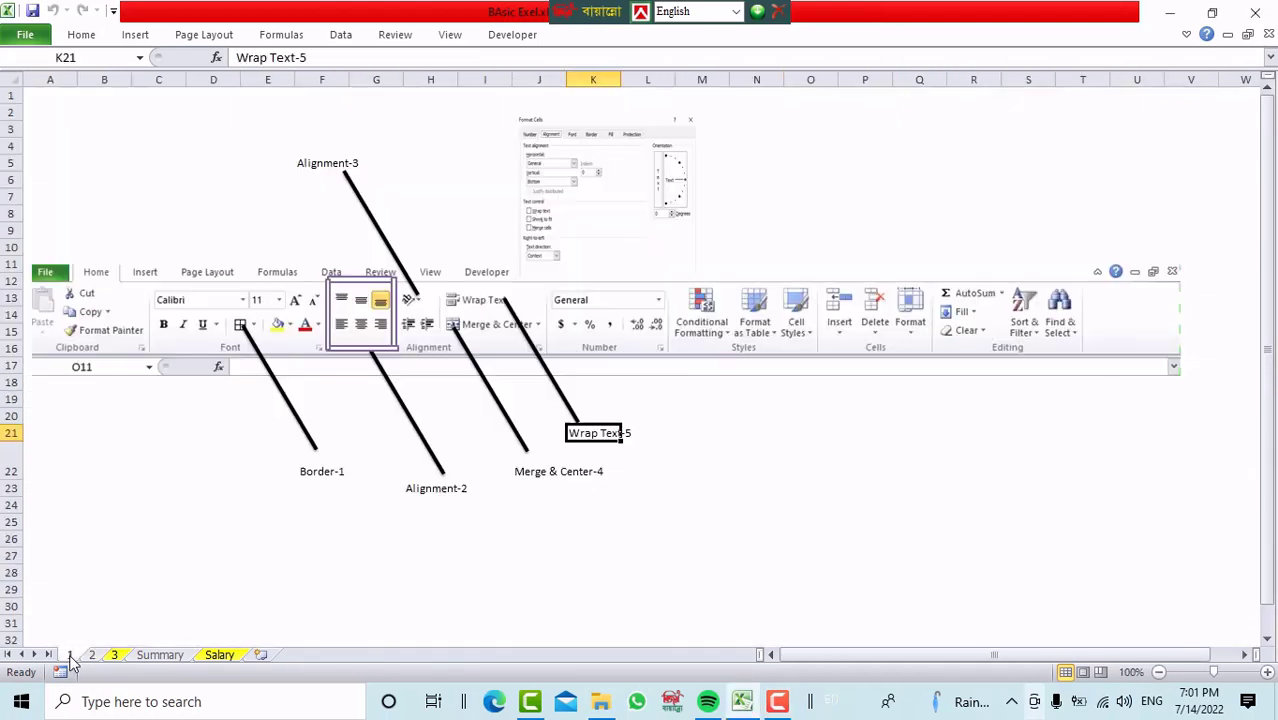
click(70, 656)
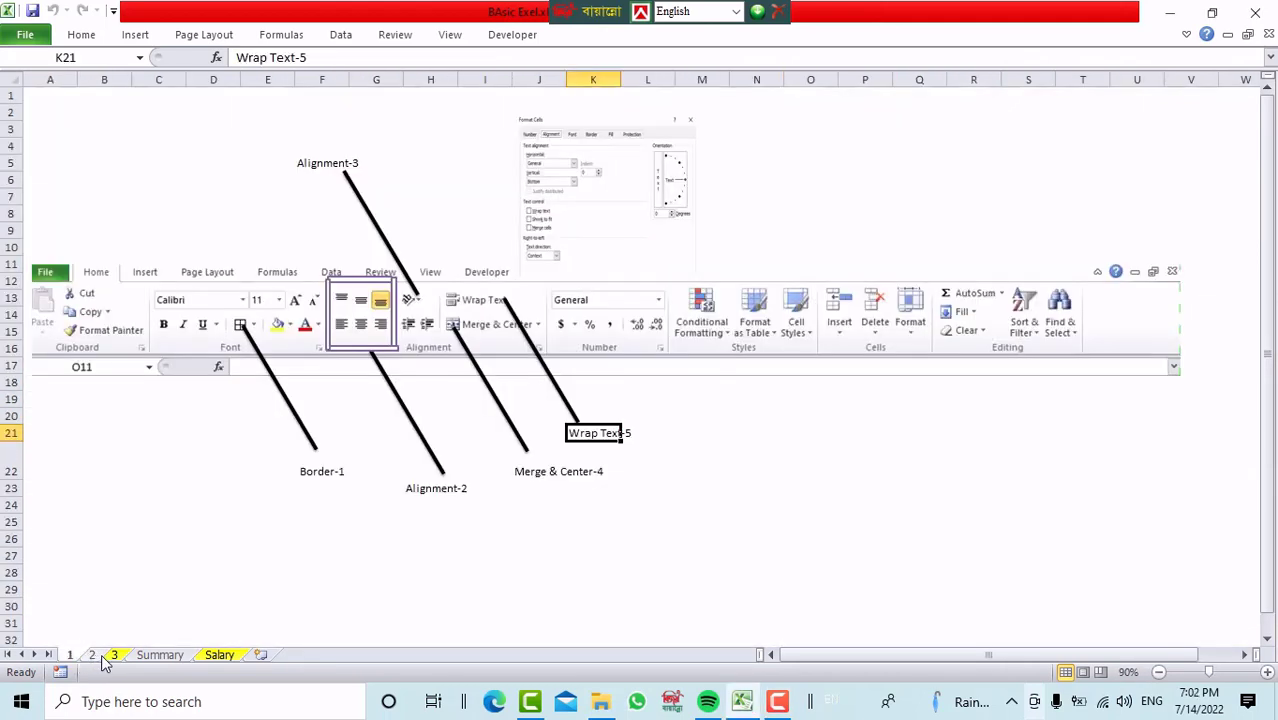
click(93, 656)
click(182, 143)
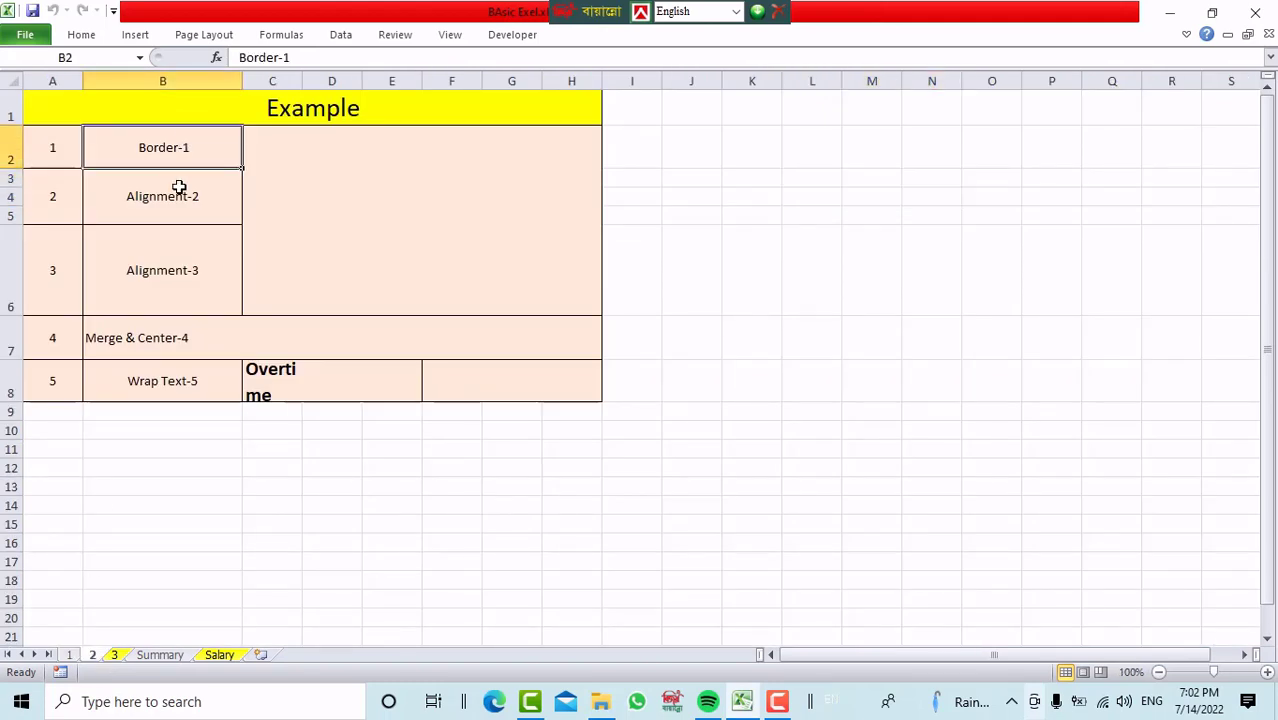
click(1186, 34)
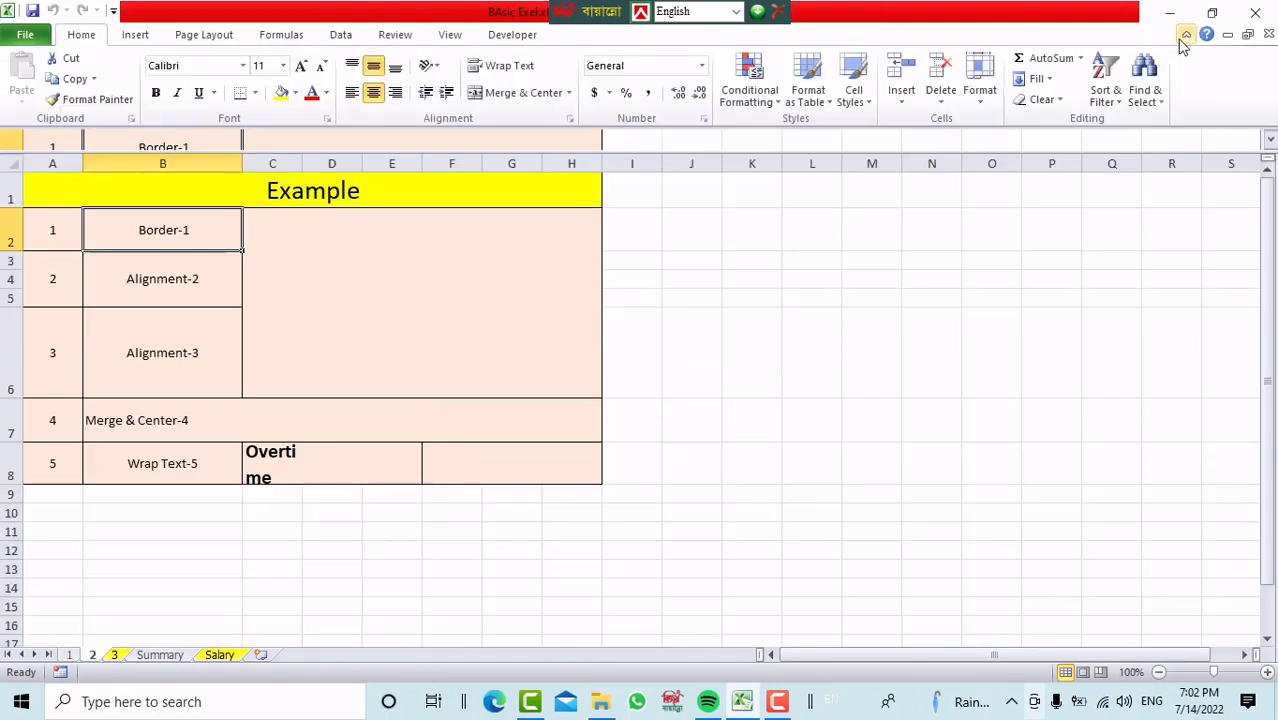
Apply All Borders to the blank range K3:M6 beside the Example table
click(256, 93)
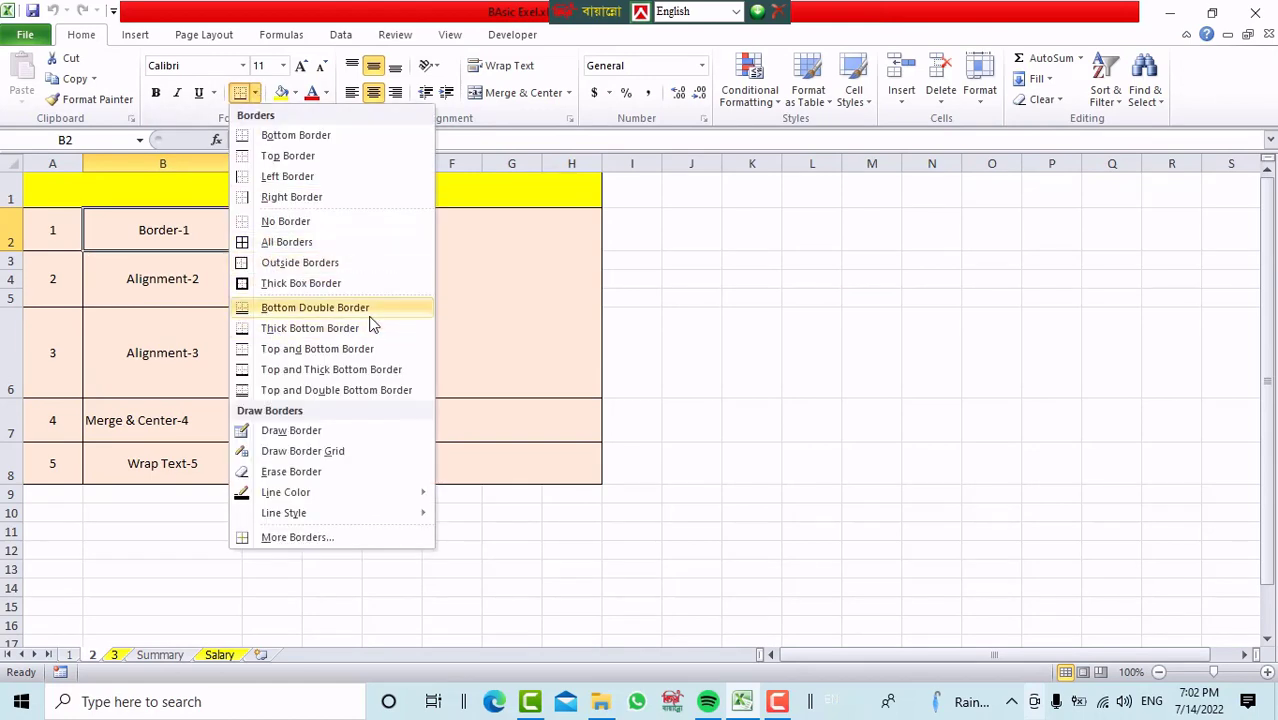
click(776, 277)
drag(750, 258, 873, 326)
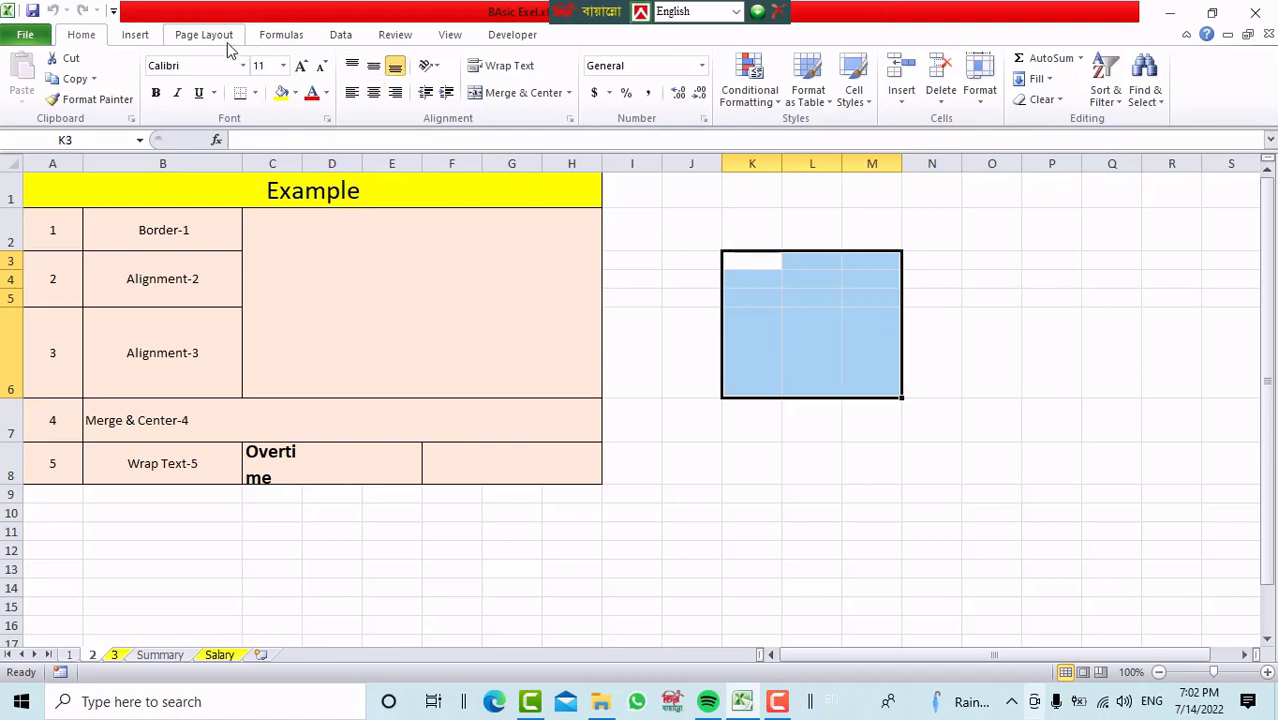
click(255, 93)
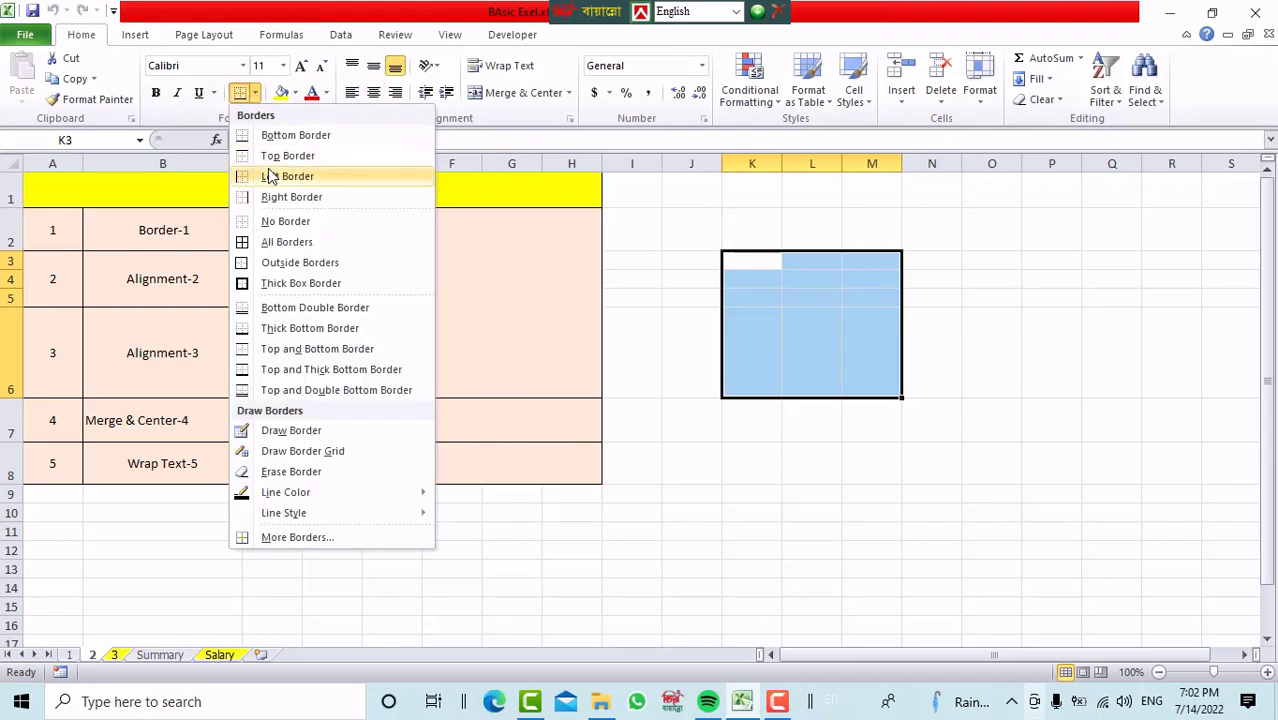
click(264, 242)
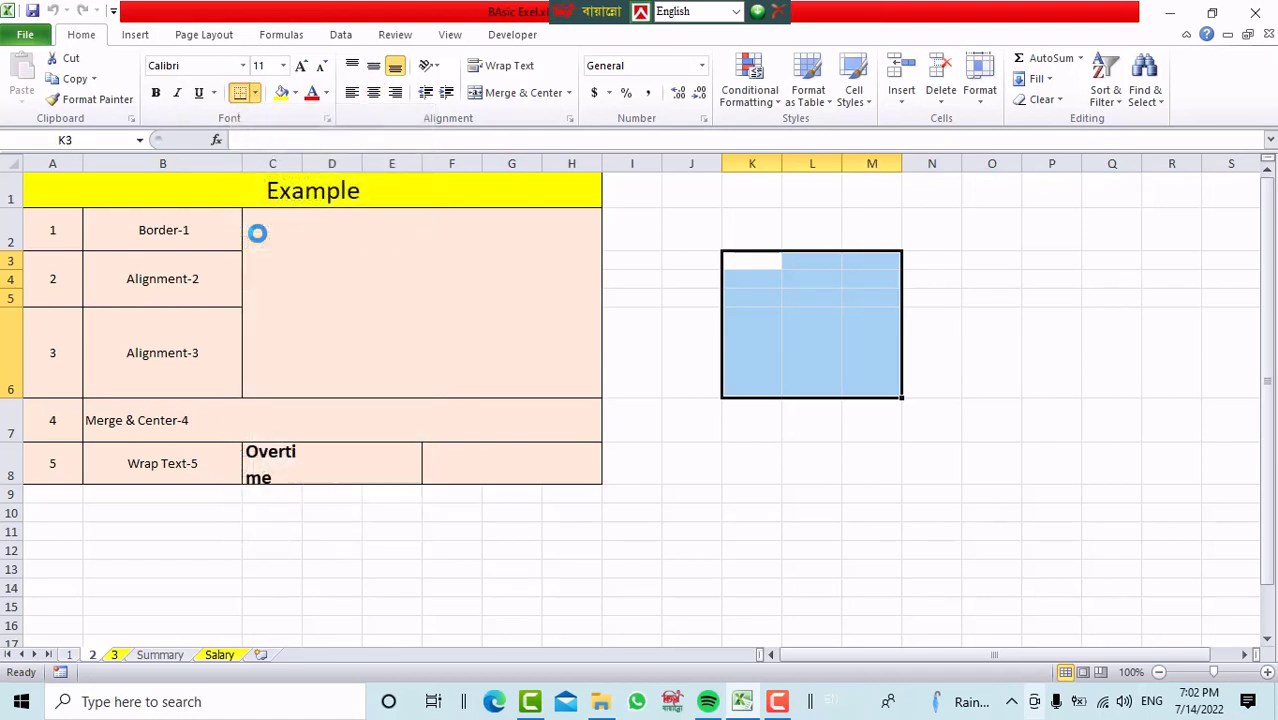
click(854, 338)
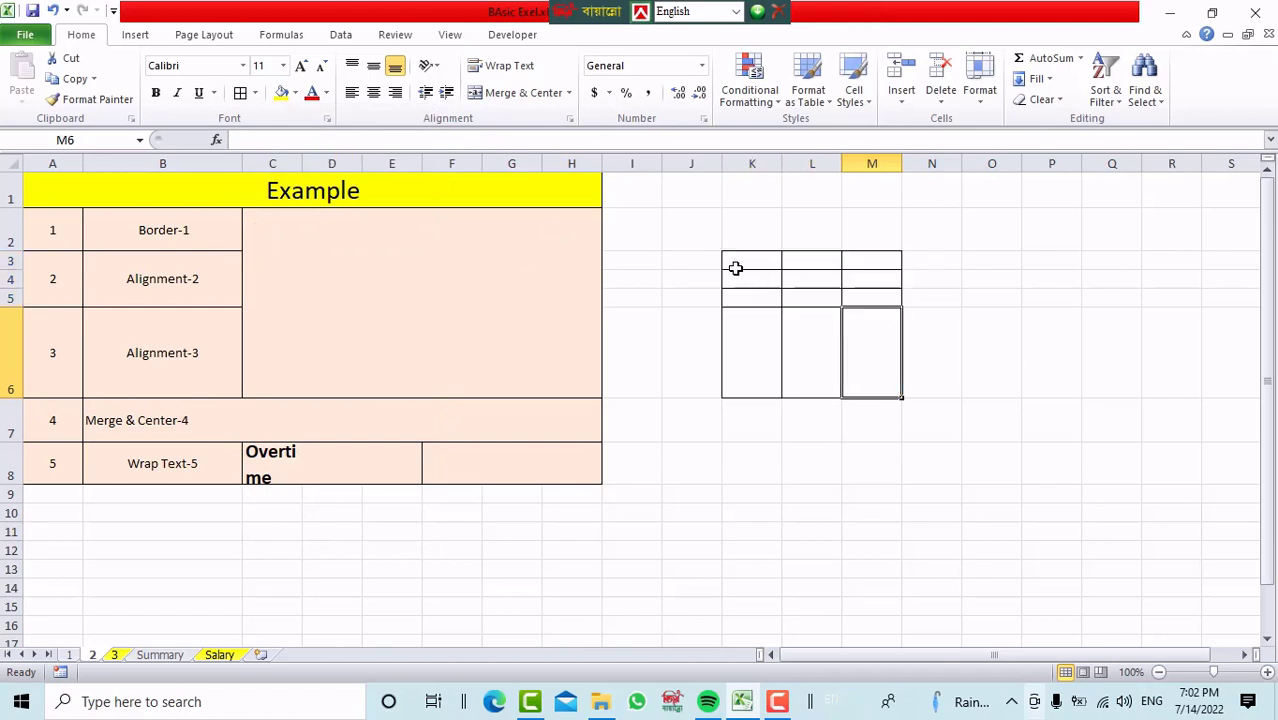
Add a Thick Box Border around the bordered range K3:M6
drag(736, 267, 862, 371)
scroll(862, 371, down, 11)
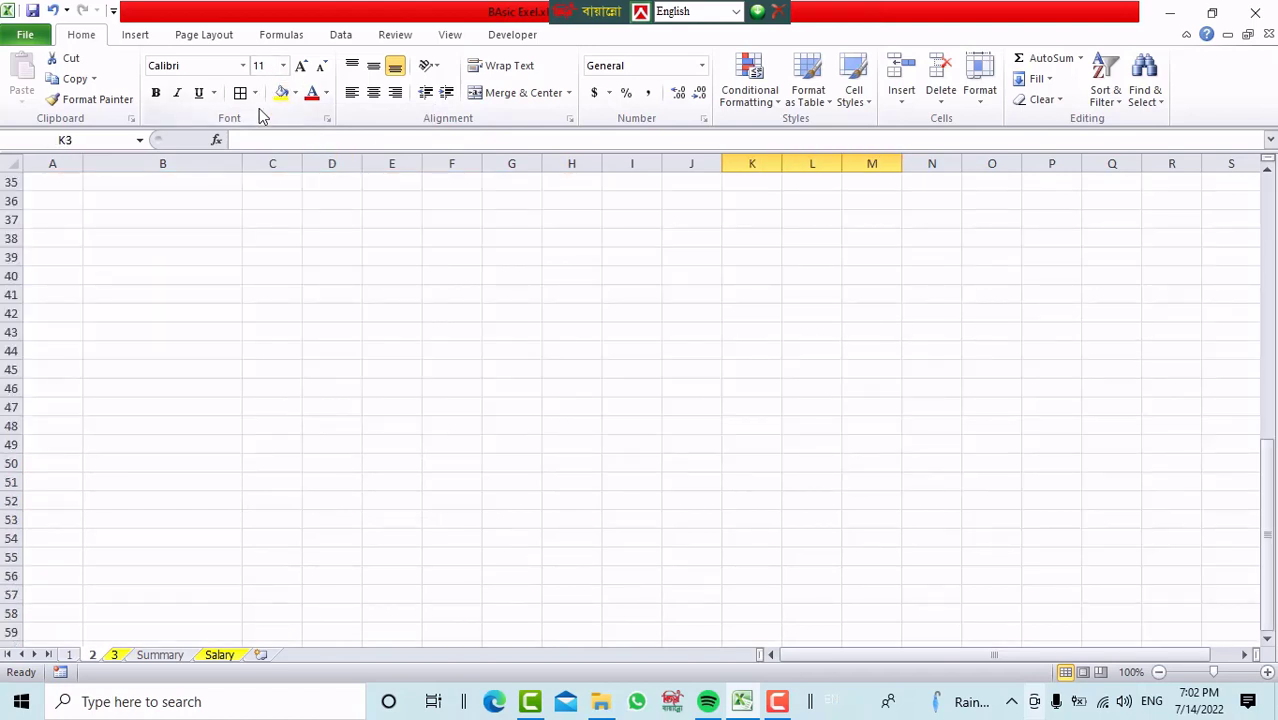
drag(1270, 513, 1255, 195)
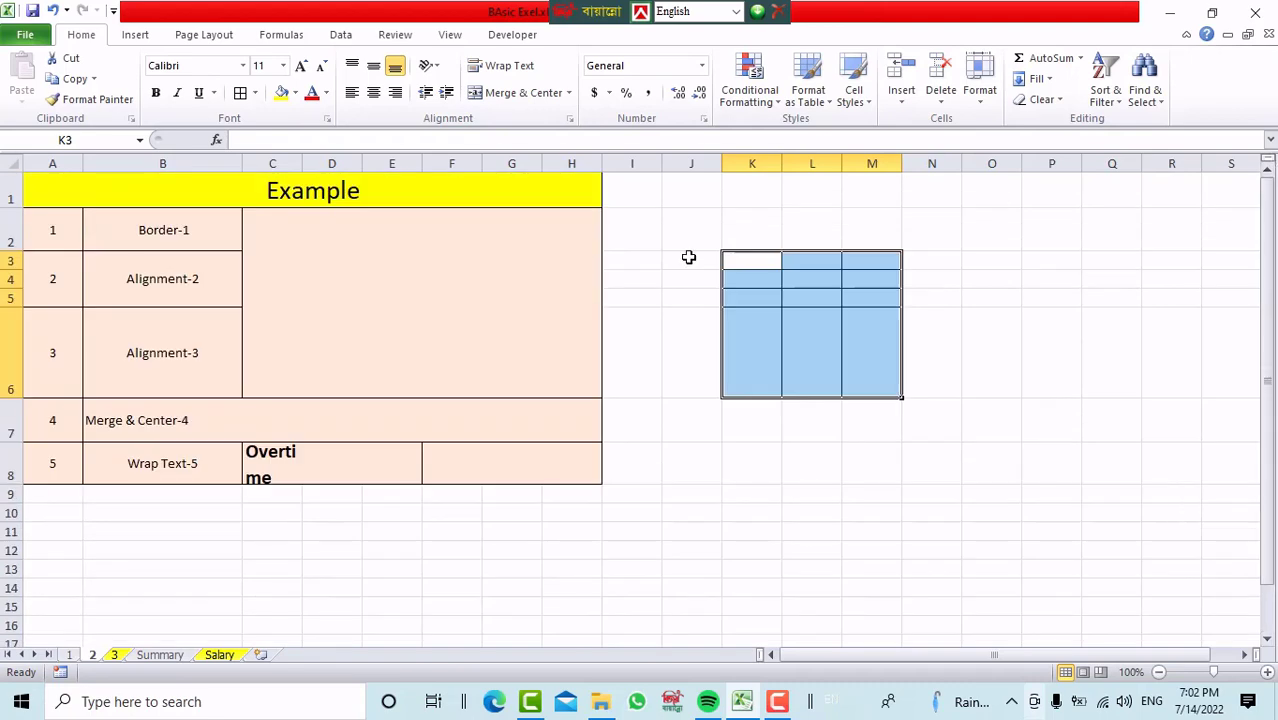
click(256, 93)
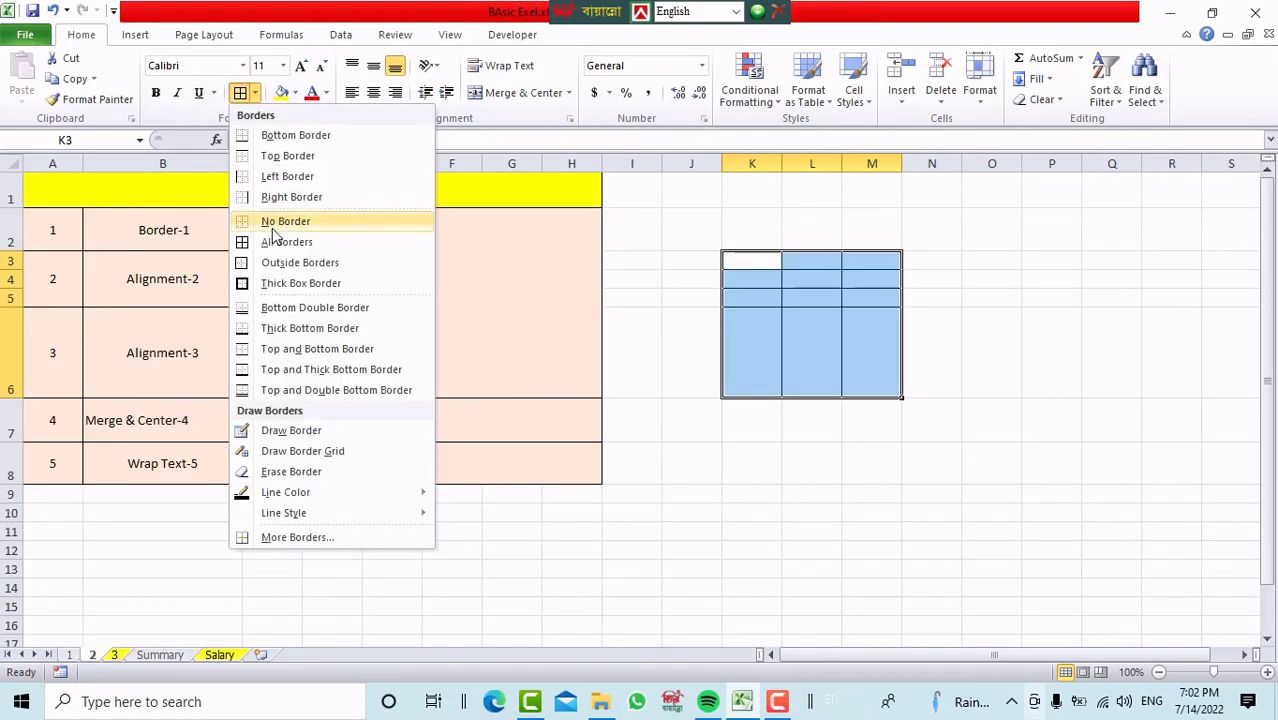
click(265, 283)
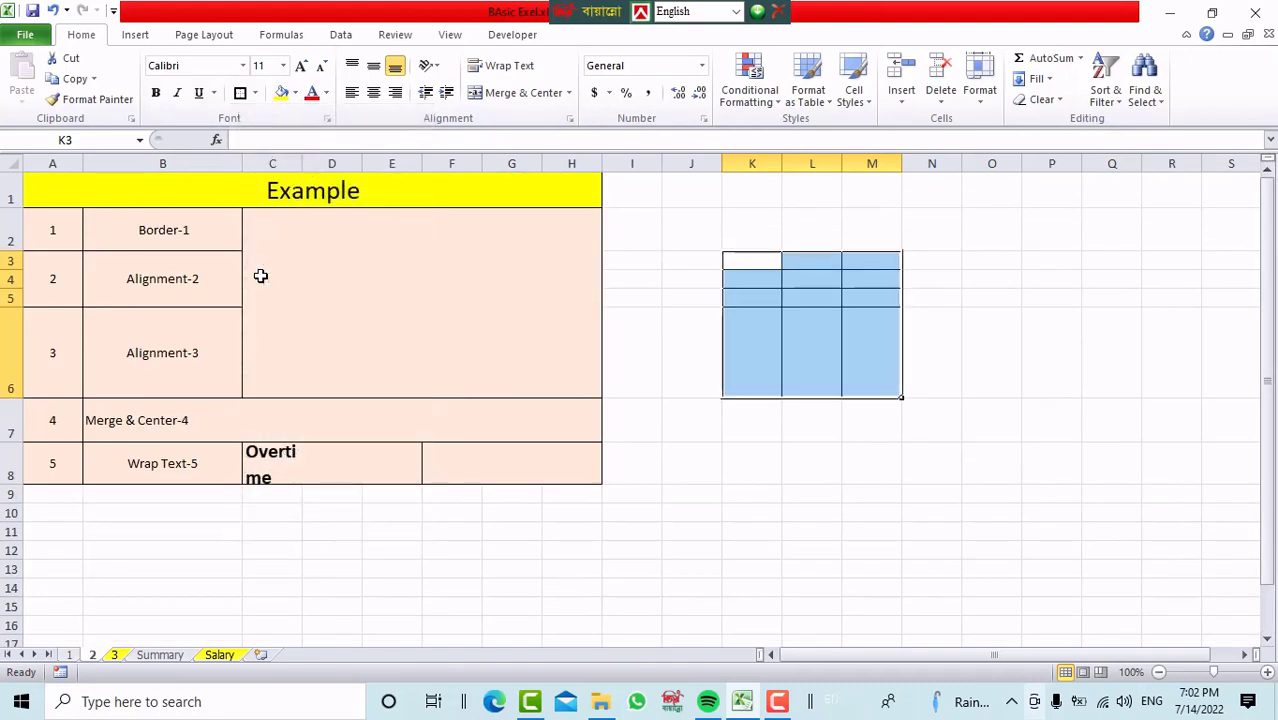
click(935, 342)
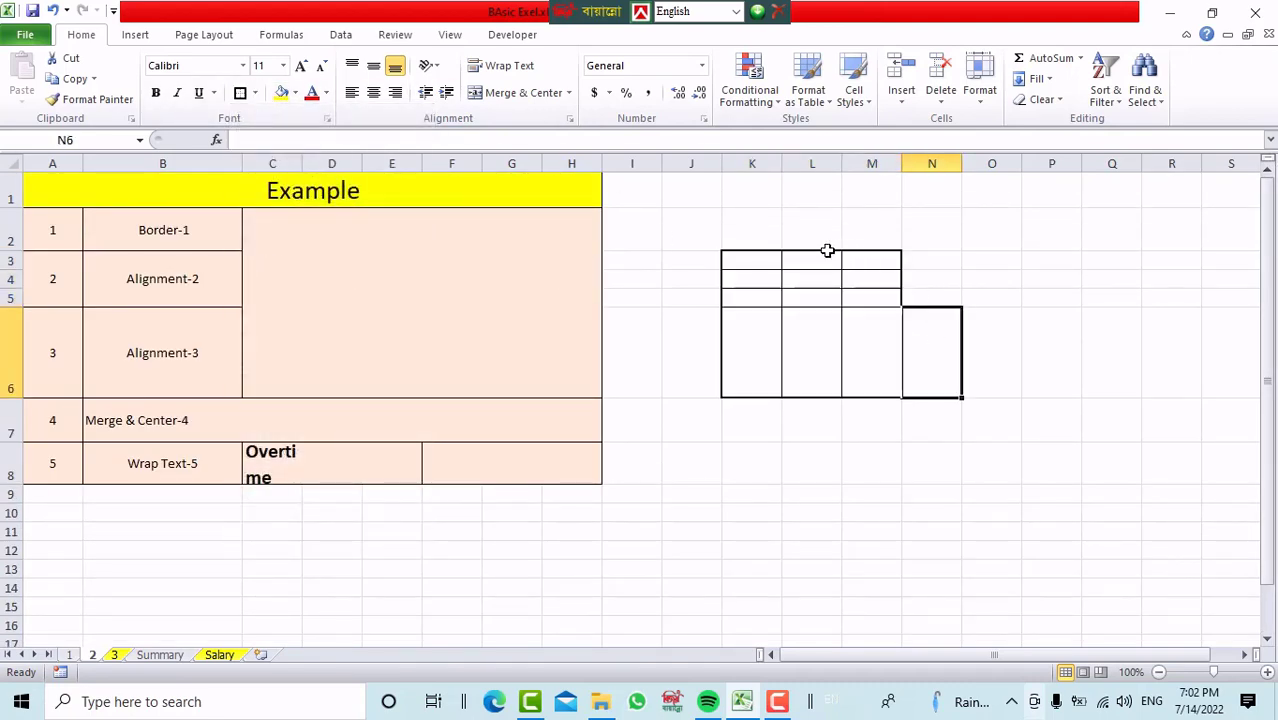
click(942, 240)
drag(773, 256, 858, 347)
click(1177, 271)
Apply the Top and Double Bottom Border style to range K3:M6
drag(745, 258, 868, 371)
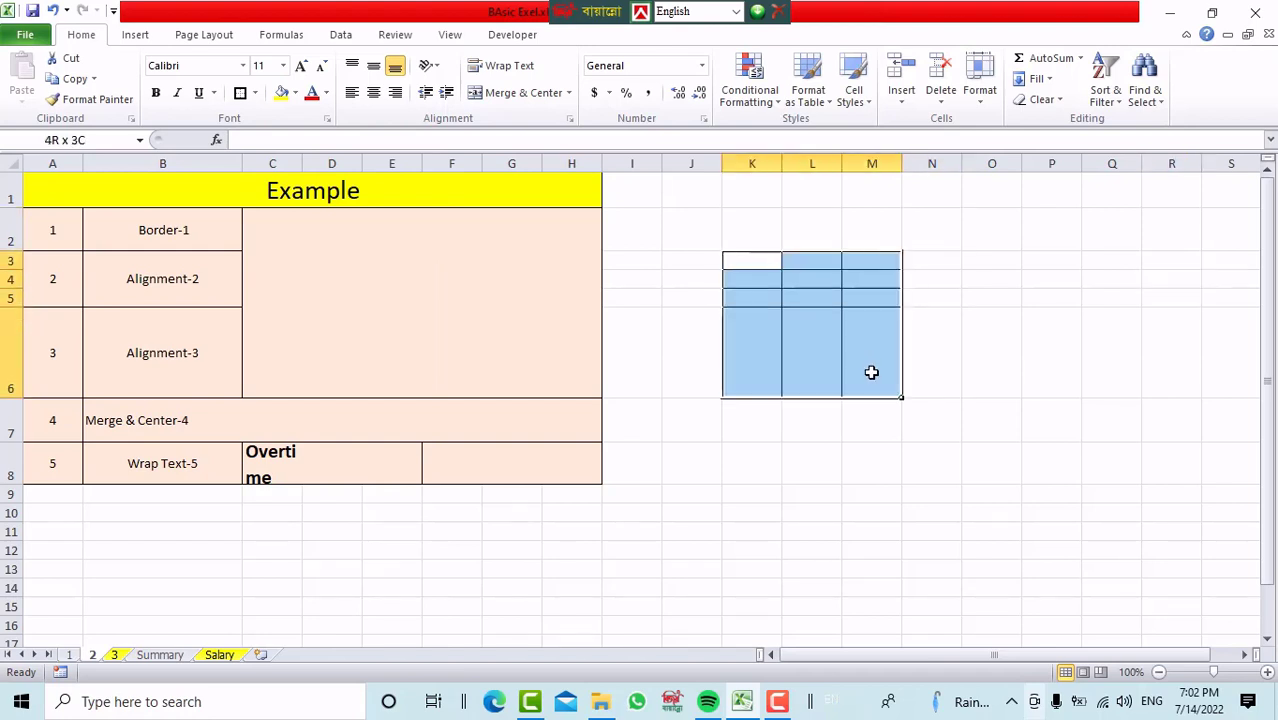
click(255, 92)
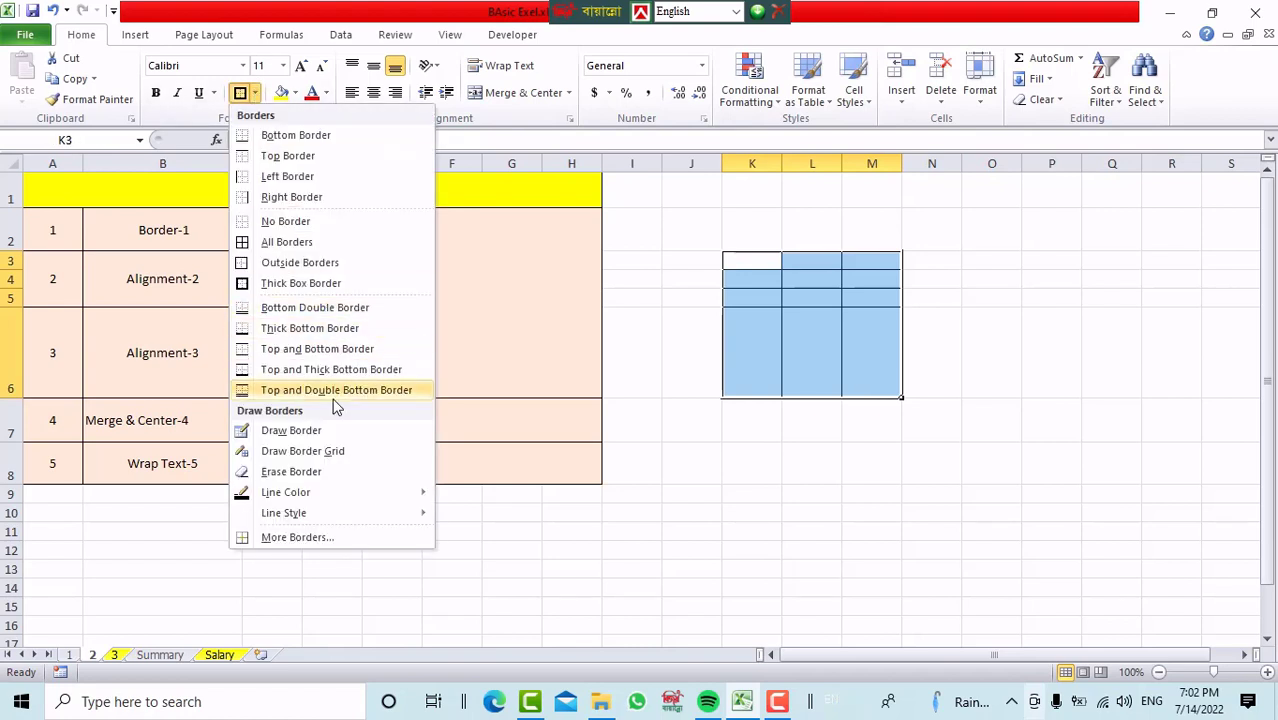
click(283, 390)
click(778, 408)
click(815, 430)
click(1070, 458)
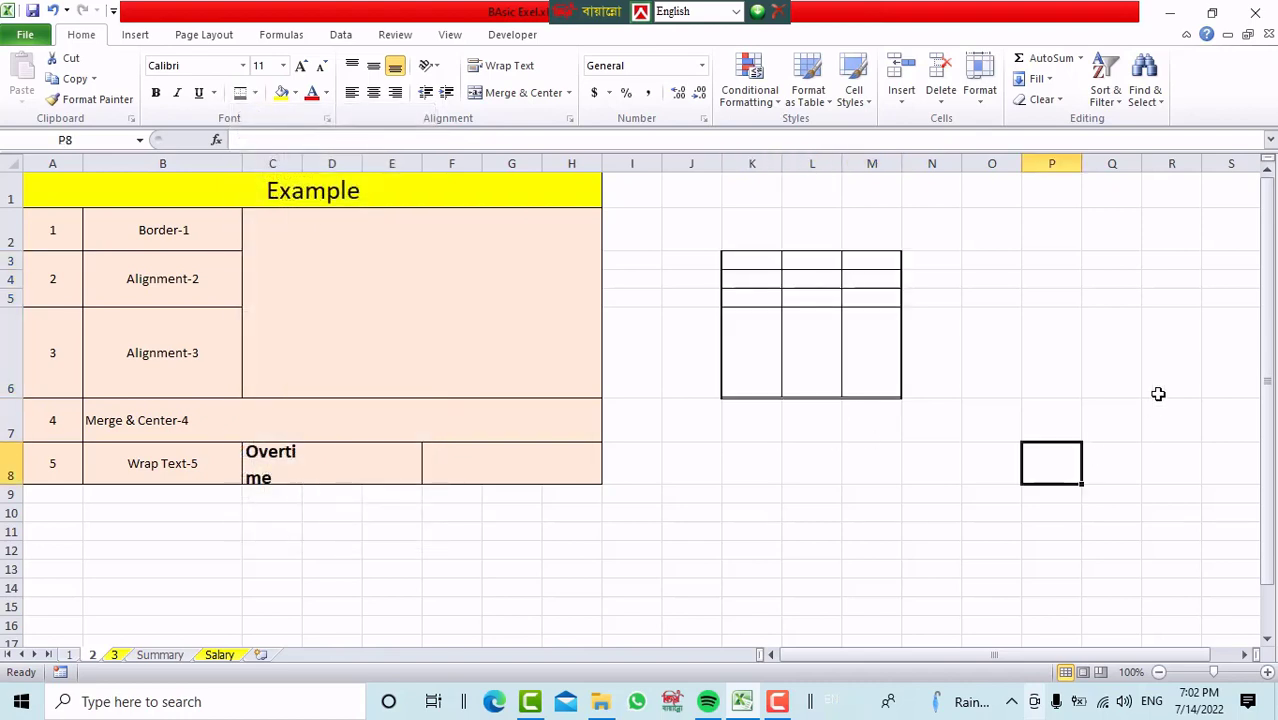
Use Draw Border to outline the blank range O2:R6
drag(756, 265, 938, 464)
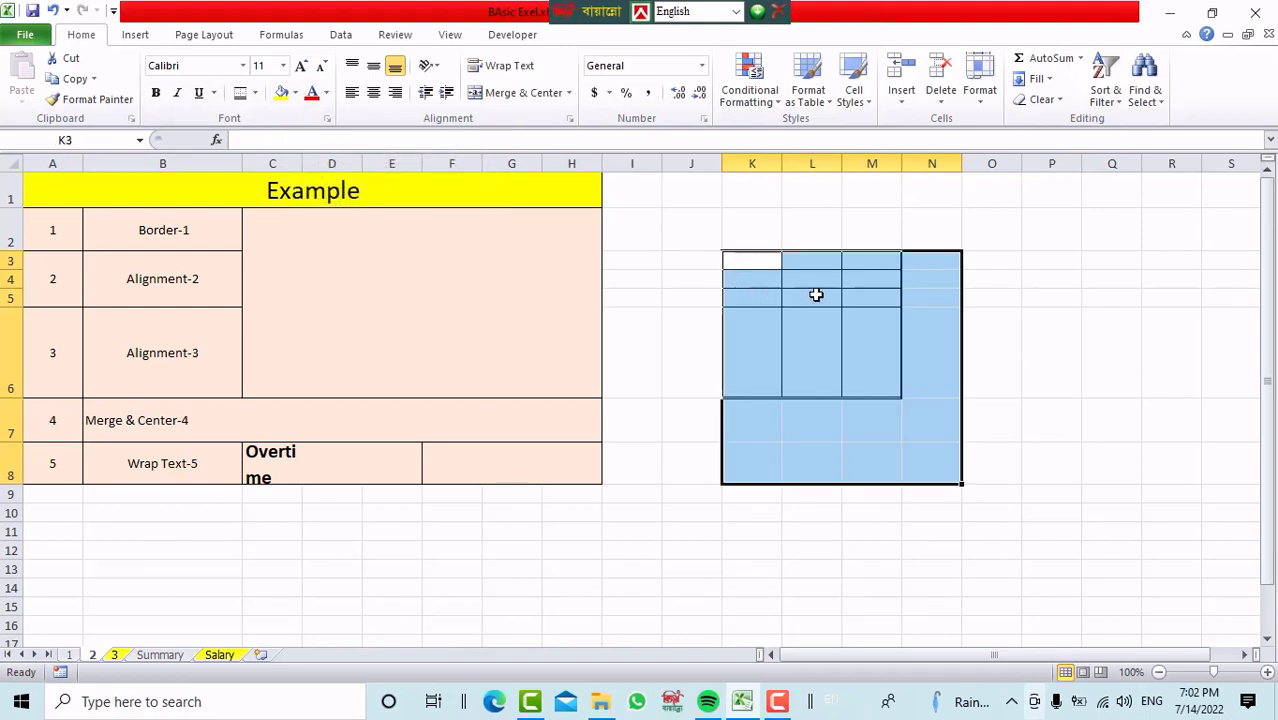
click(255, 93)
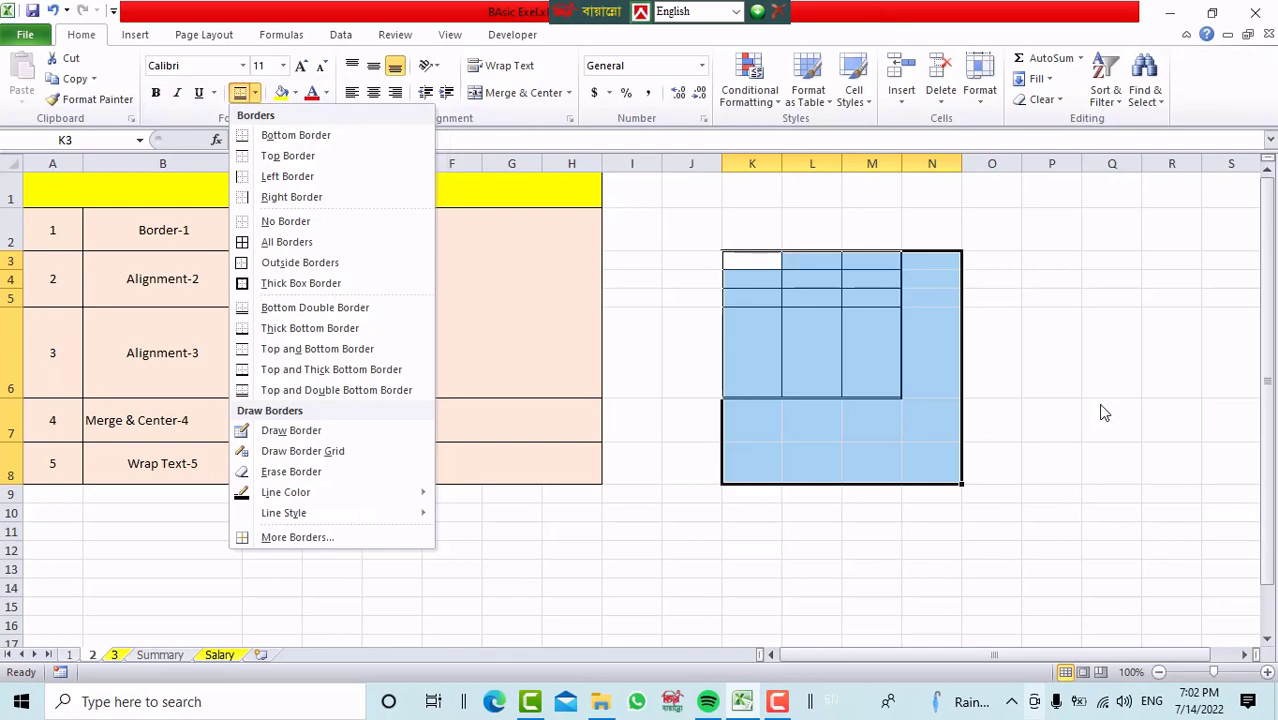
key(Escape)
drag(748, 258, 913, 425)
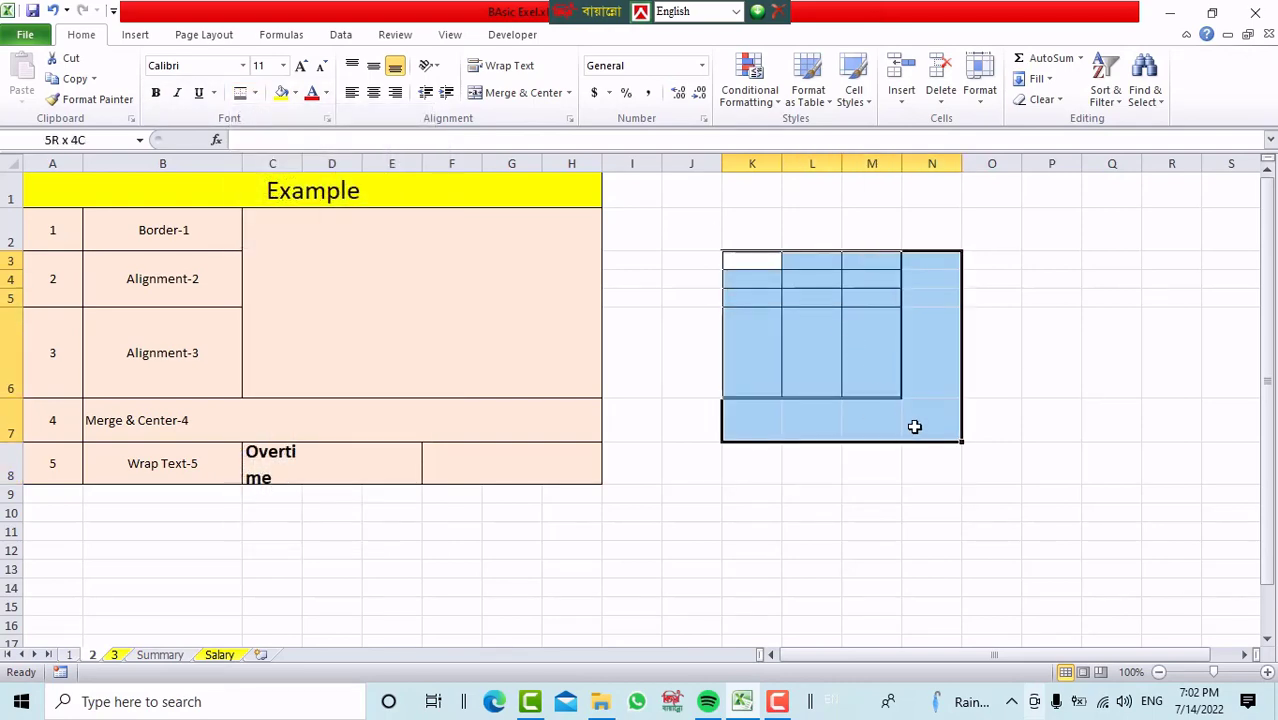
click(255, 93)
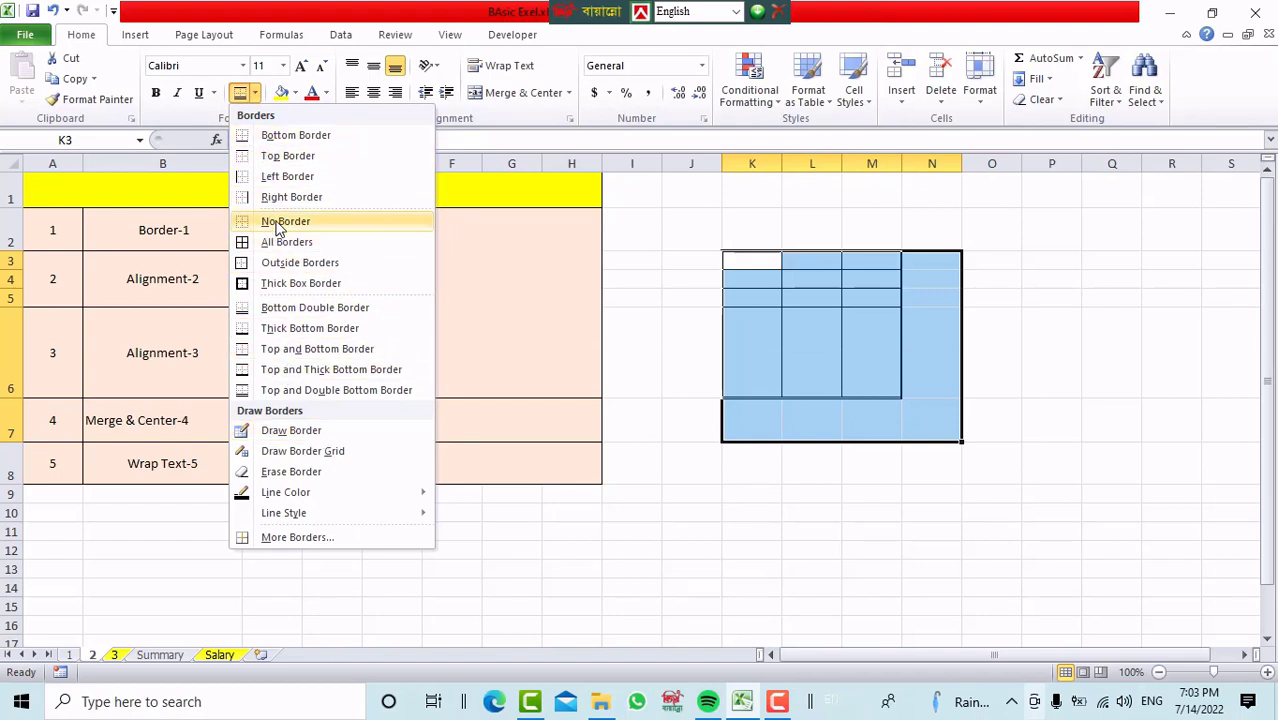
click(293, 438)
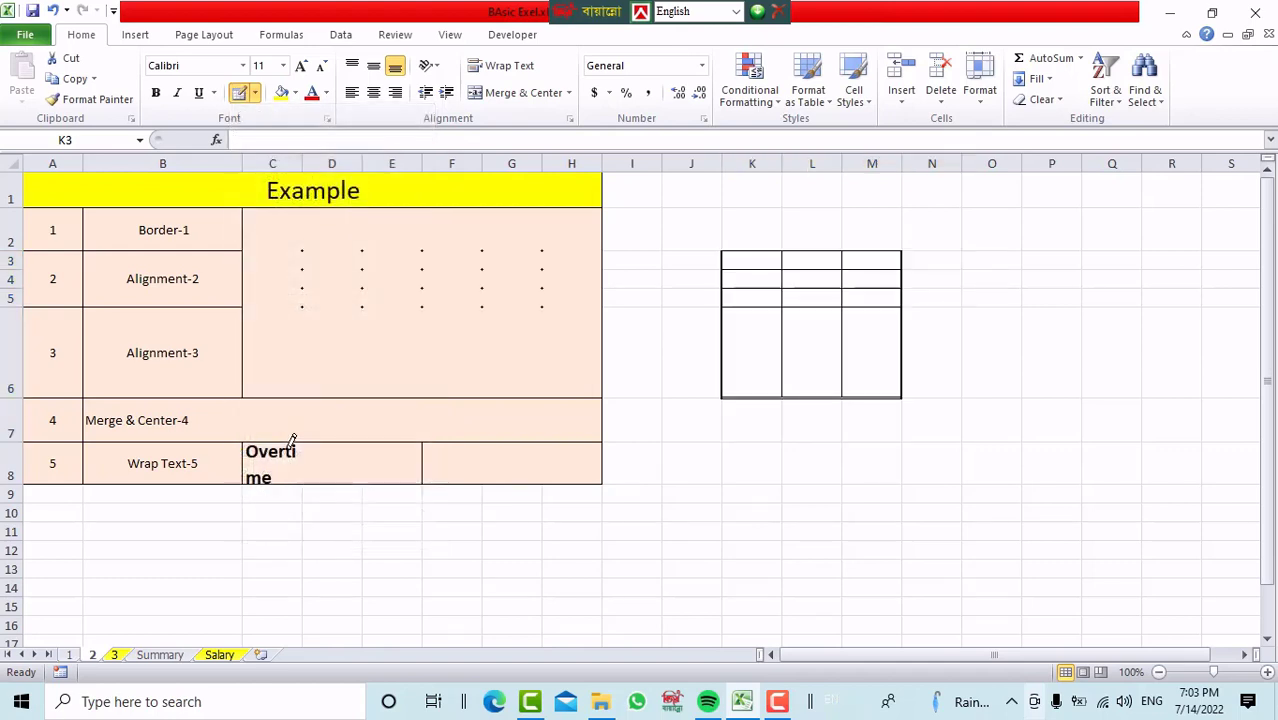
drag(1017, 210, 1156, 342)
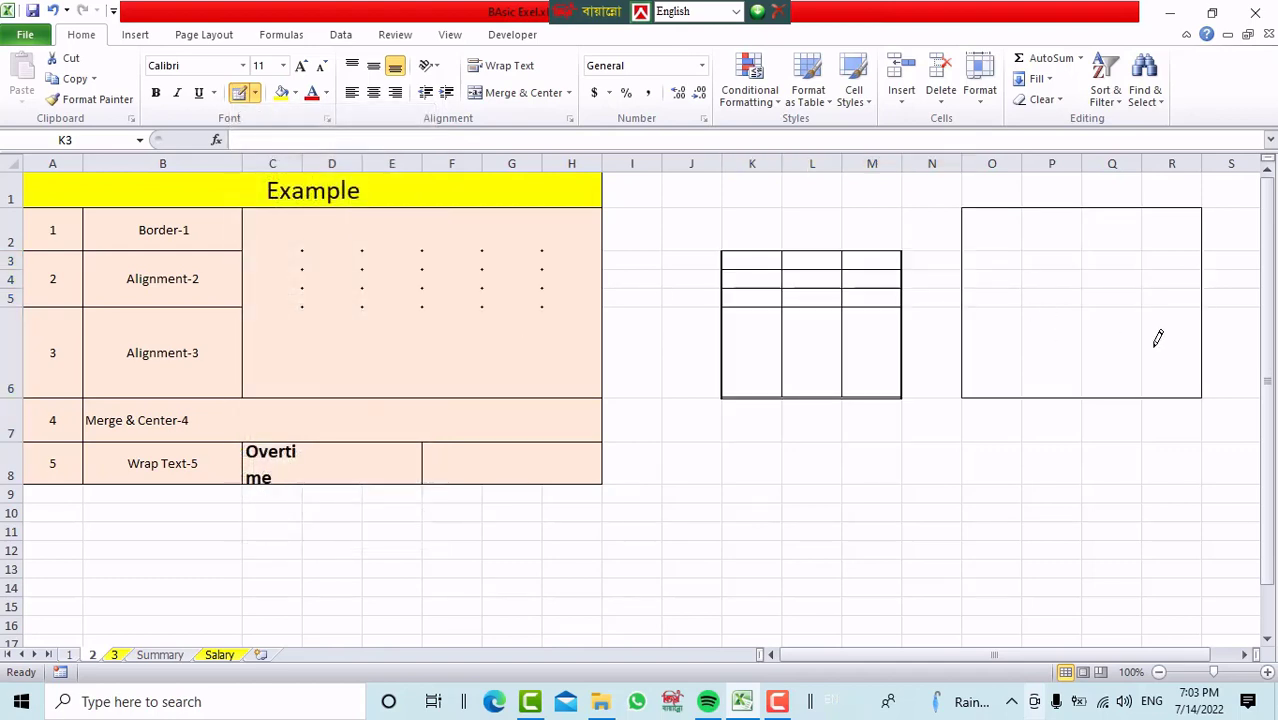
Remove all borders from ranges K3:N7 and O1:R8 with No Border
click(257, 95)
click(310, 220)
click(1182, 430)
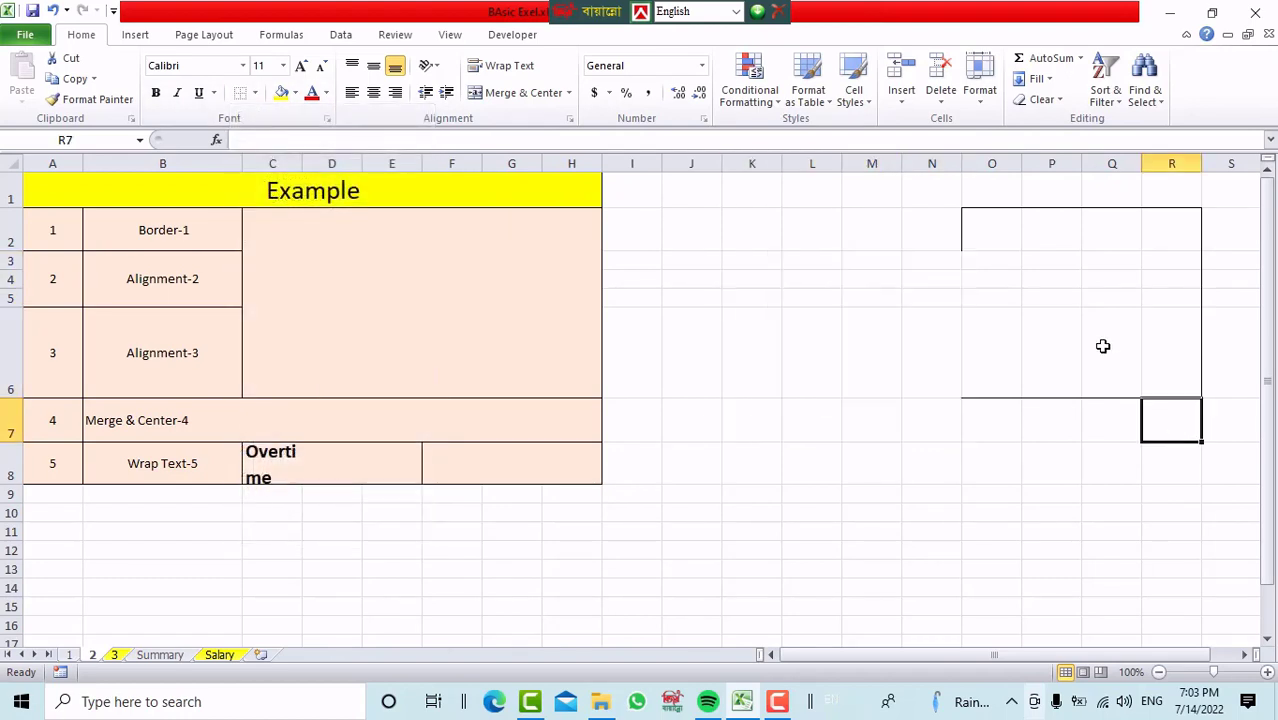
drag(965, 195, 1188, 468)
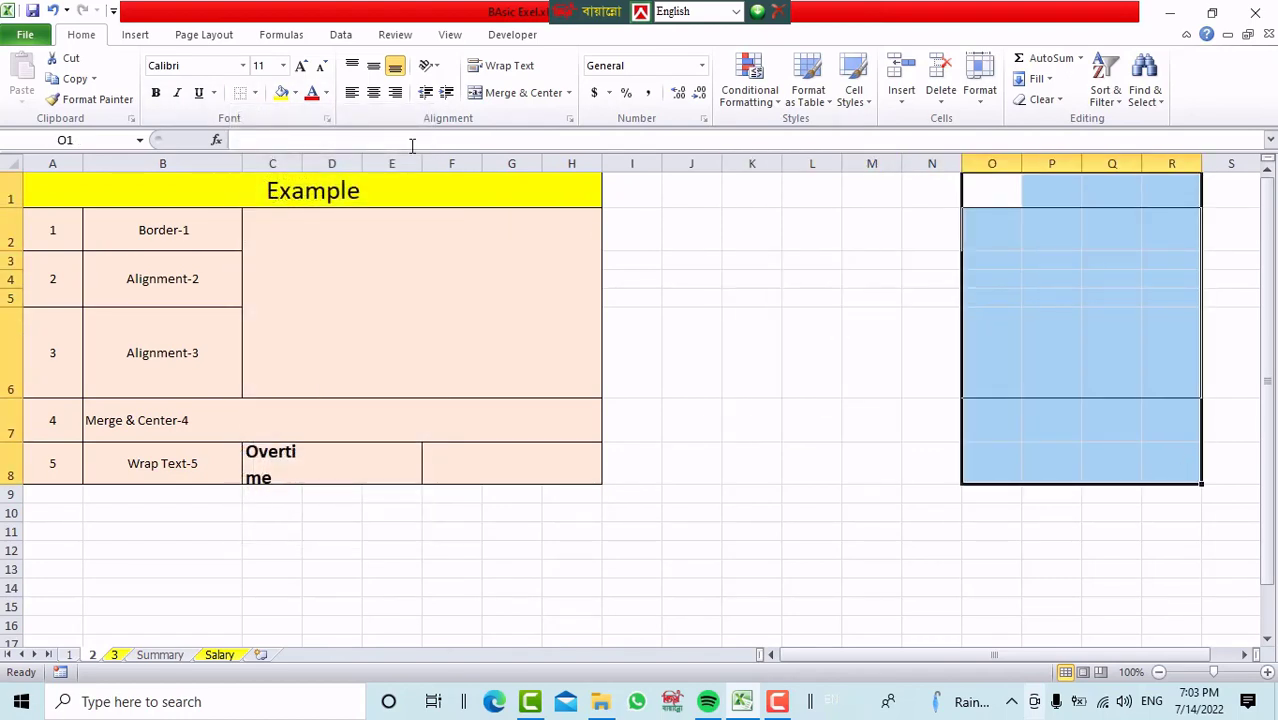
click(255, 92)
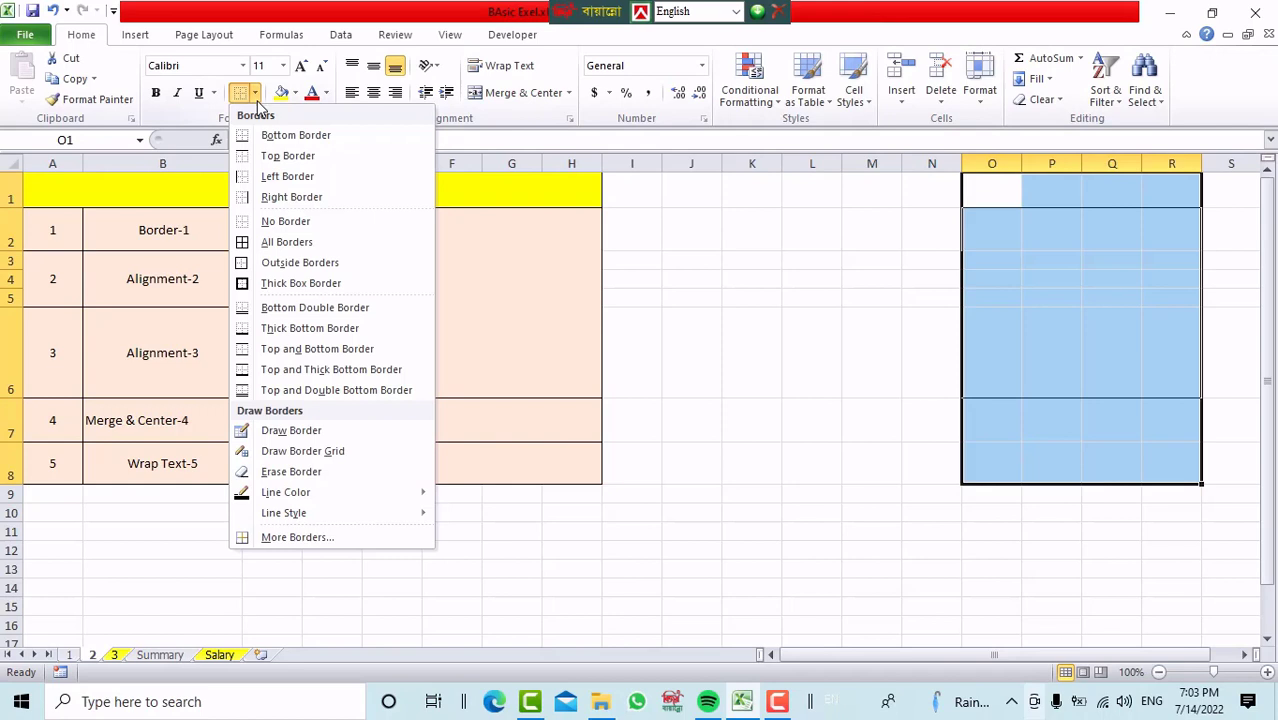
click(280, 220)
click(800, 355)
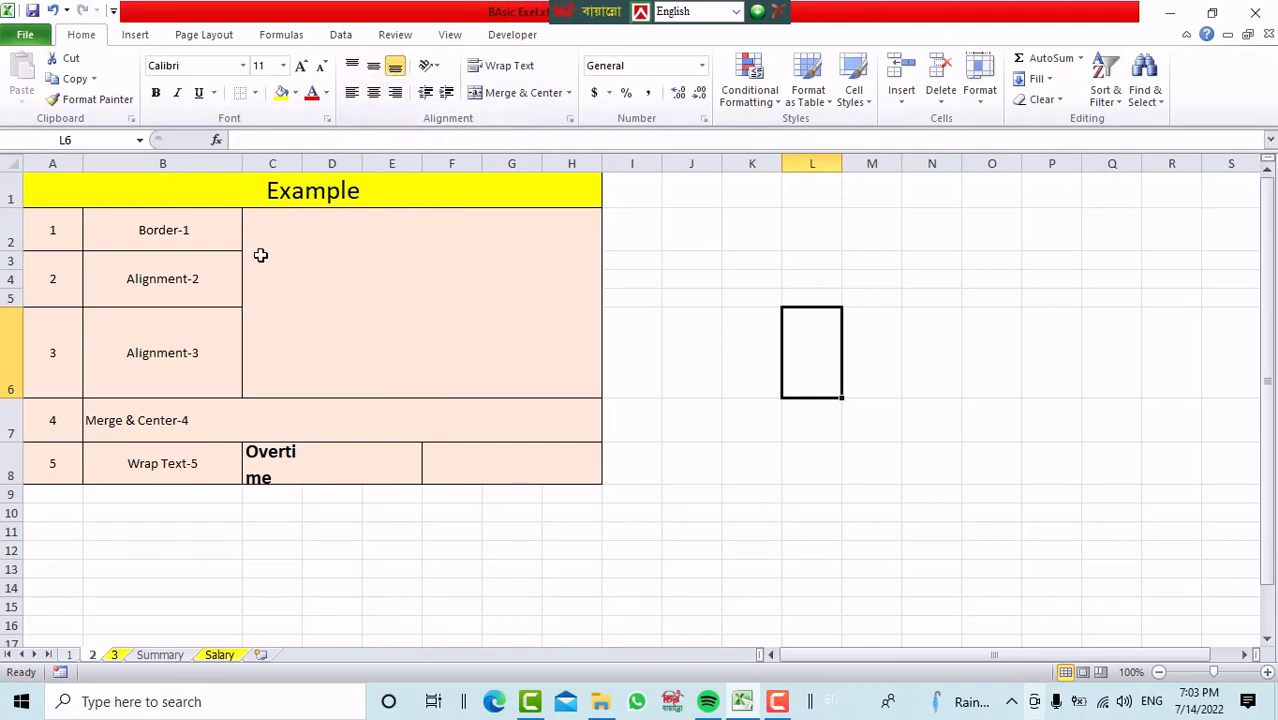
Top-align the text in the Alignment-2 cell, then return it to middle and center alignment
click(178, 270)
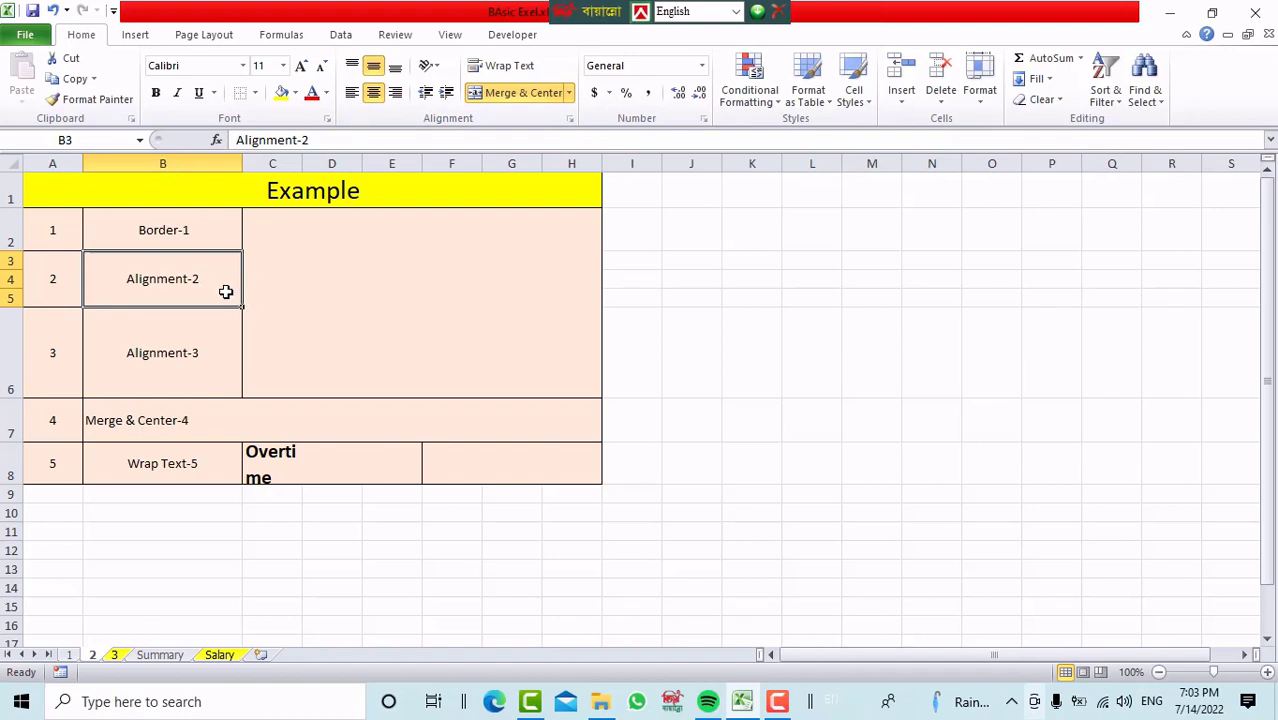
click(355, 68)
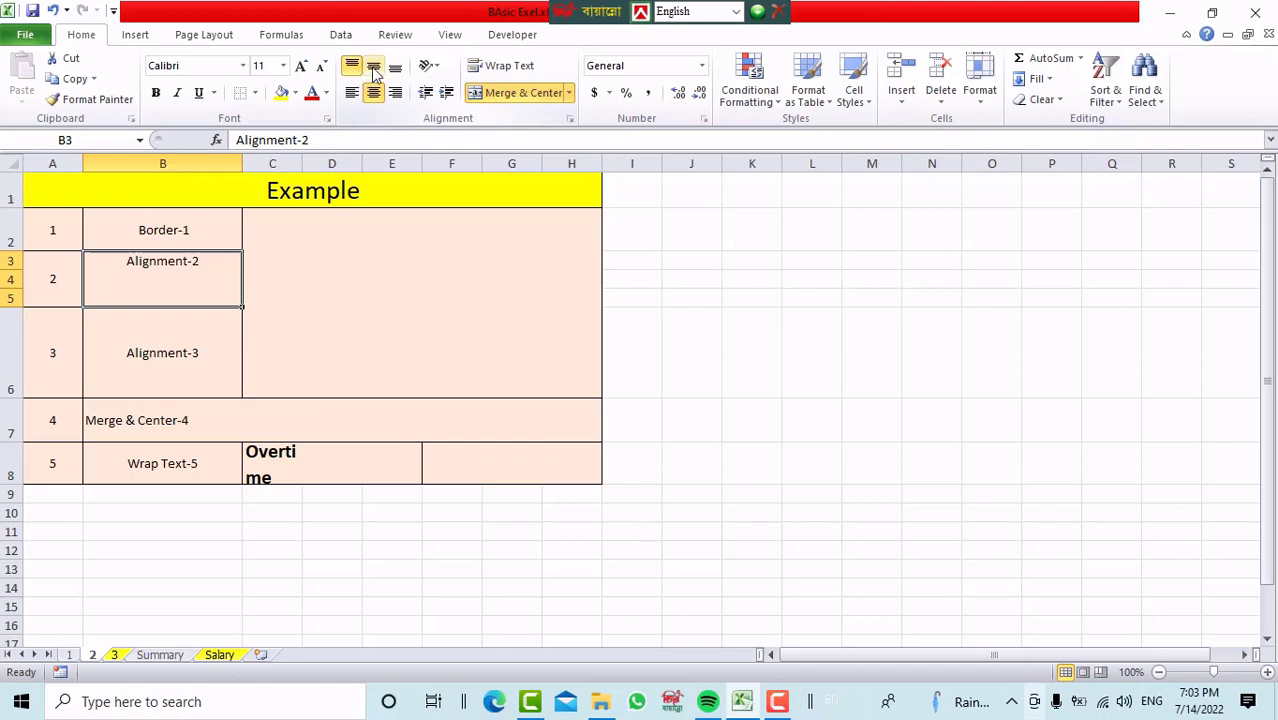
click(373, 68)
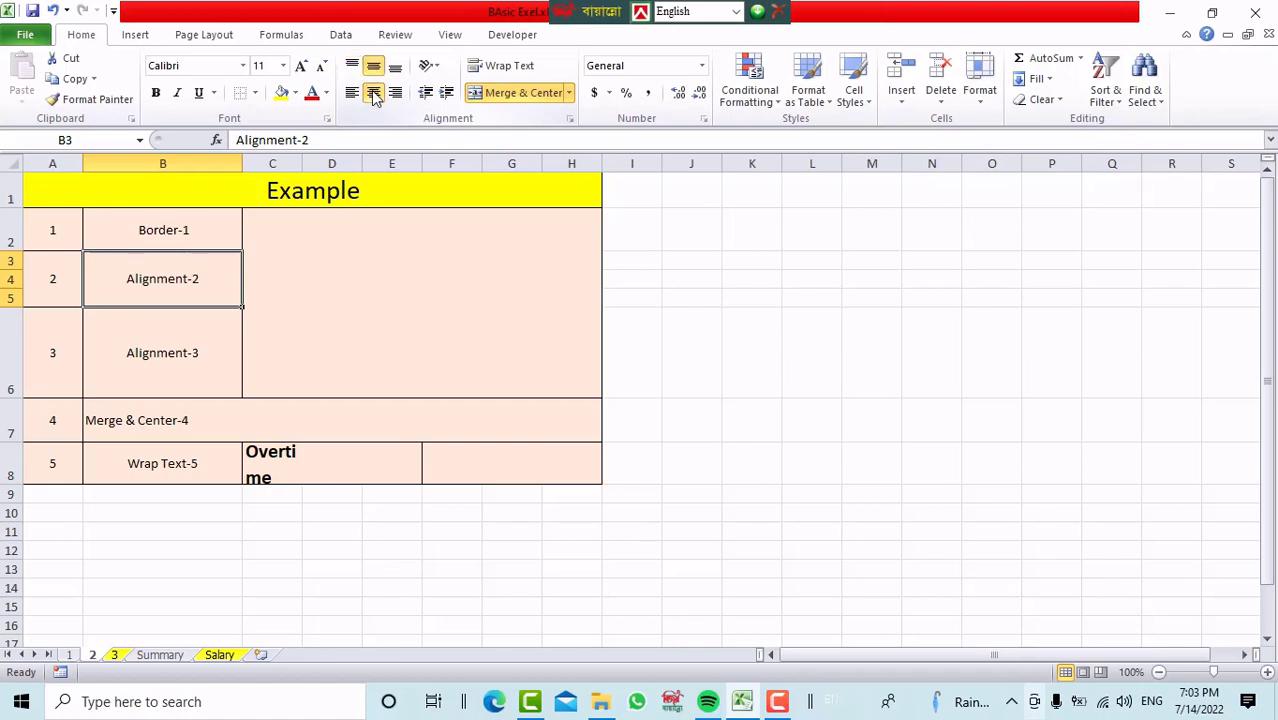
click(373, 92)
click(373, 93)
Try left, right and bottom alignment on the Alignment-2 cell, then restore center and middle alignment
click(352, 93)
click(396, 92)
click(395, 66)
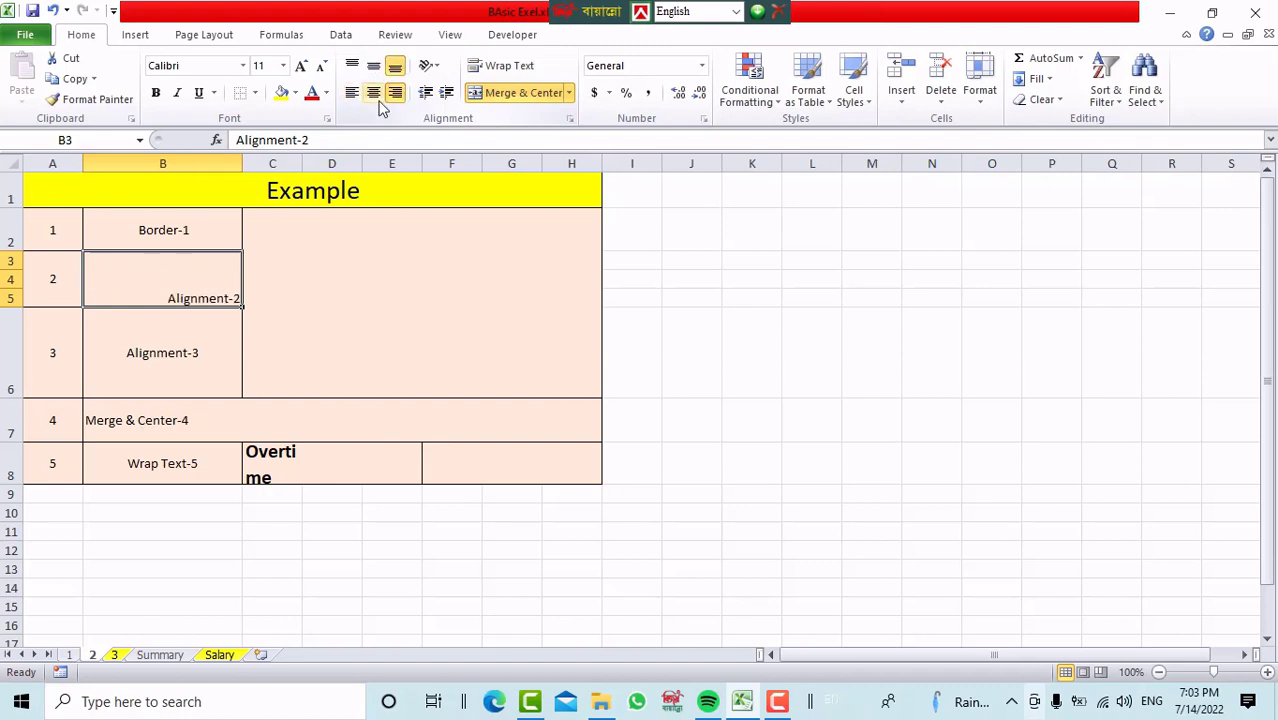
click(373, 92)
click(374, 68)
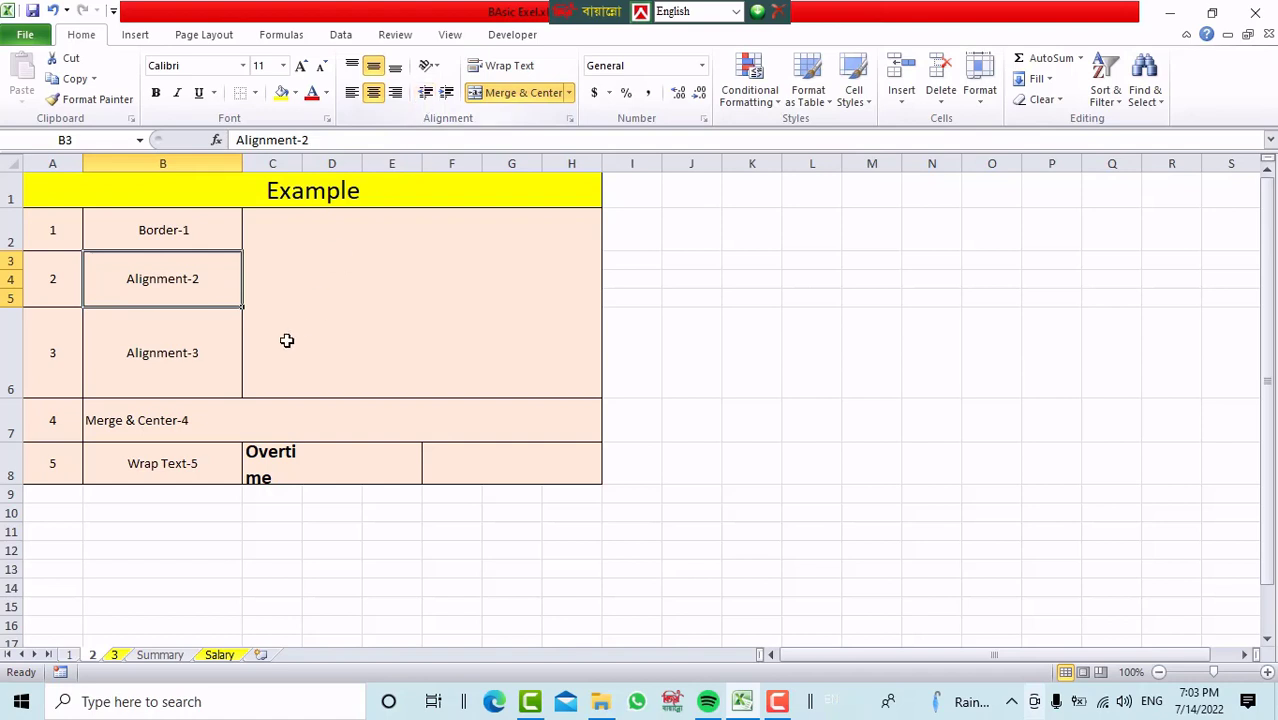
Rotate the text in the Alignment-3 cell to -90 degrees through Format Cell Alignment
click(436, 66)
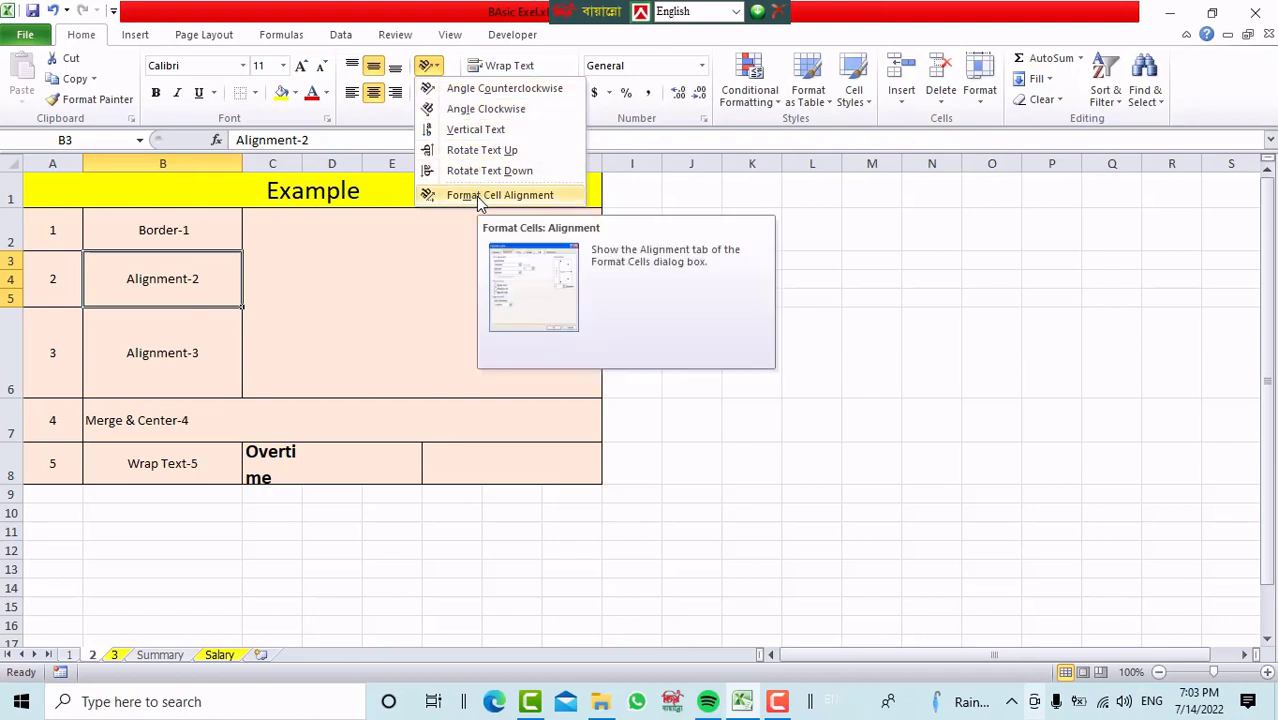
click(184, 333)
click(184, 333)
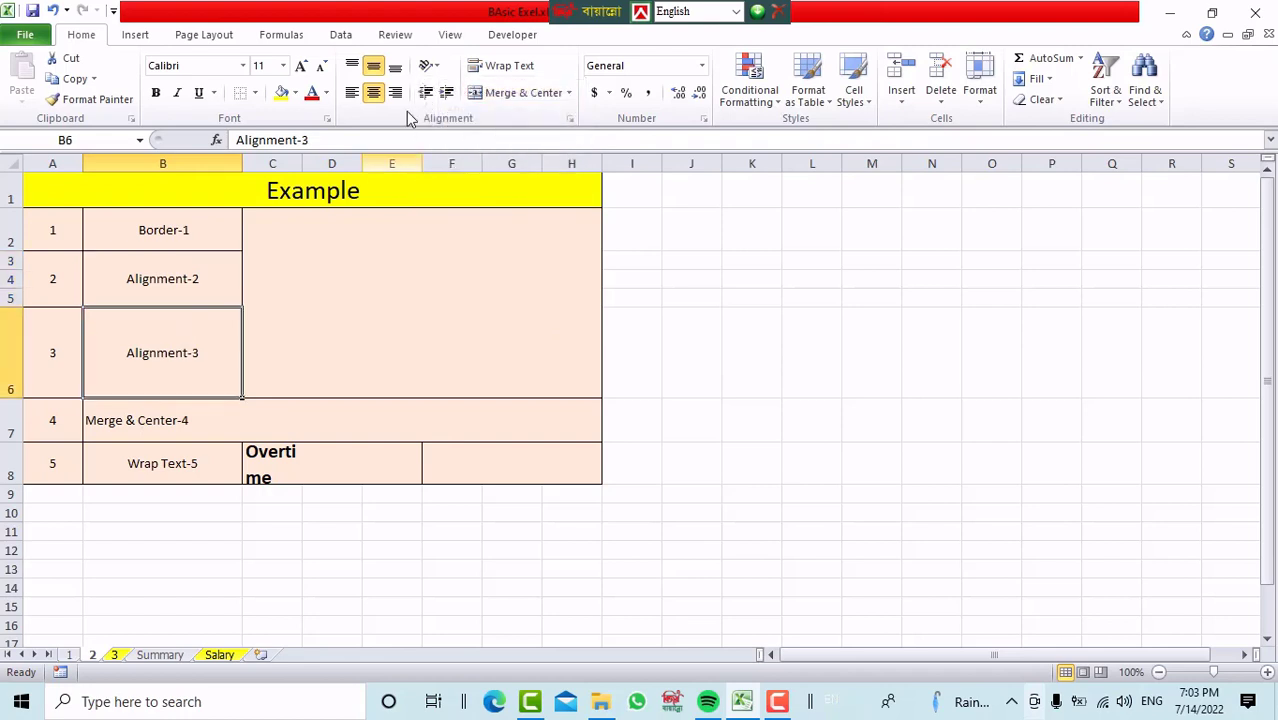
click(429, 66)
click(490, 196)
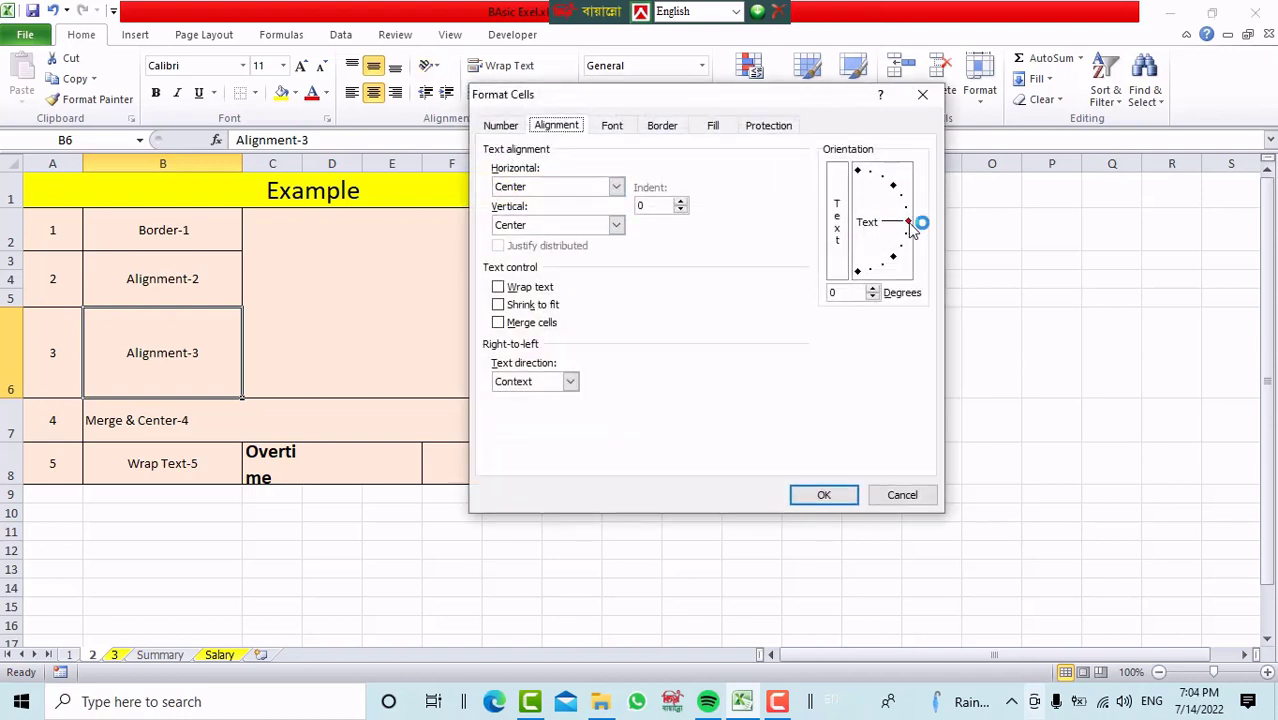
drag(910, 228, 853, 278)
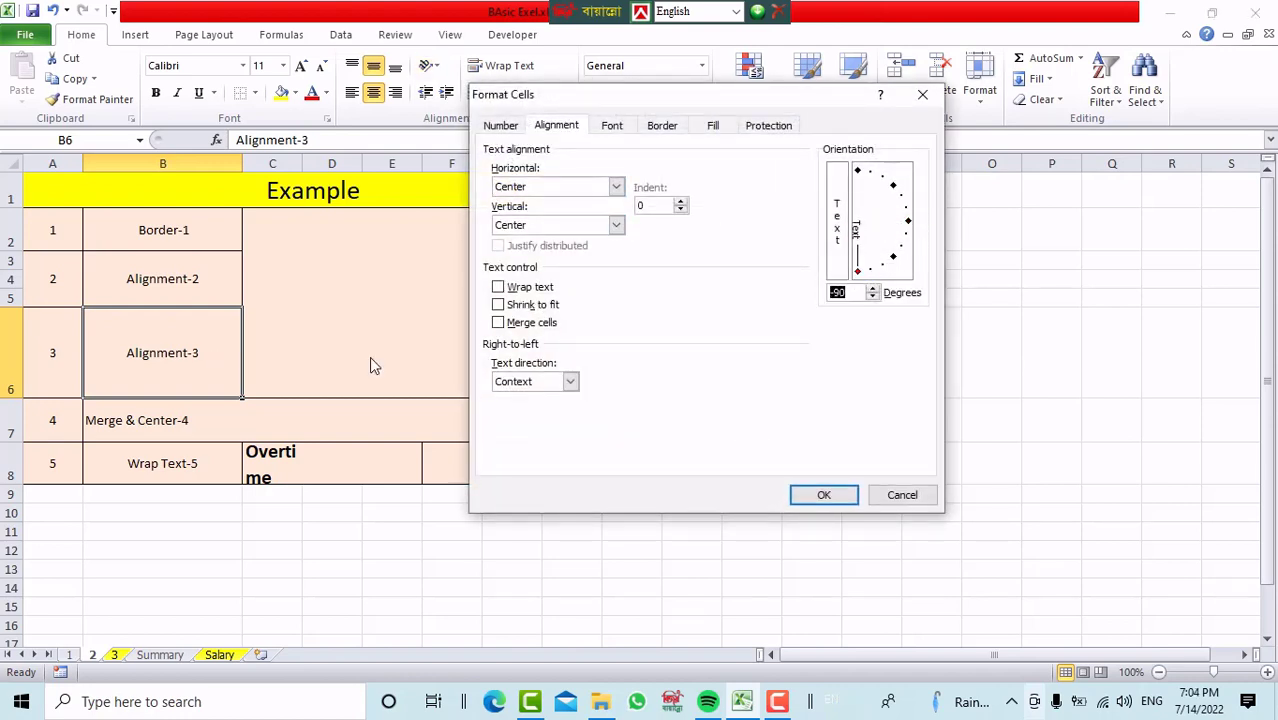
click(822, 490)
click(827, 494)
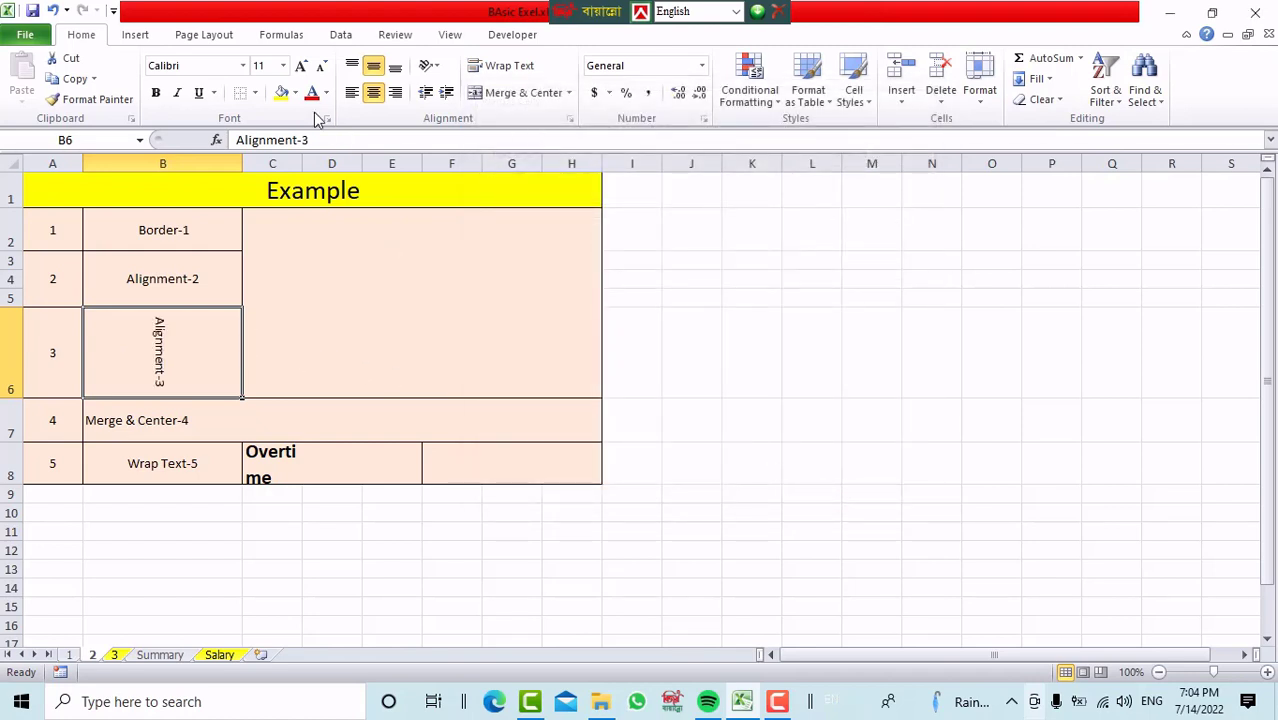
Reset the text orientation of the Alignment-3 cell to 0 degrees
click(428, 65)
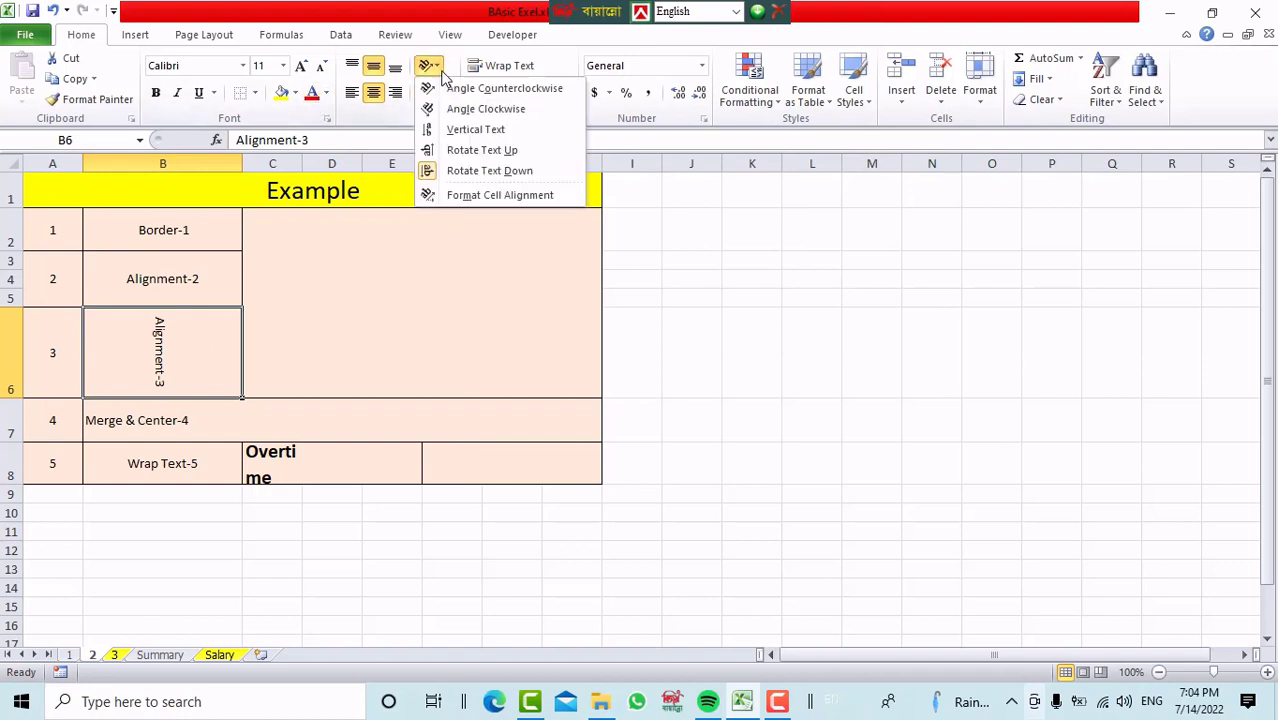
click(491, 196)
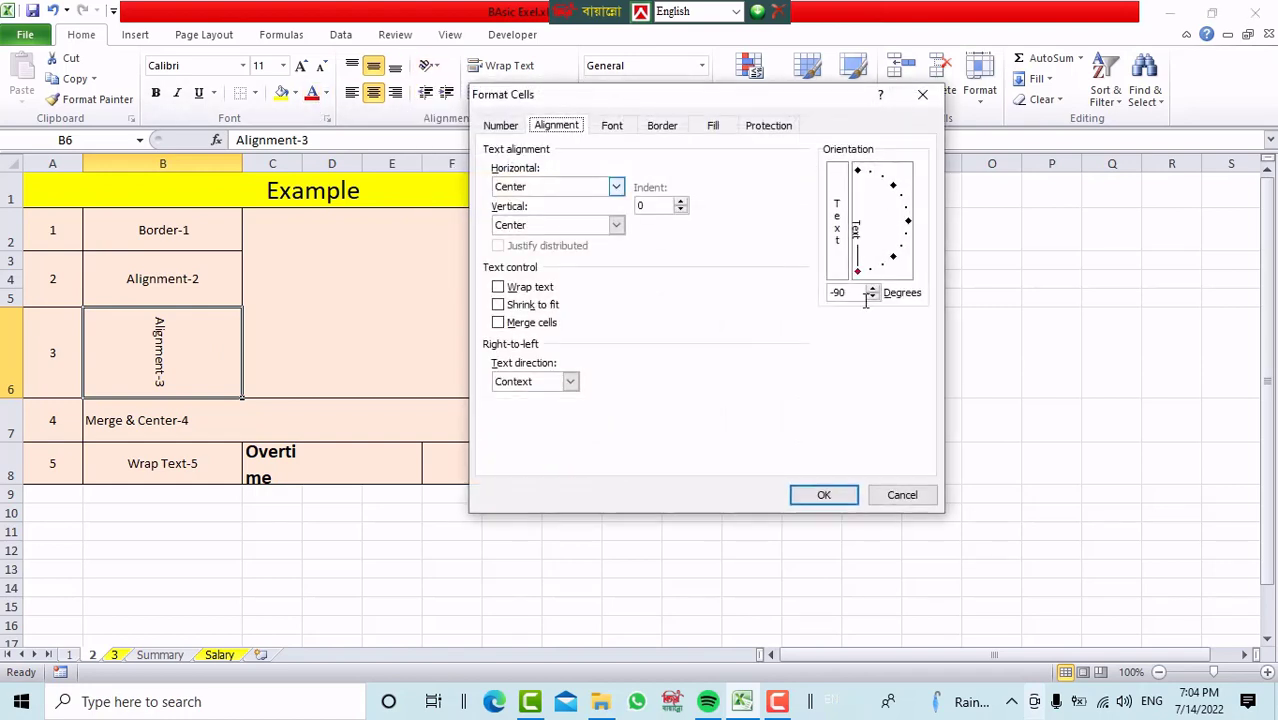
click(909, 230)
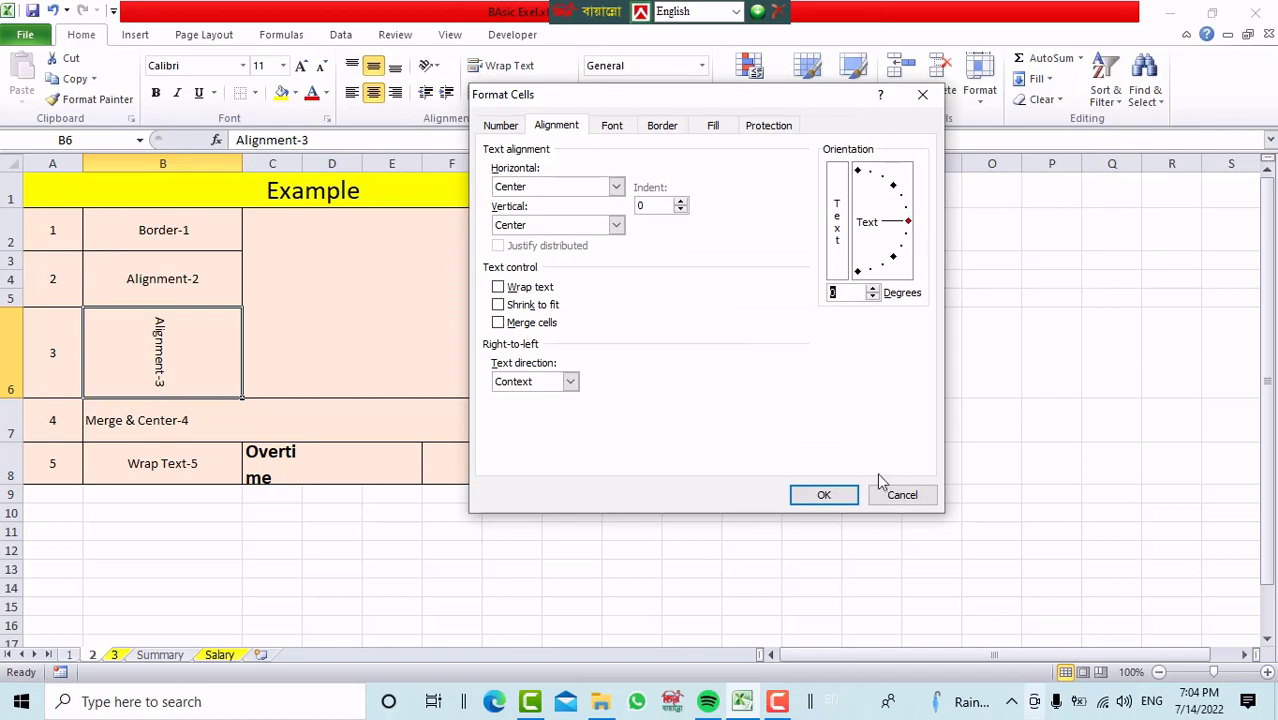
click(824, 494)
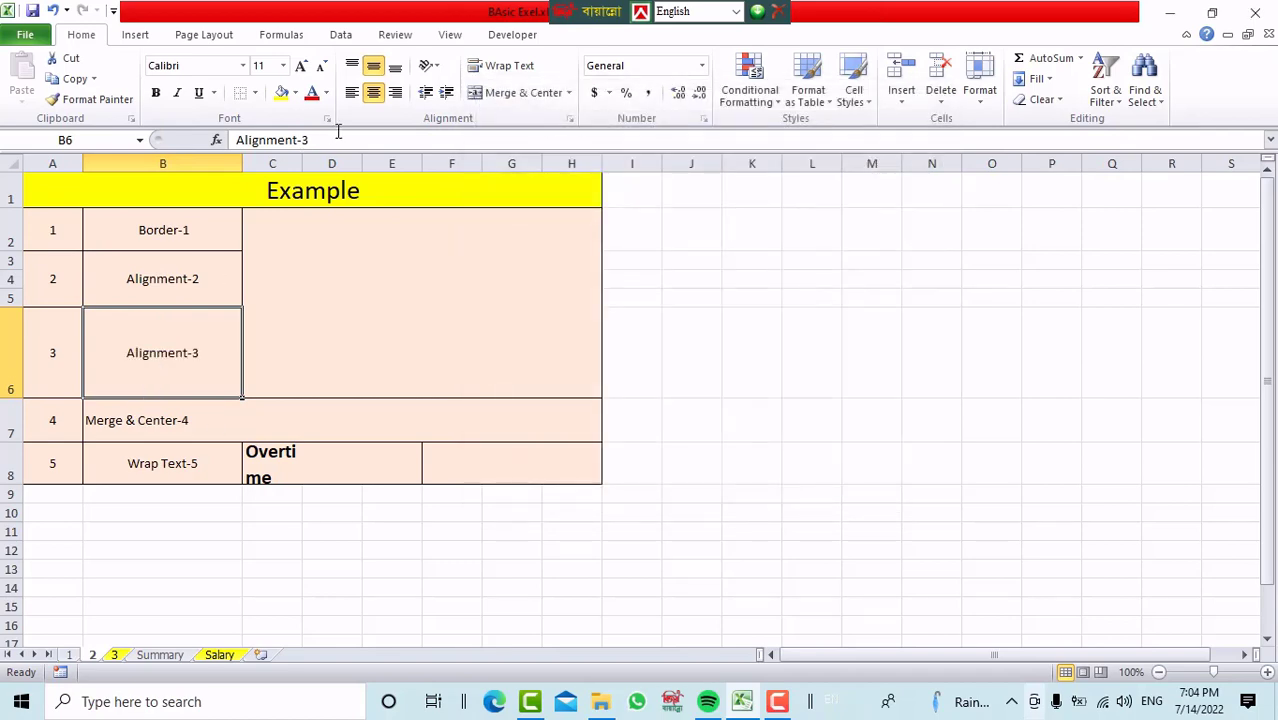
Set the text orientation of the Alignment-3 cell to 90 degrees through Format Cell Alignment
click(428, 65)
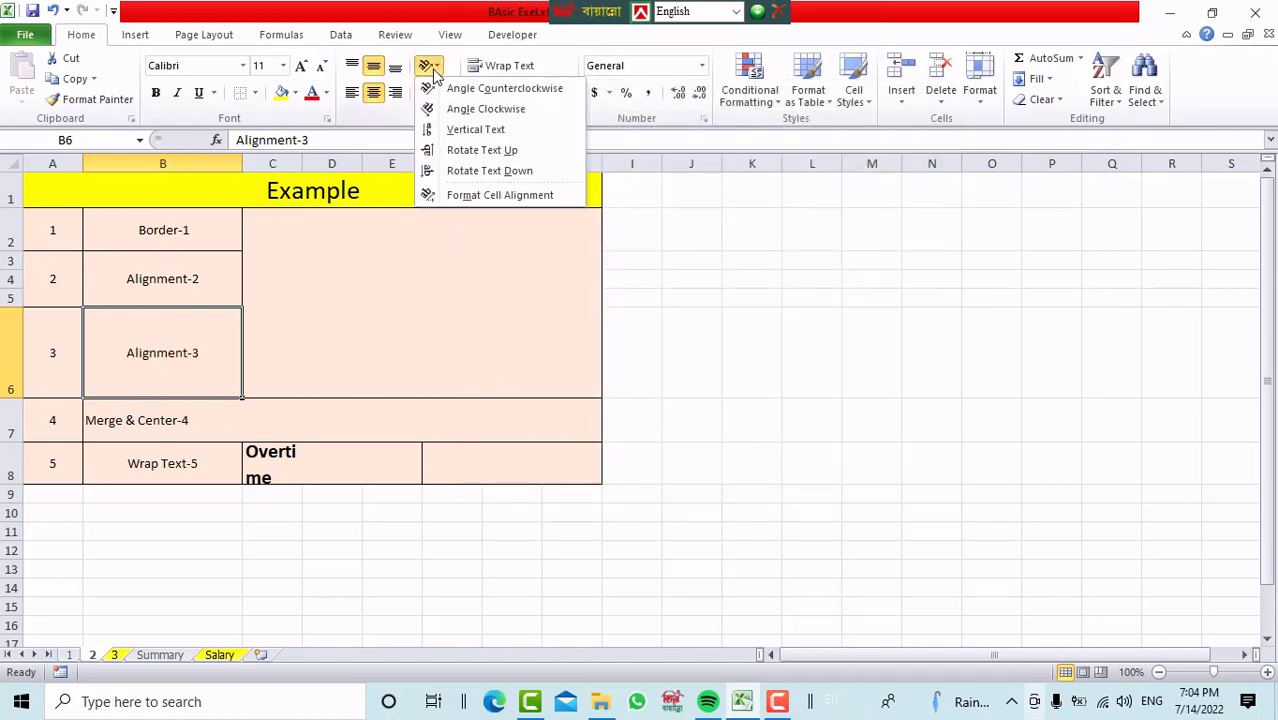
click(519, 193)
drag(907, 220, 858, 173)
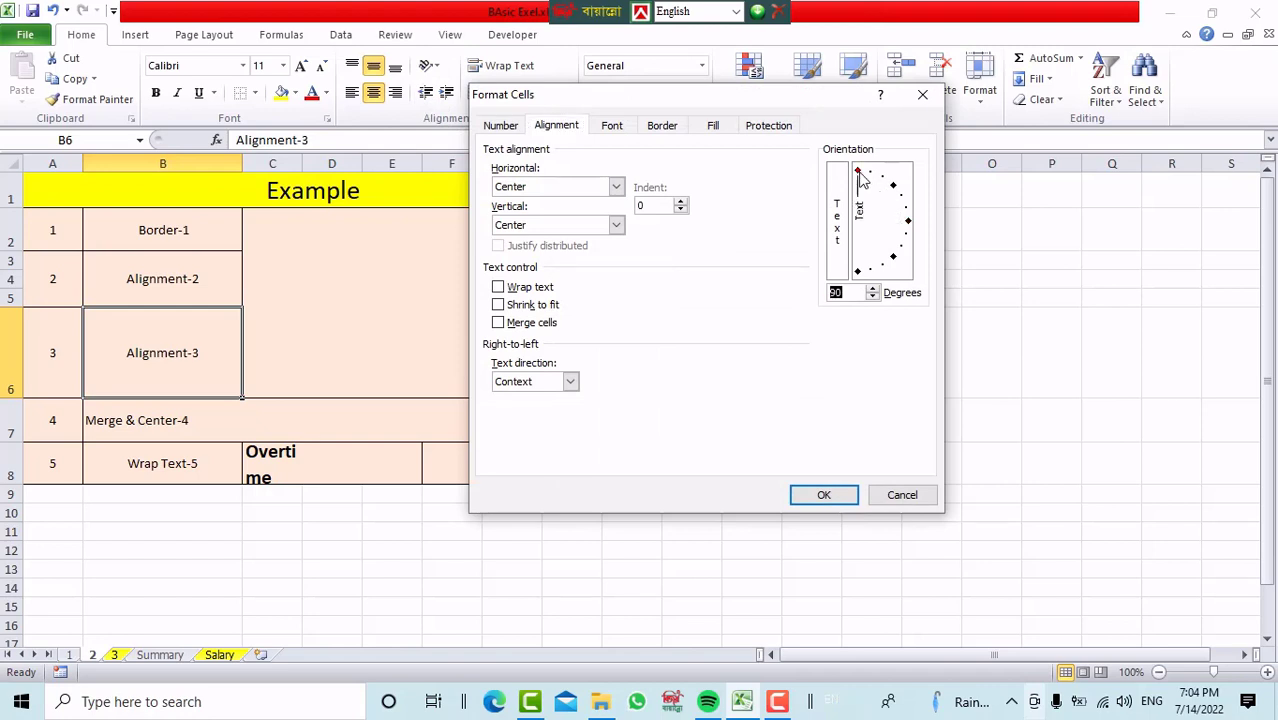
click(822, 495)
click(382, 363)
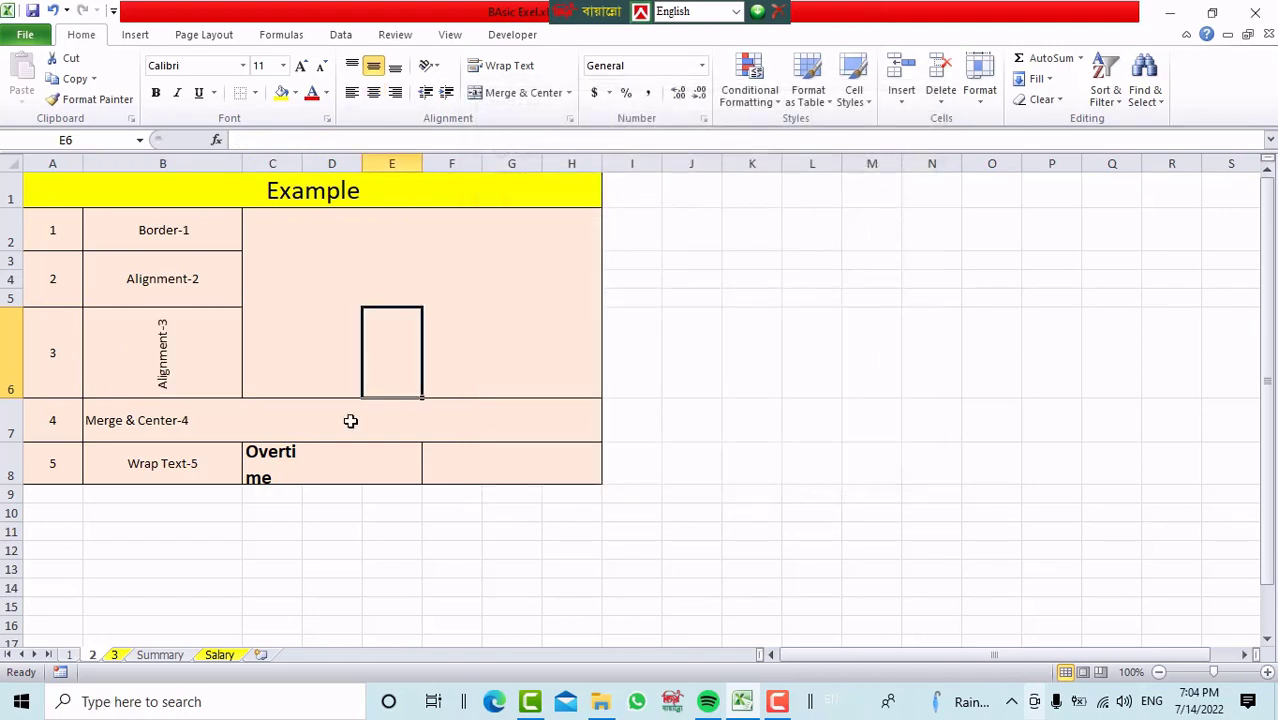
Examine the separate cells of row 7, from the Merge & Center-4 cell to H7, and the blank cells beside the table
click(145, 422)
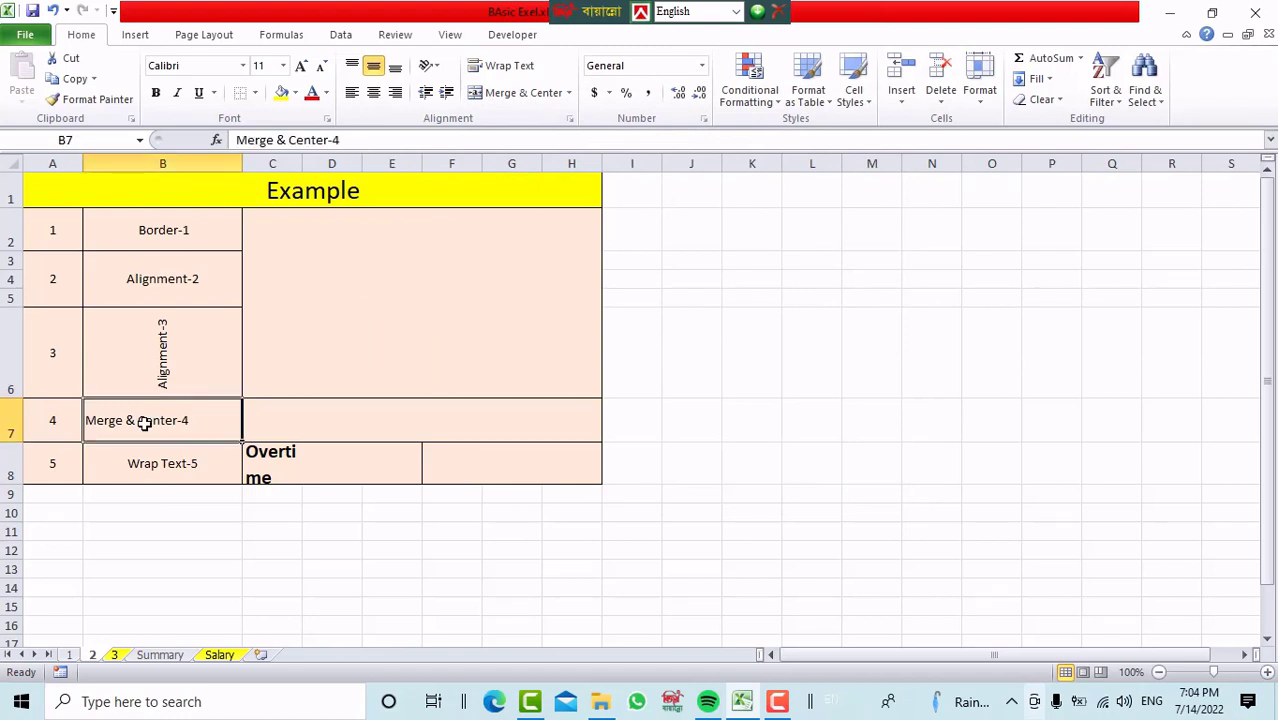
drag(693, 422, 878, 428)
click(876, 420)
click(819, 423)
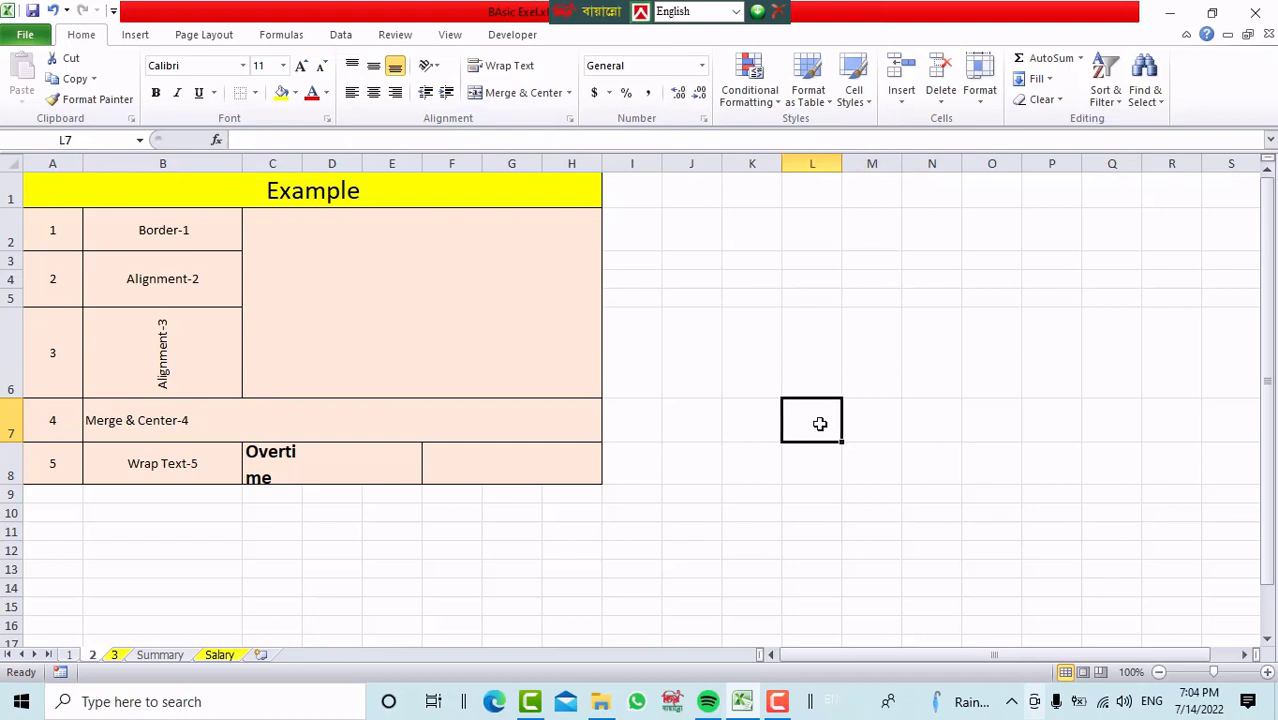
click(738, 422)
drag(696, 421, 876, 421)
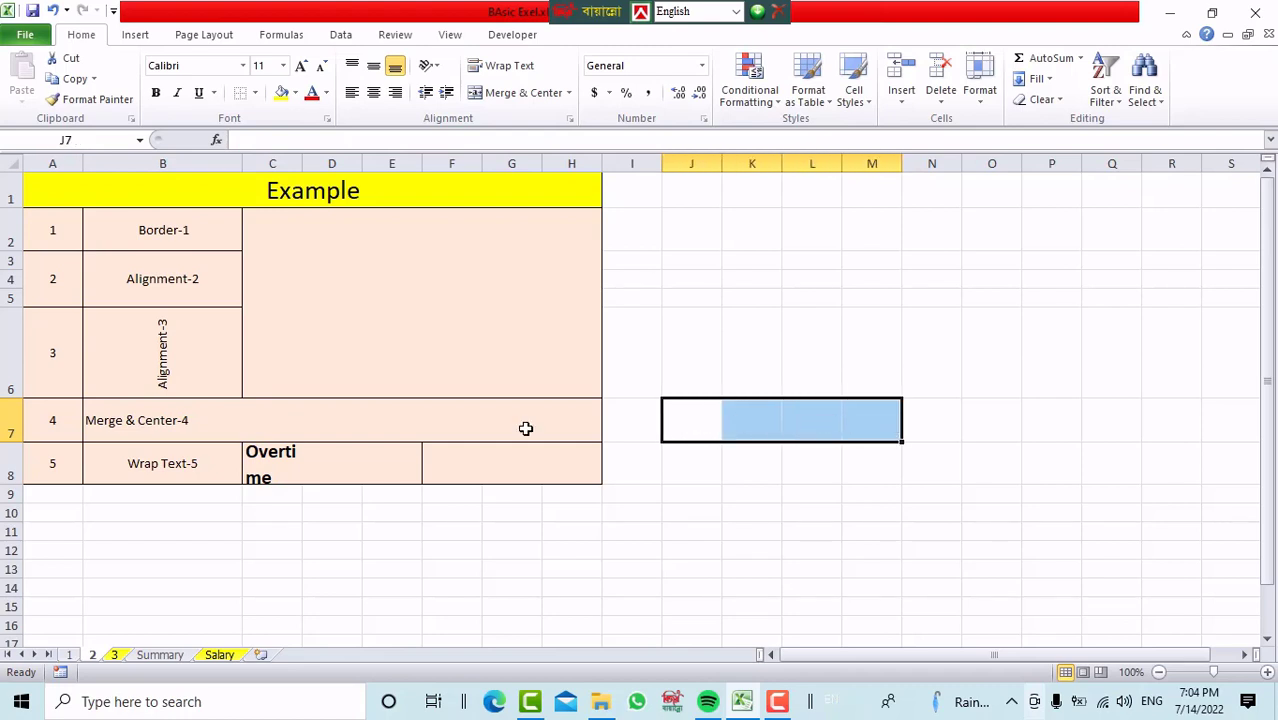
drag(94, 417, 271, 411)
click(274, 409)
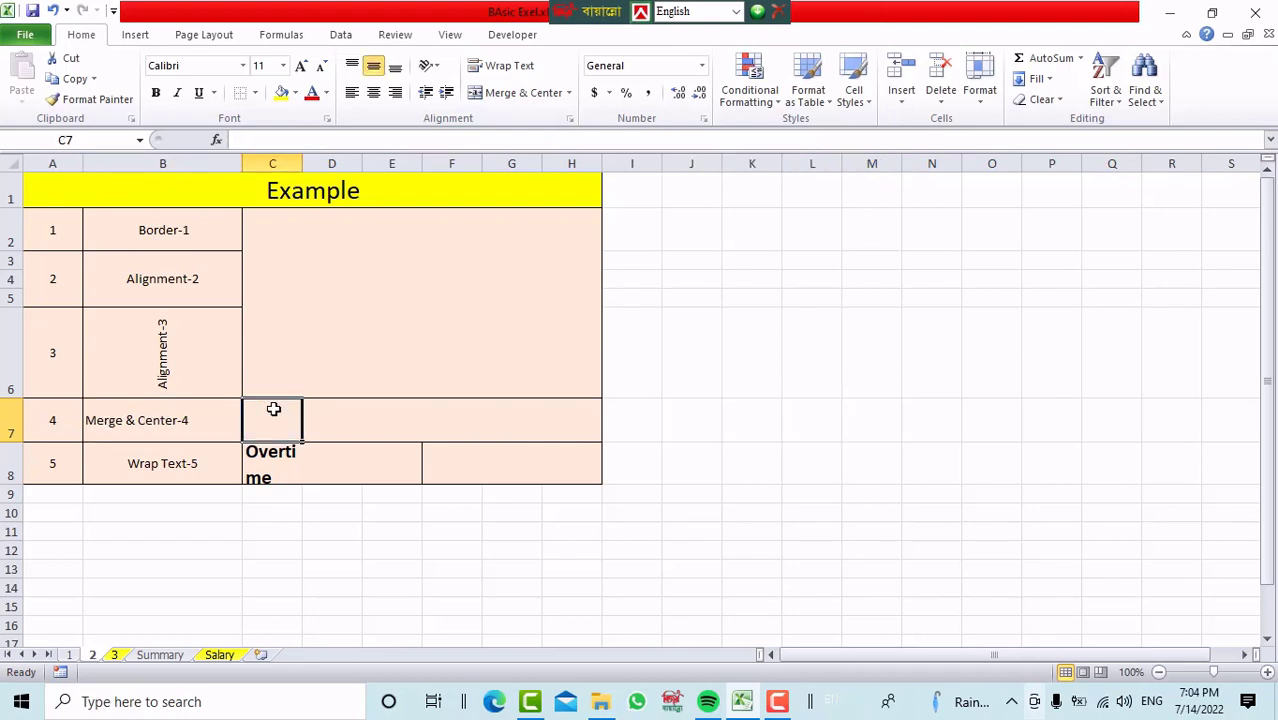
click(332, 417)
click(410, 417)
click(498, 416)
click(566, 417)
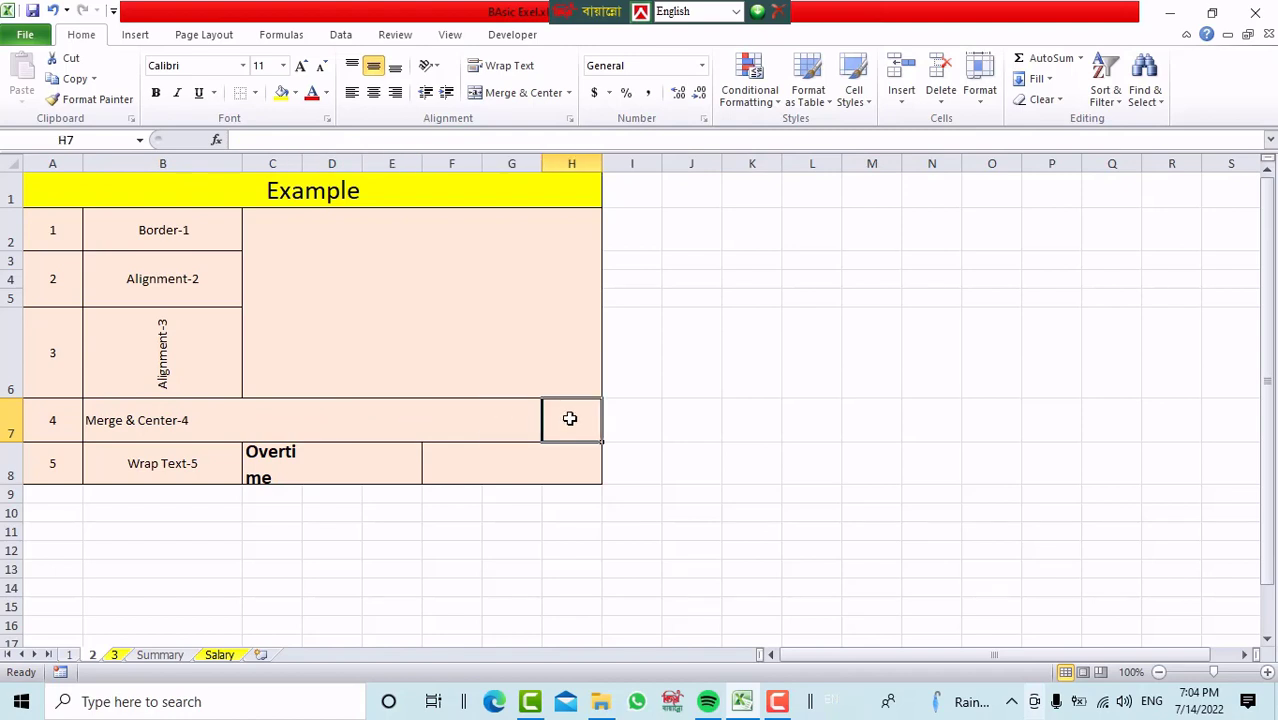
Merge and center B7:H7, toggle the merge off and on several times, and leave the range unmerged
drag(557, 442, 126, 424)
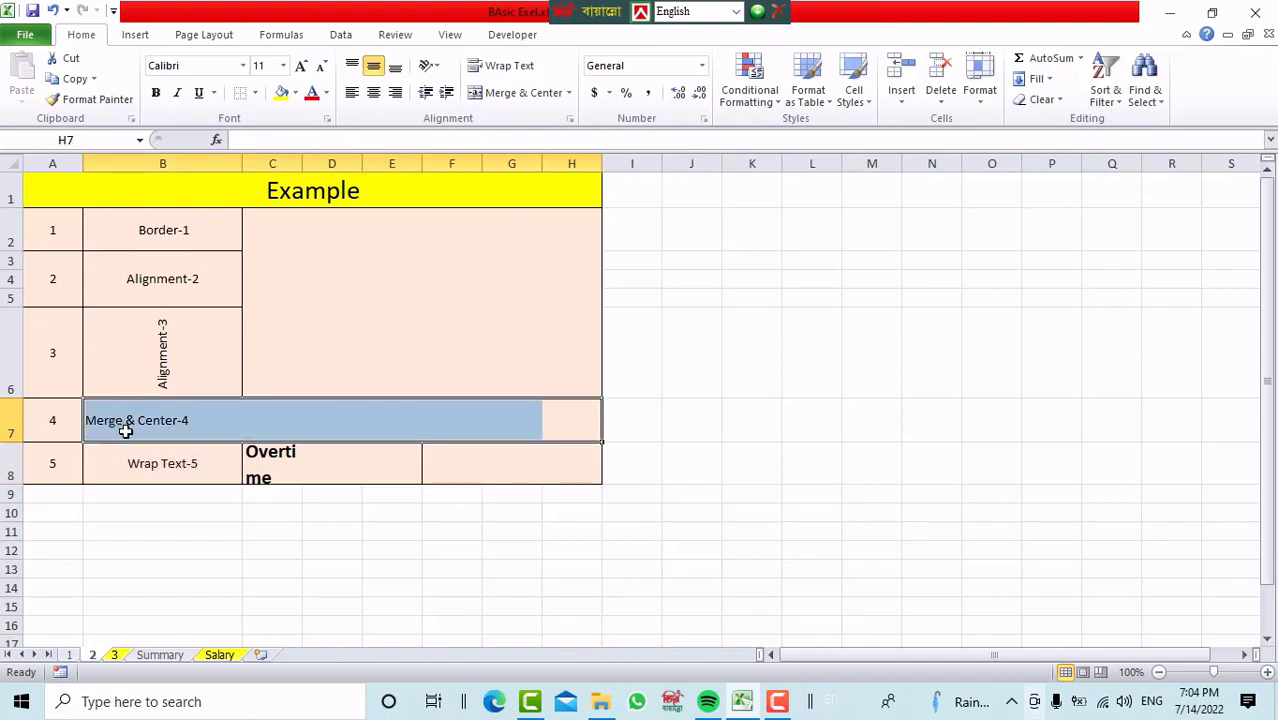
click(521, 95)
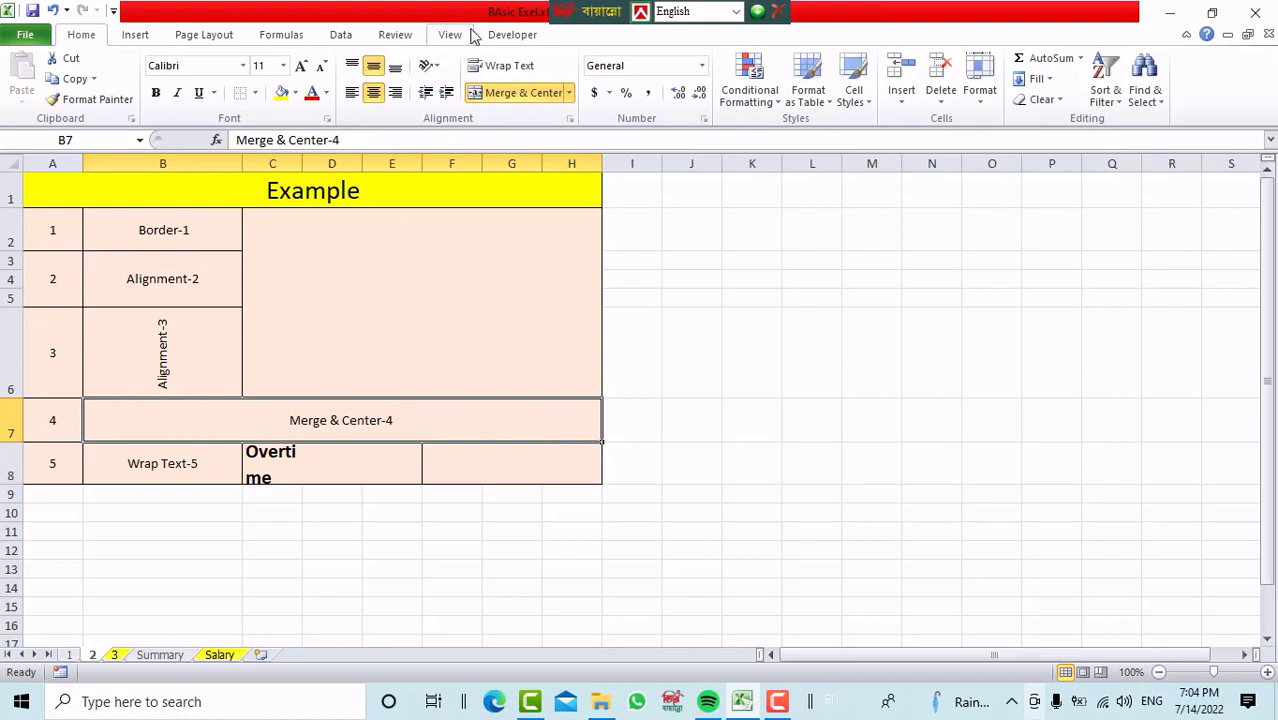
click(503, 94)
click(505, 96)
click(504, 96)
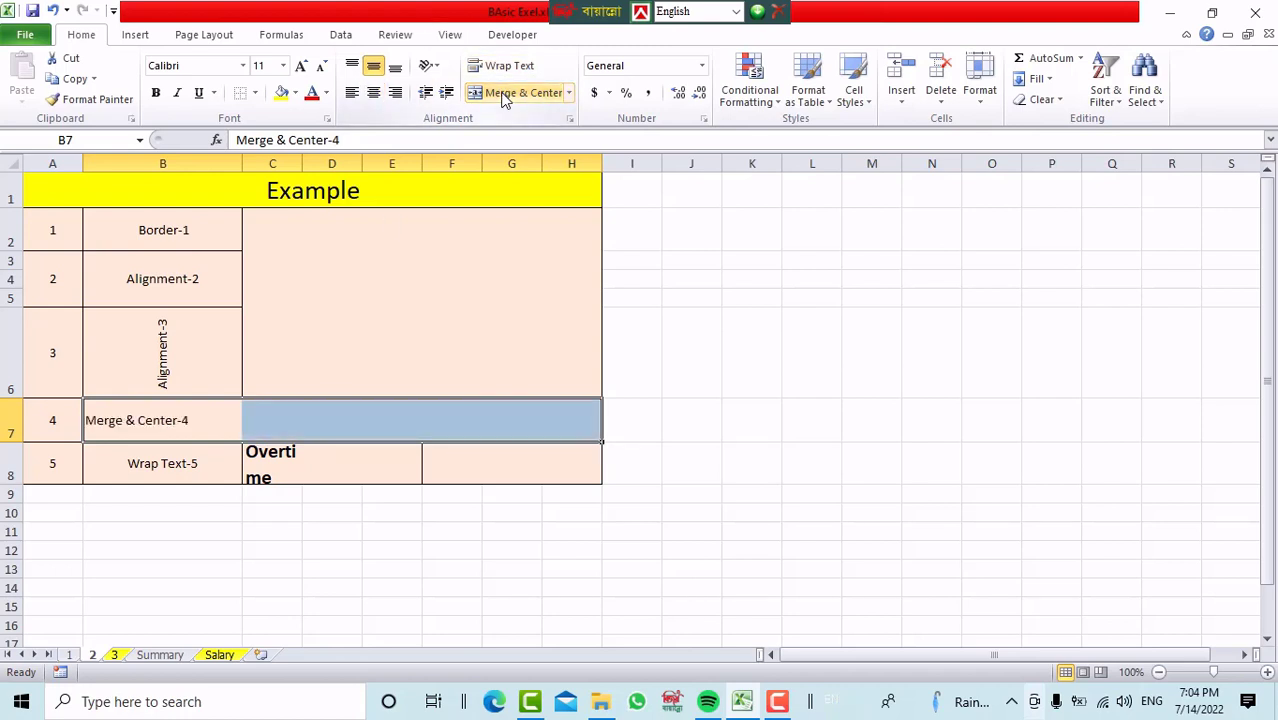
click(504, 96)
click(504, 97)
click(504, 96)
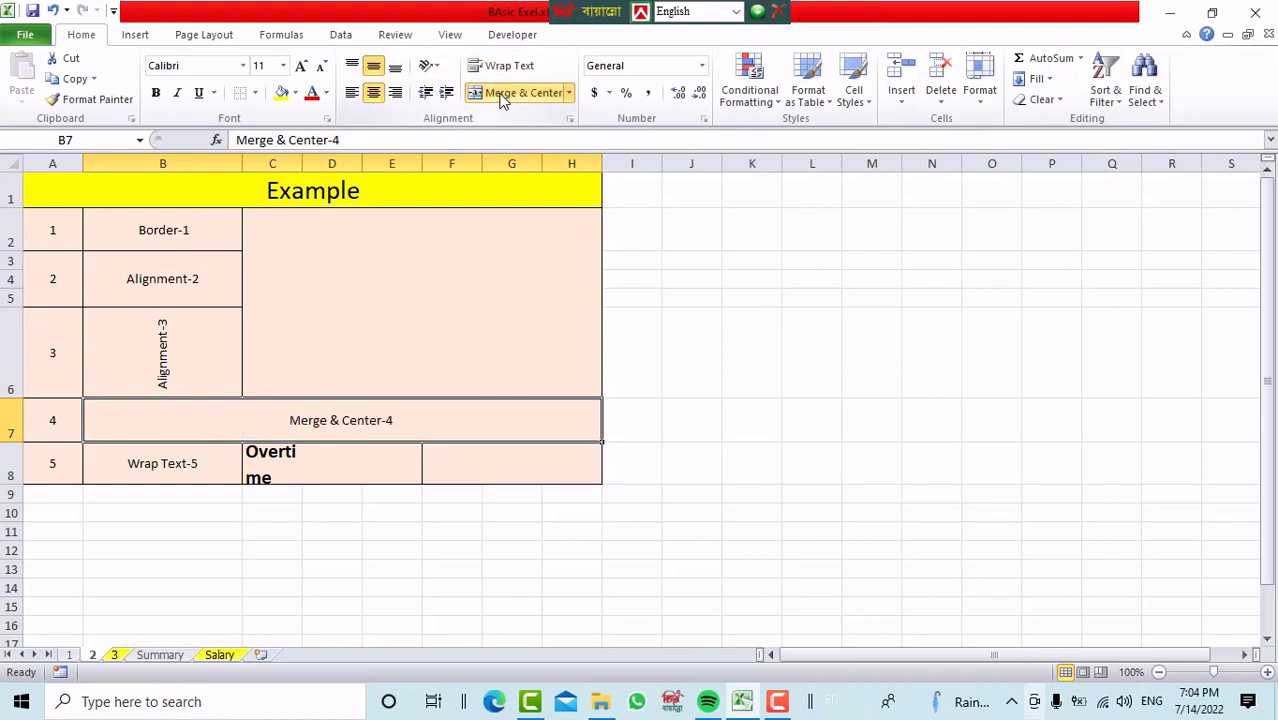
click(504, 96)
Toggle Wrap Text off, on and off again for the Overtime cell C8
click(178, 470)
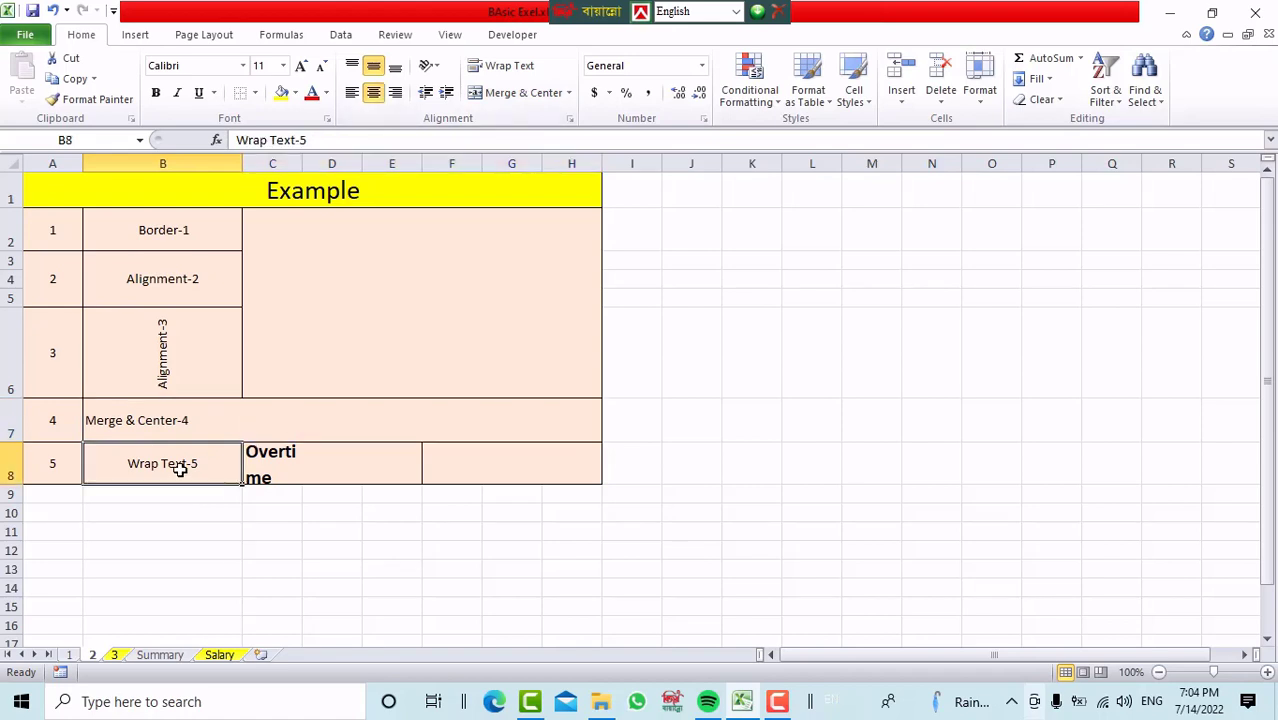
click(295, 470)
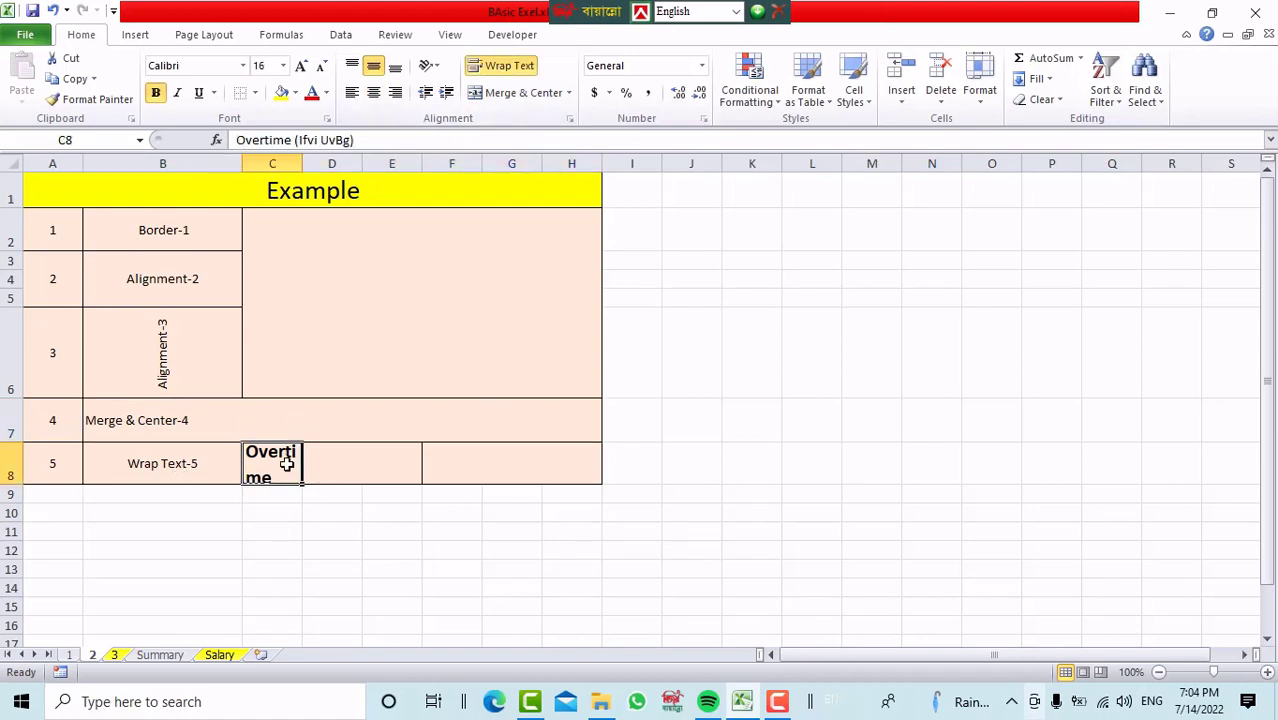
click(497, 68)
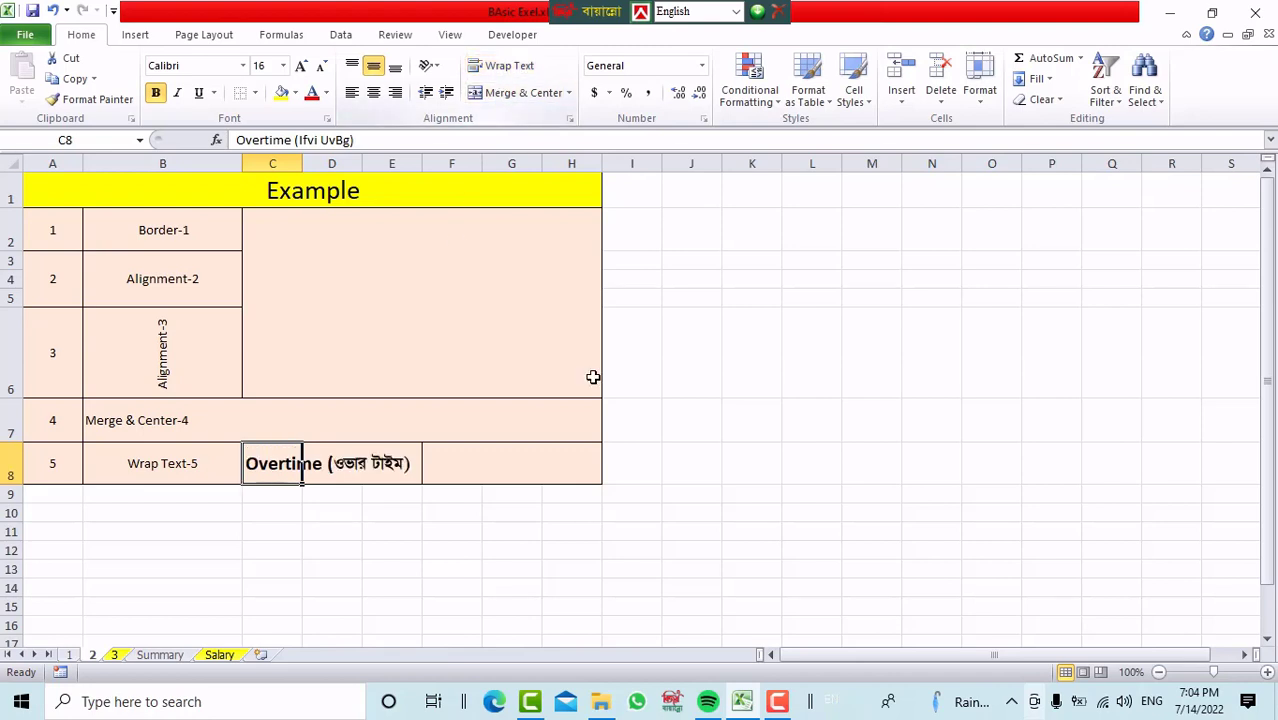
click(632, 550)
click(285, 463)
click(505, 68)
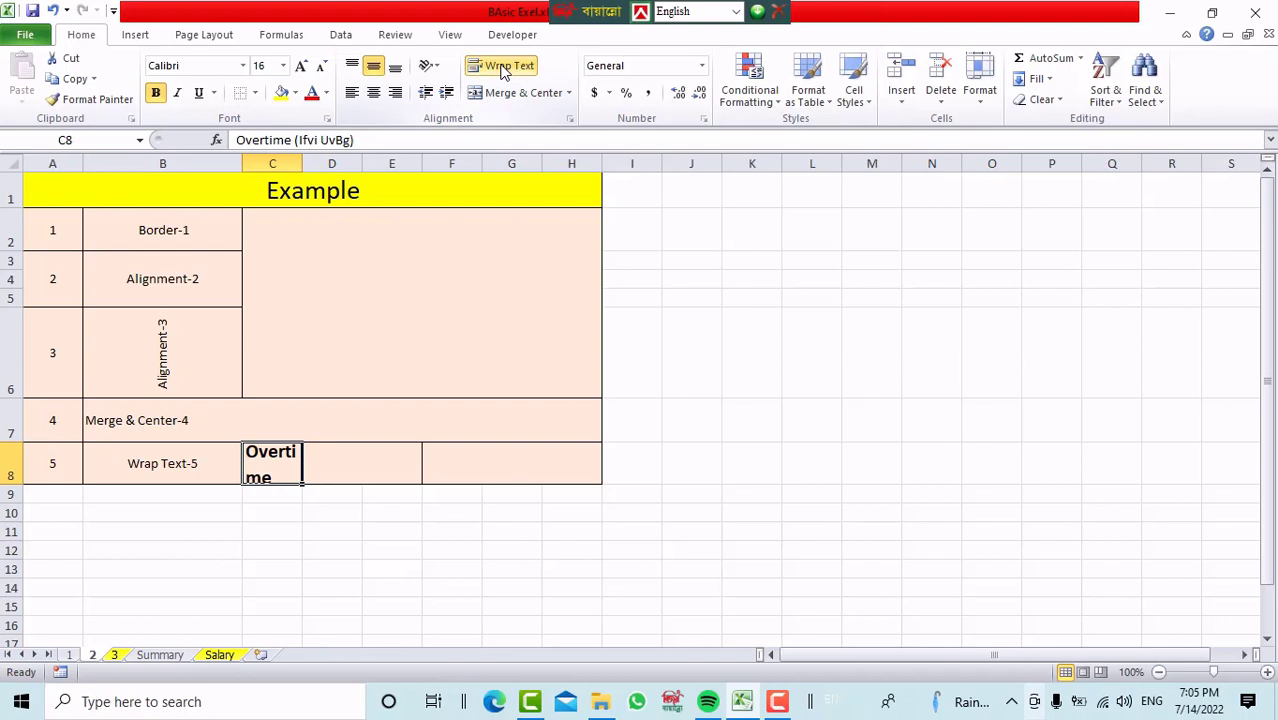
click(505, 68)
click(800, 500)
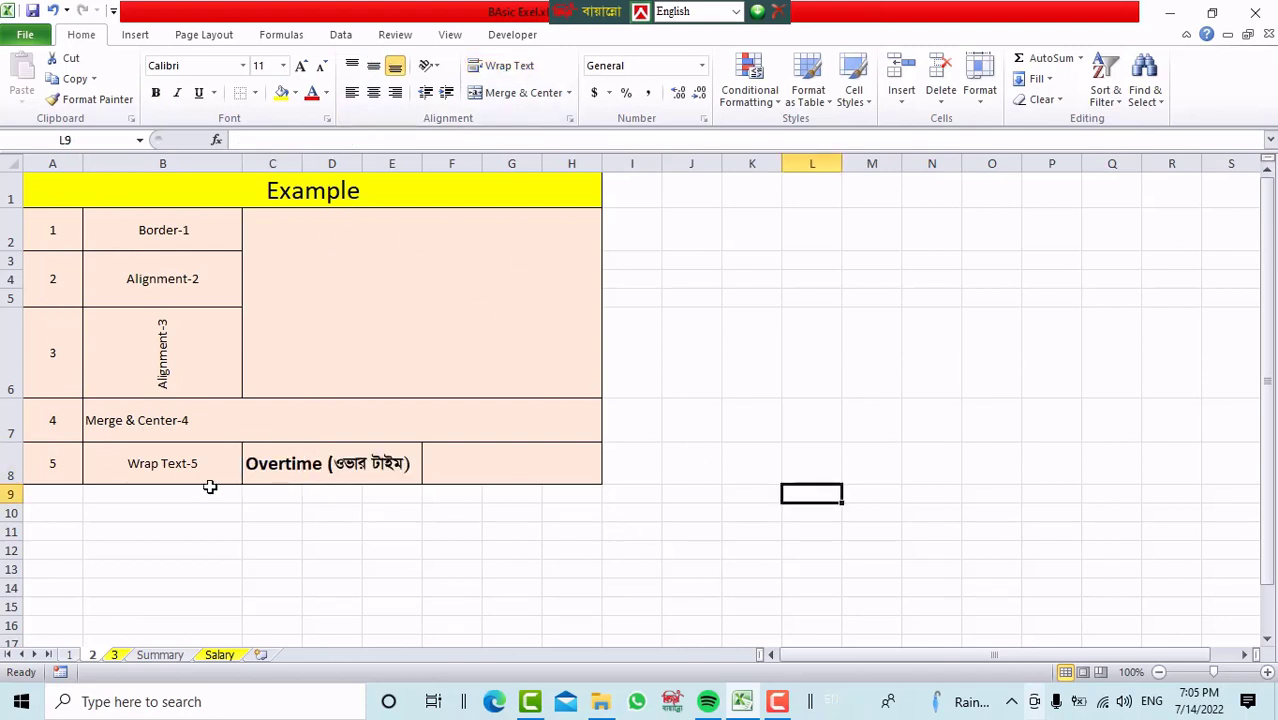
scroll(365, 267, down, 11)
scroll(365, 267, down, 20)
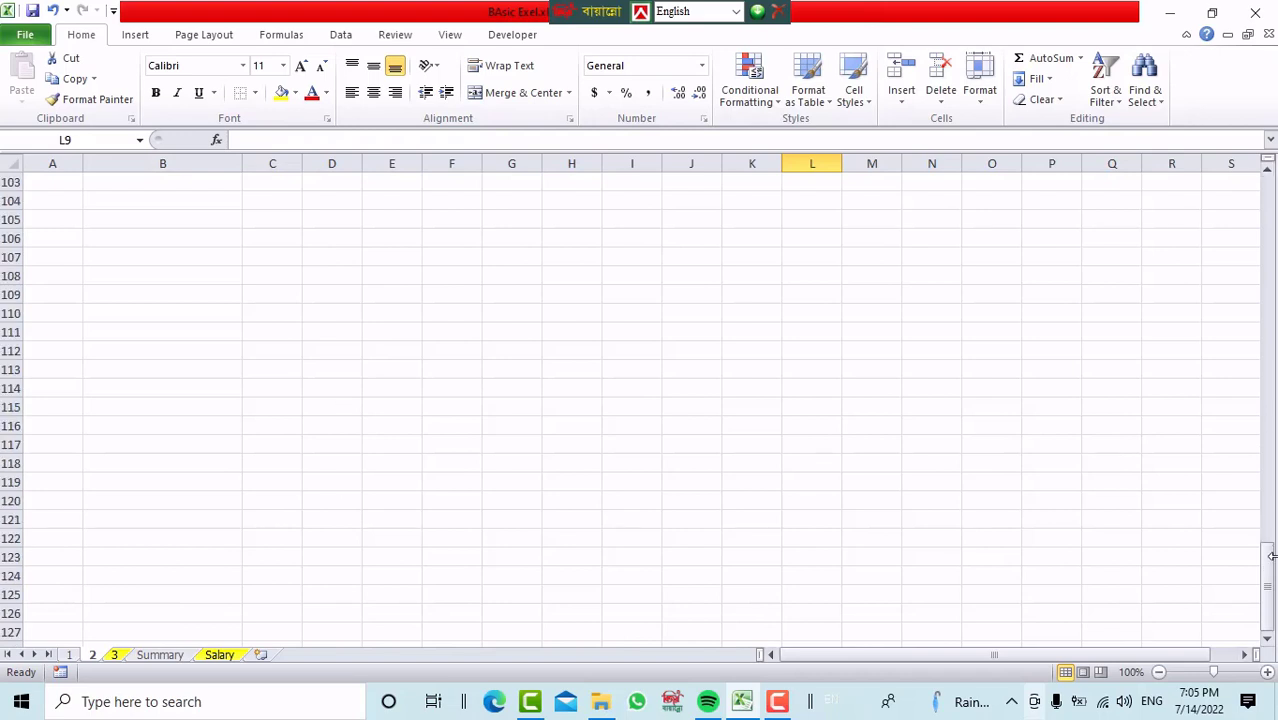
drag(1271, 559, 1241, 176)
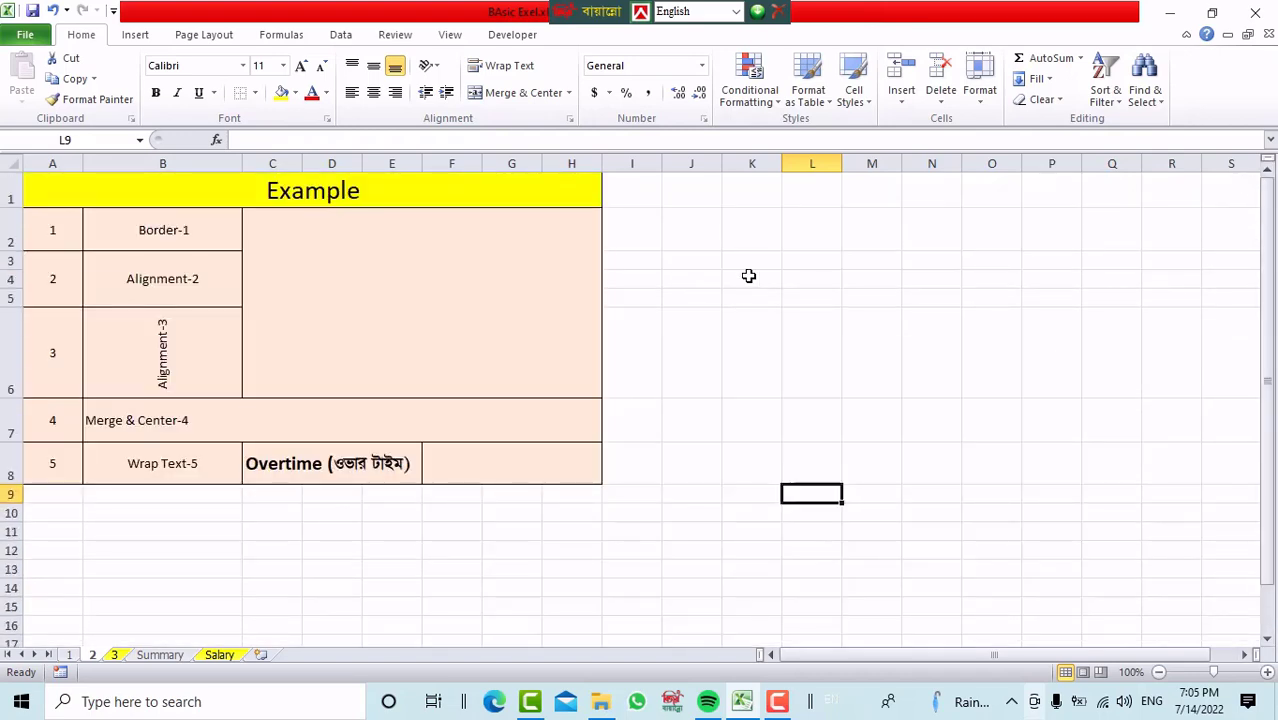
scroll(752, 272, down, 20)
drag(1268, 566, 1271, 569)
scroll(310, 514, down, 11)
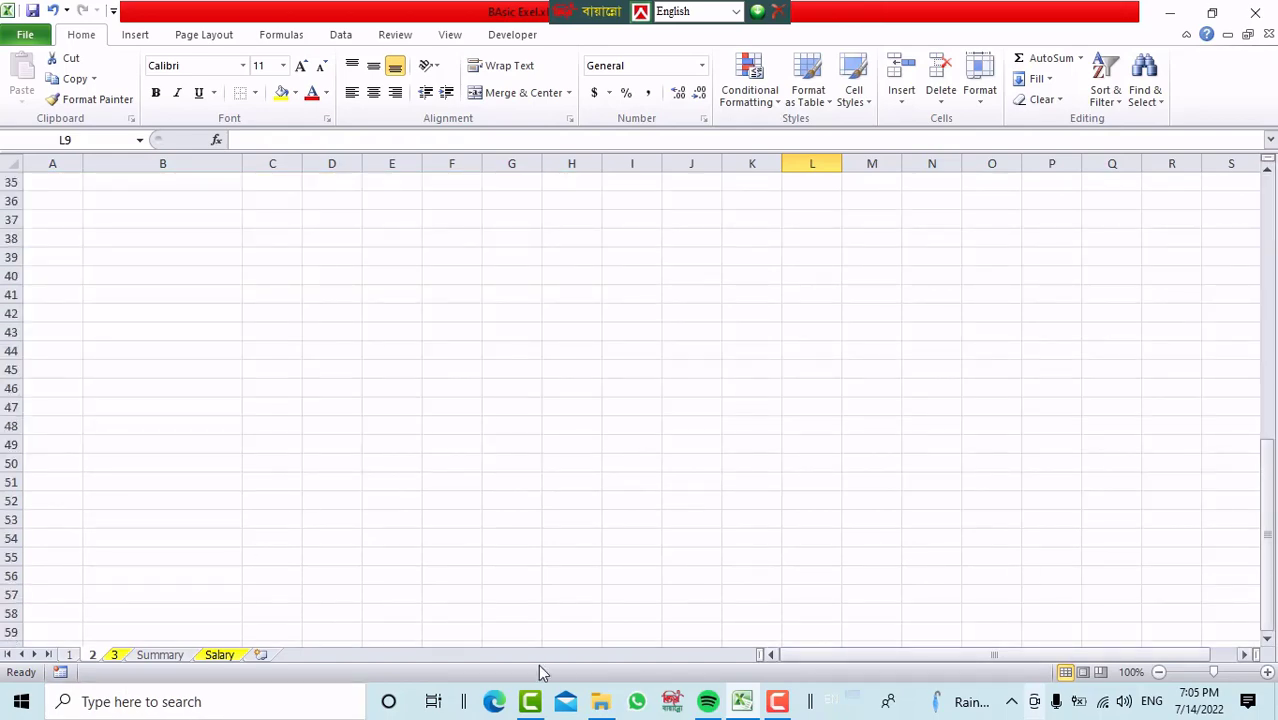
View the Summary sheet briefly and open sheet 3 with the Salary & Wages table for January-2022
click(148, 656)
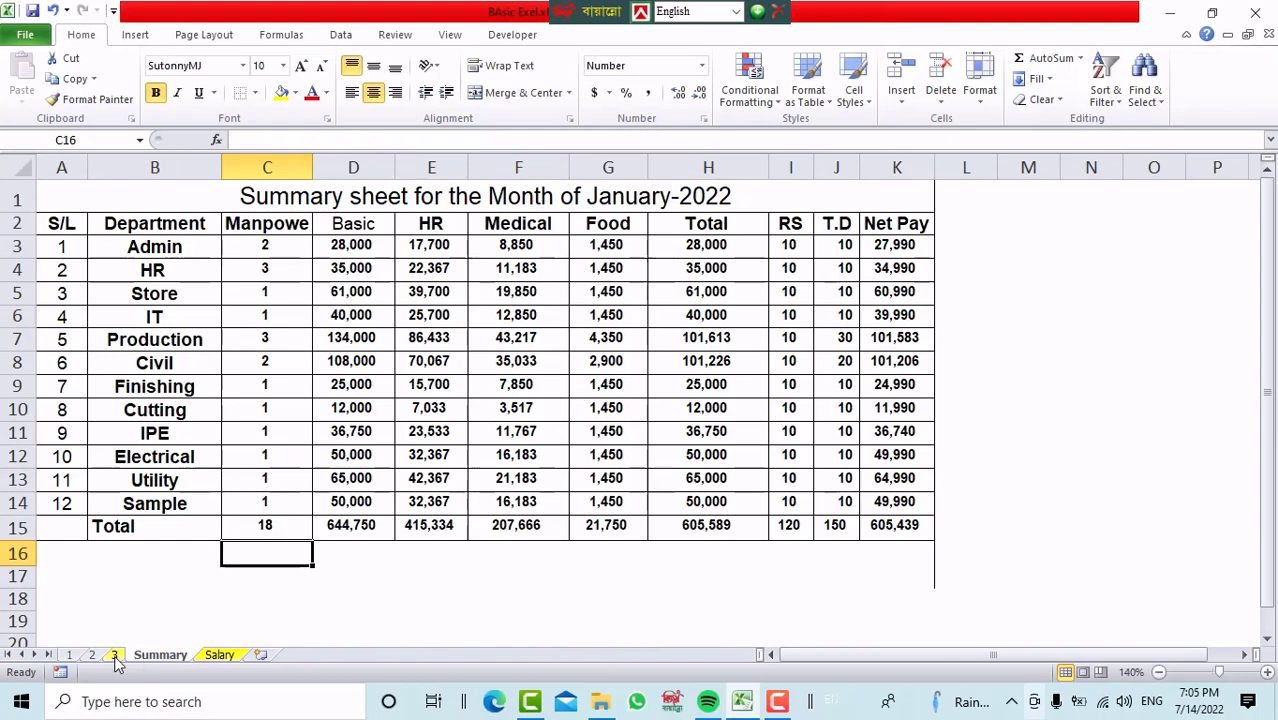
click(115, 656)
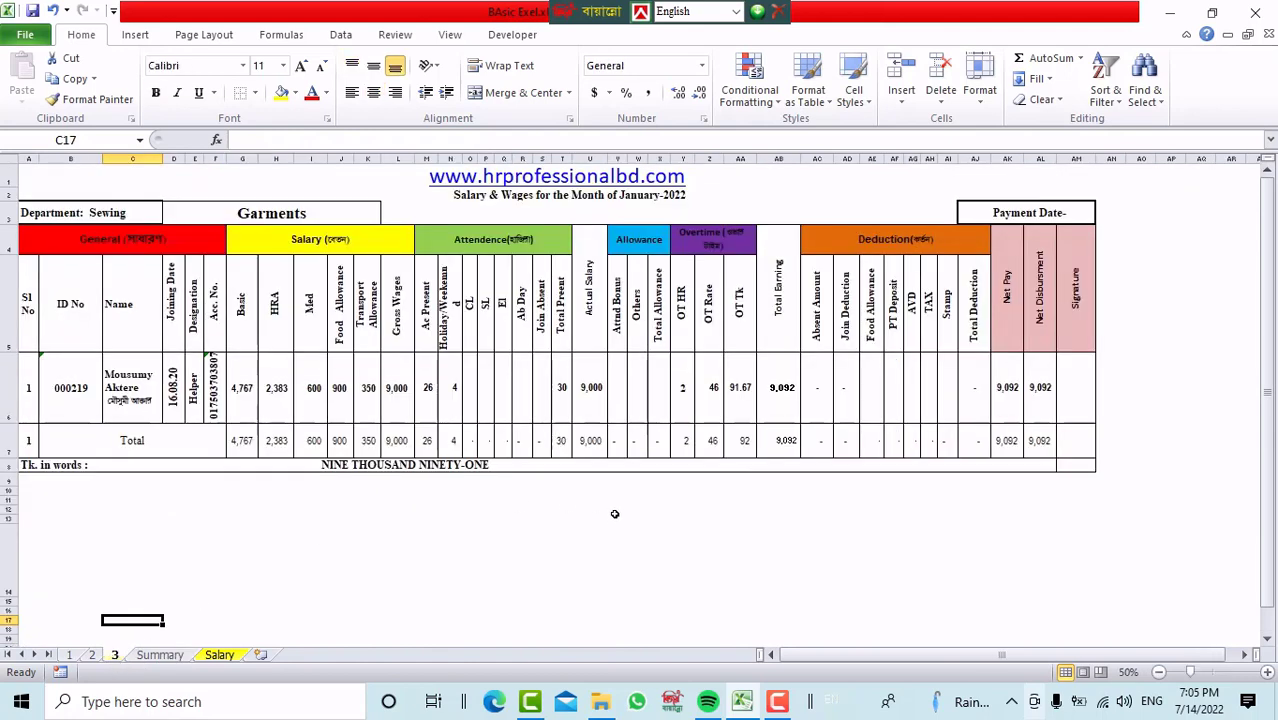
click(534, 567)
click(333, 544)
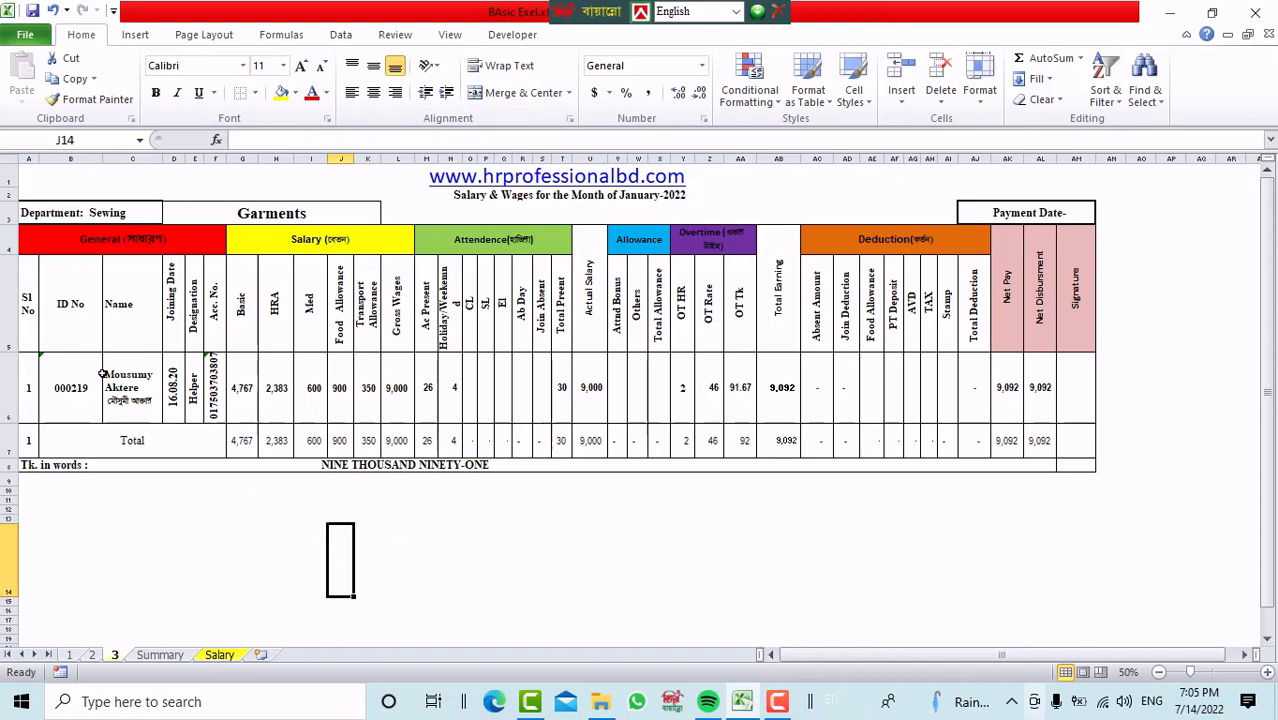
Examine the merged General heading in A4 and its sub-headers in row 5, from Sl No to Acc. No
click(172, 247)
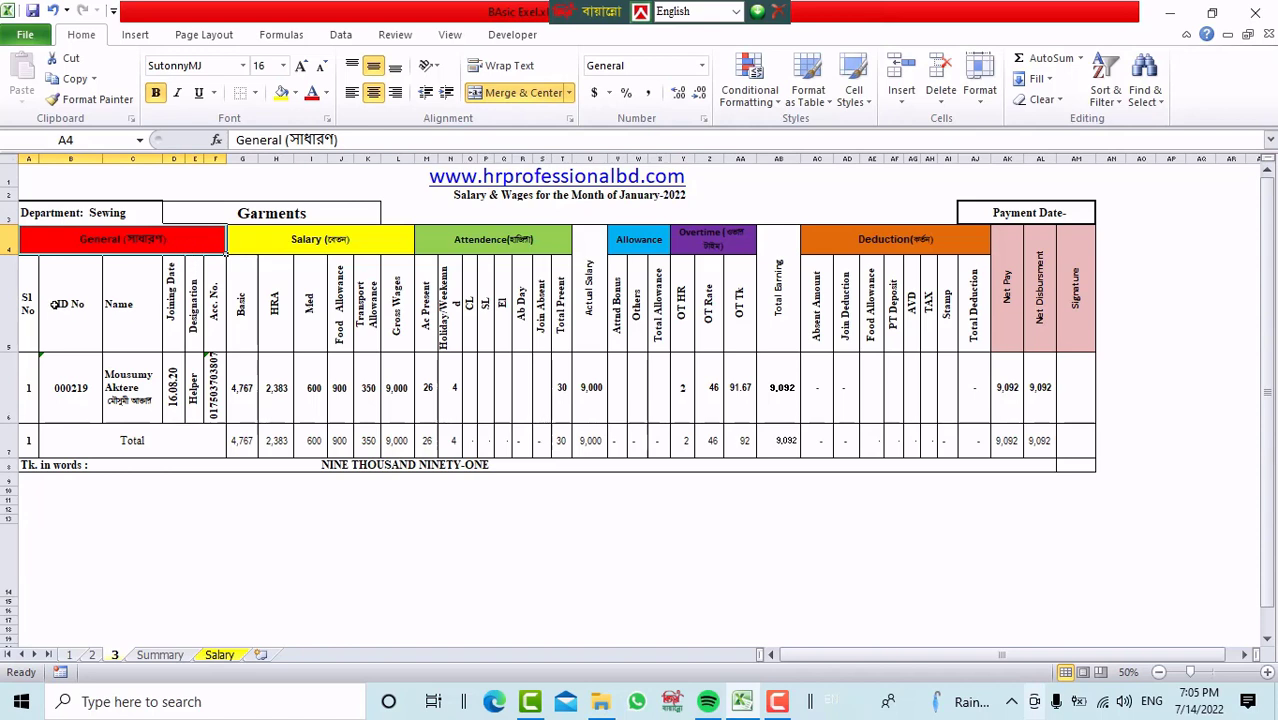
drag(37, 304, 209, 314)
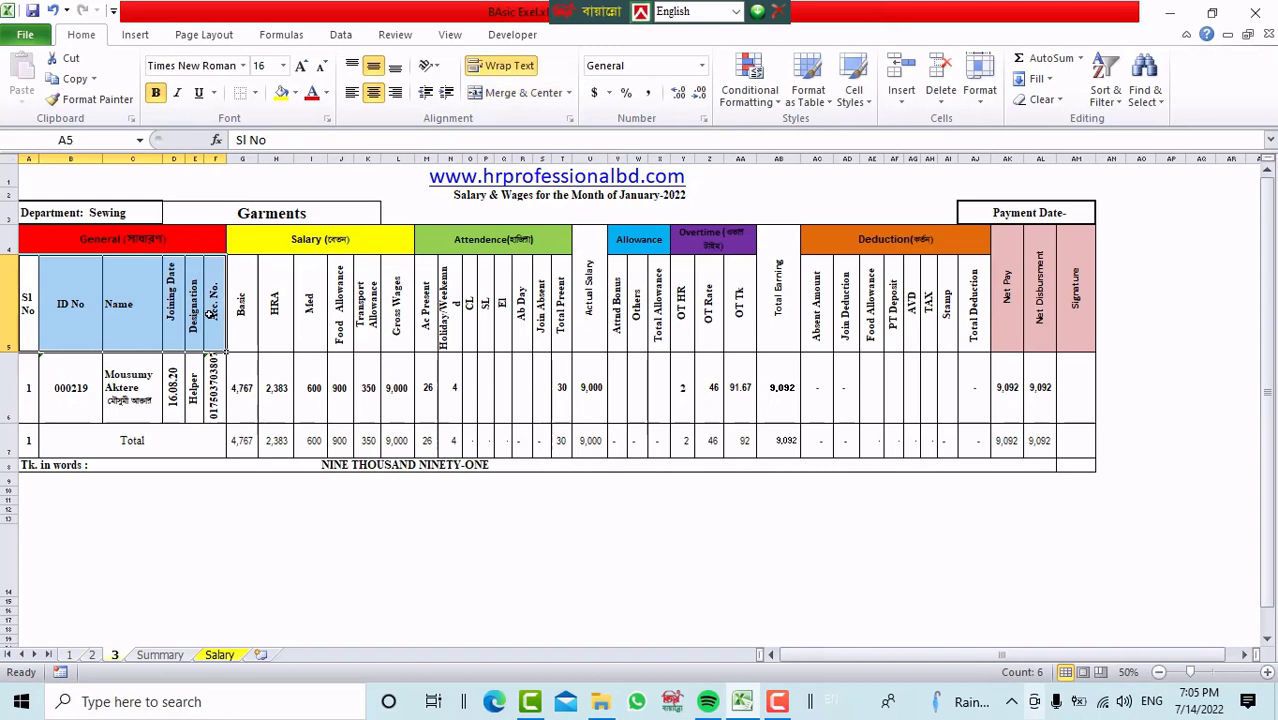
click(130, 320)
click(176, 318)
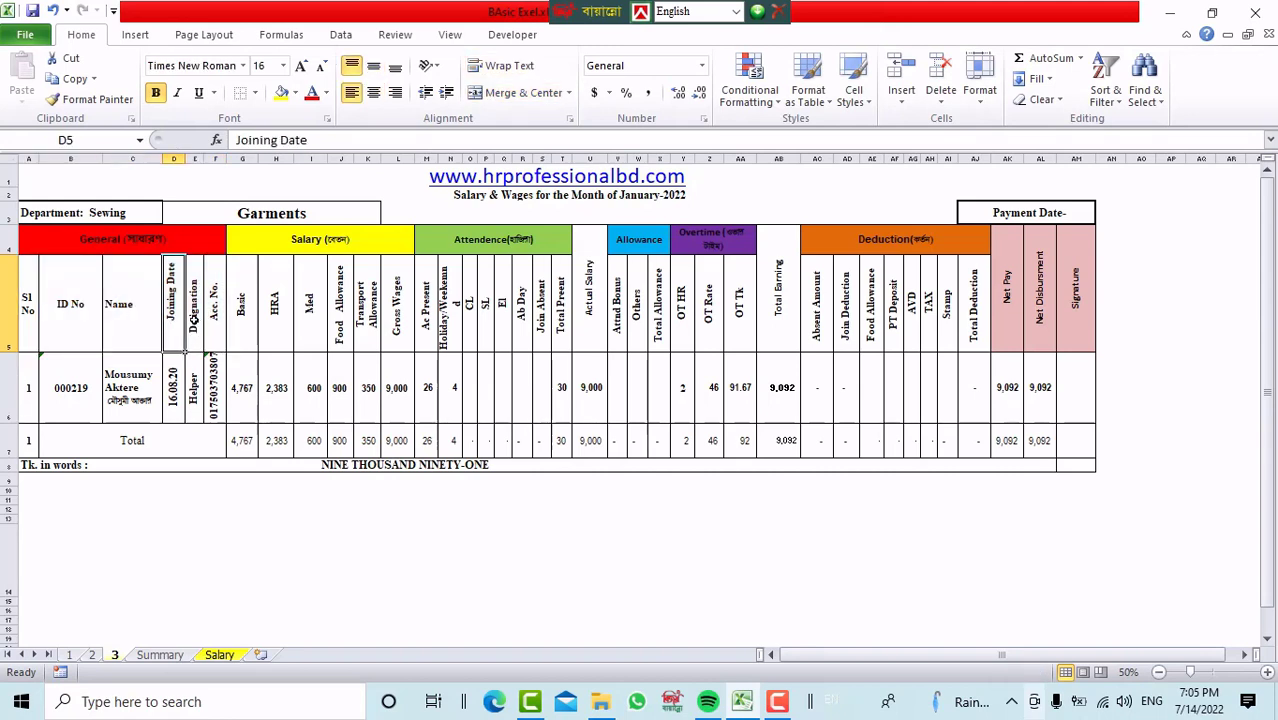
click(195, 318)
click(216, 320)
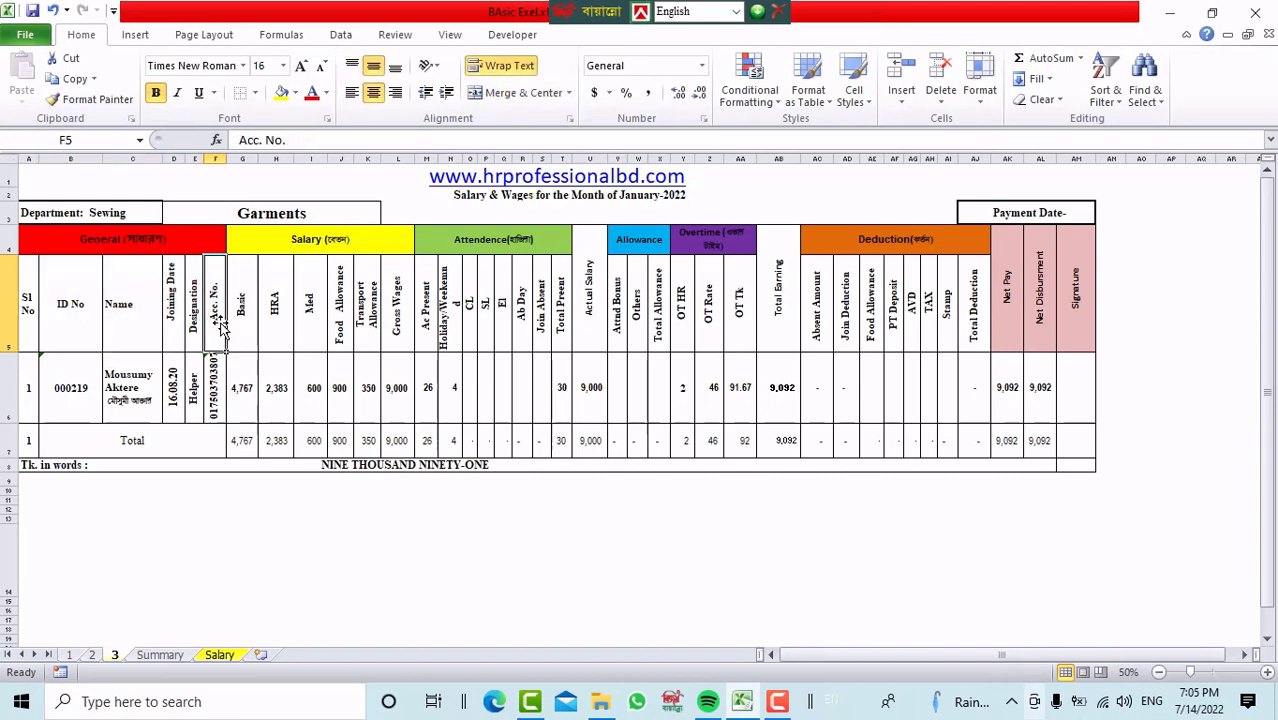
Examine the merged Salary heading and its sub-headers in row 5, from Basic to Gross Wages
click(288, 241)
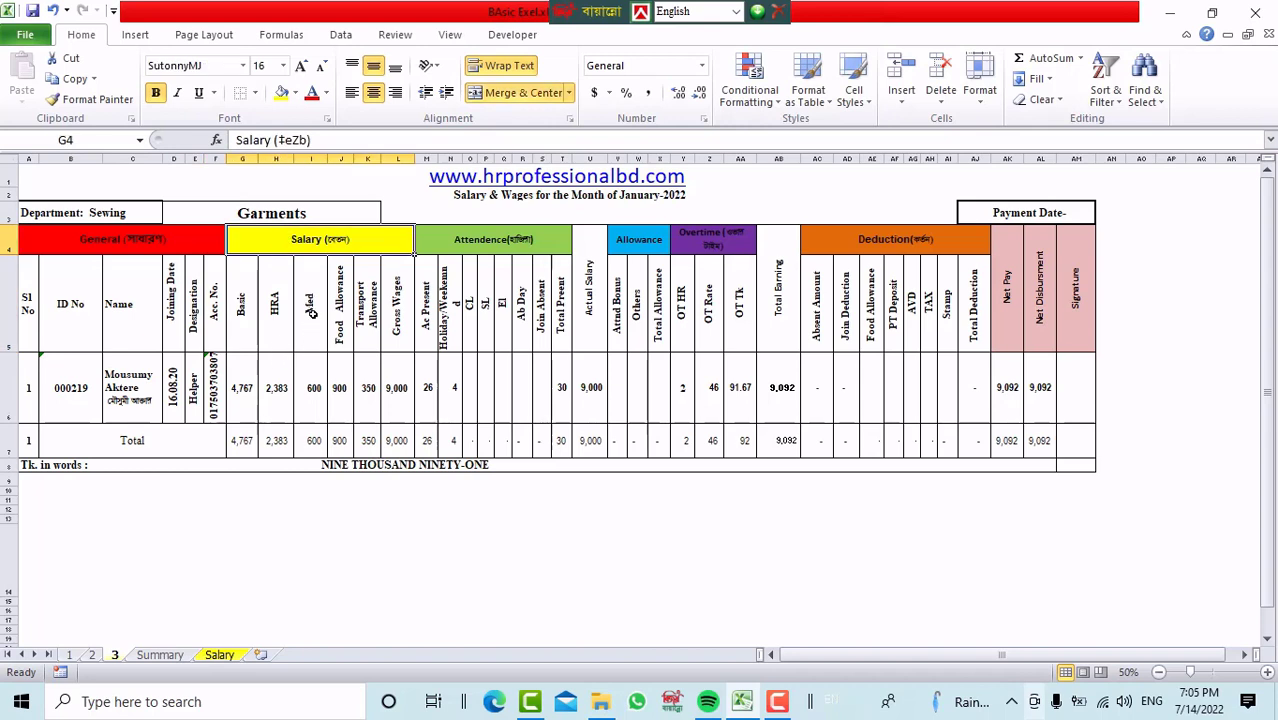
drag(239, 311, 397, 311)
click(240, 313)
click(276, 315)
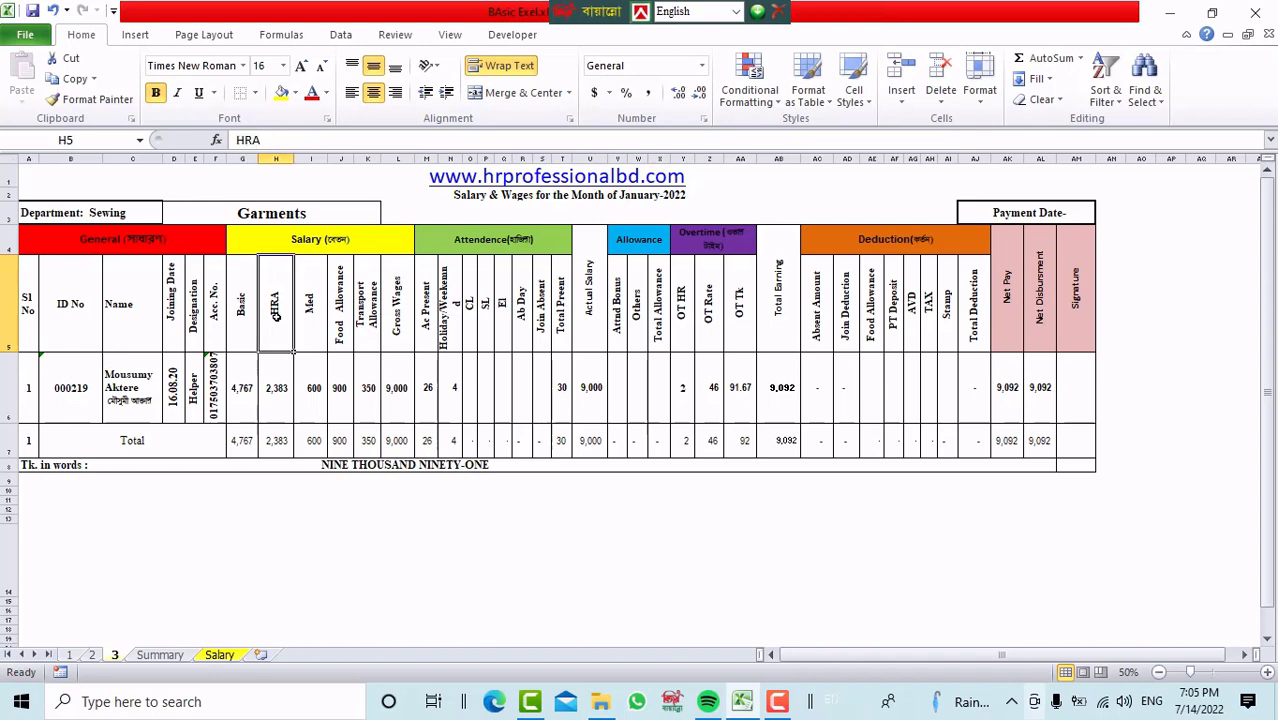
click(324, 319)
click(337, 320)
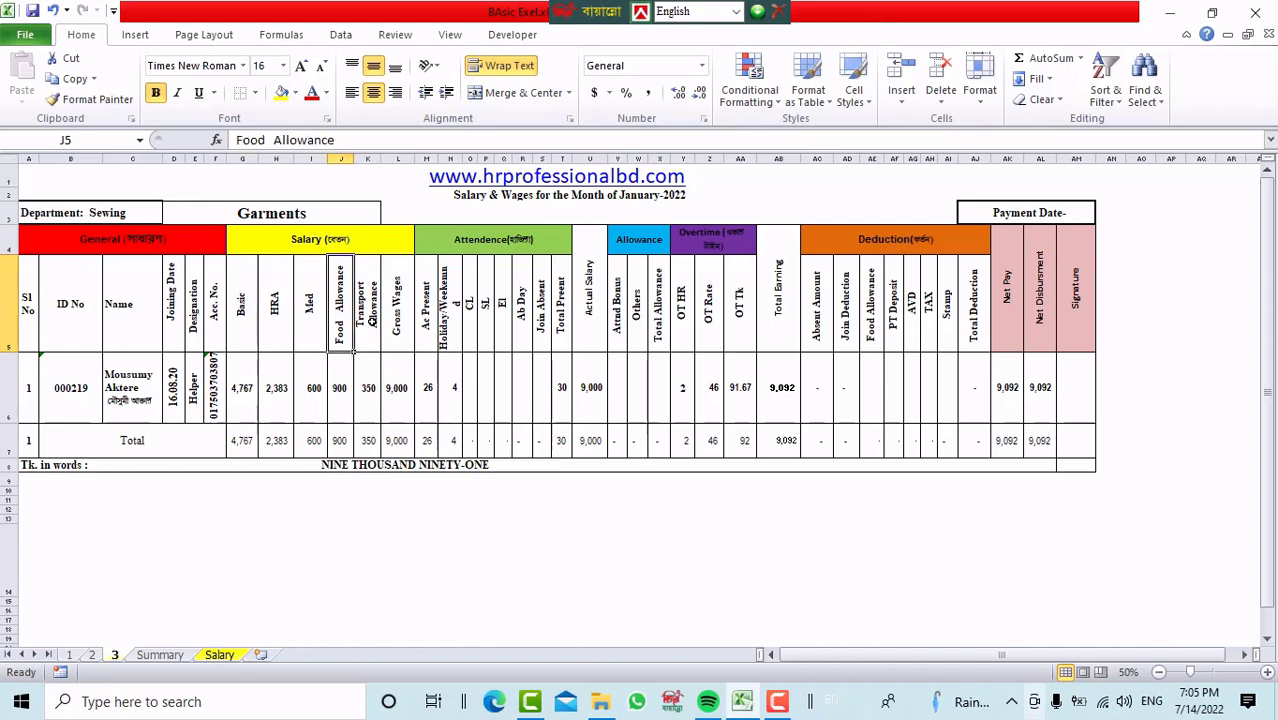
click(370, 322)
click(402, 325)
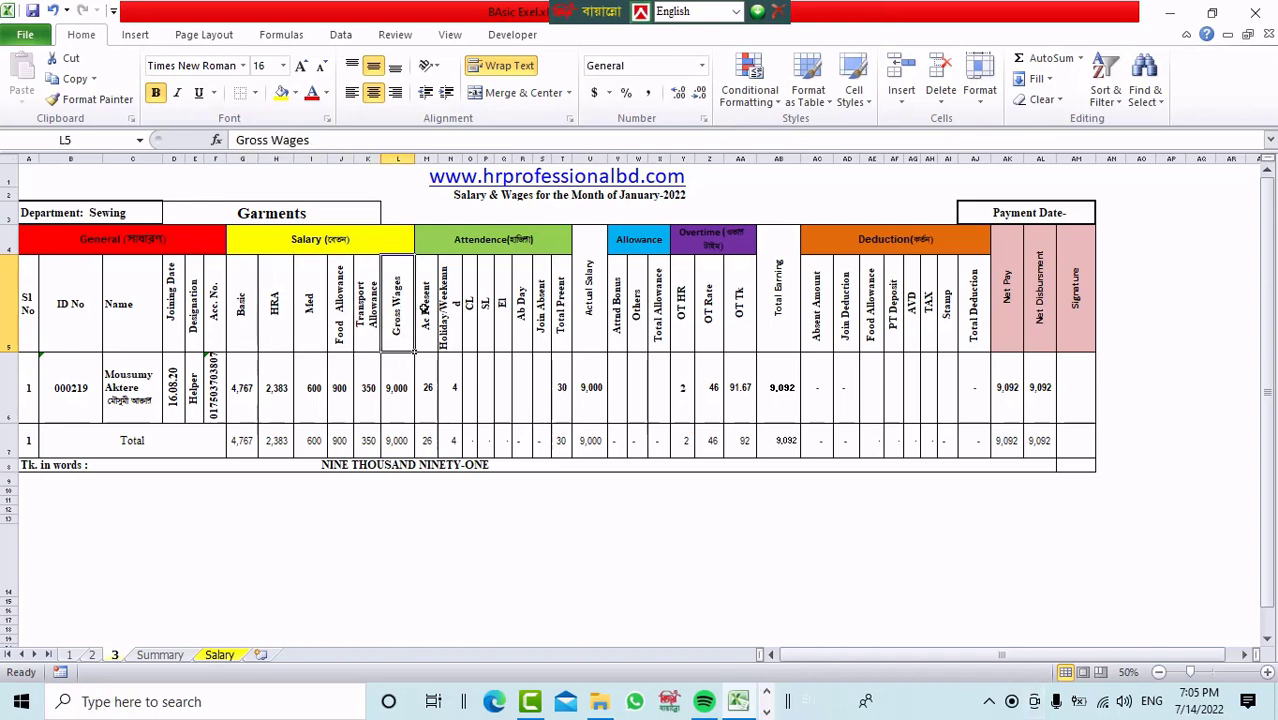
Examine the merged Attendence heading with its sub-headers from Ac Present to Total Preent, and the Actual Salary header beside it
click(471, 229)
drag(428, 292, 563, 293)
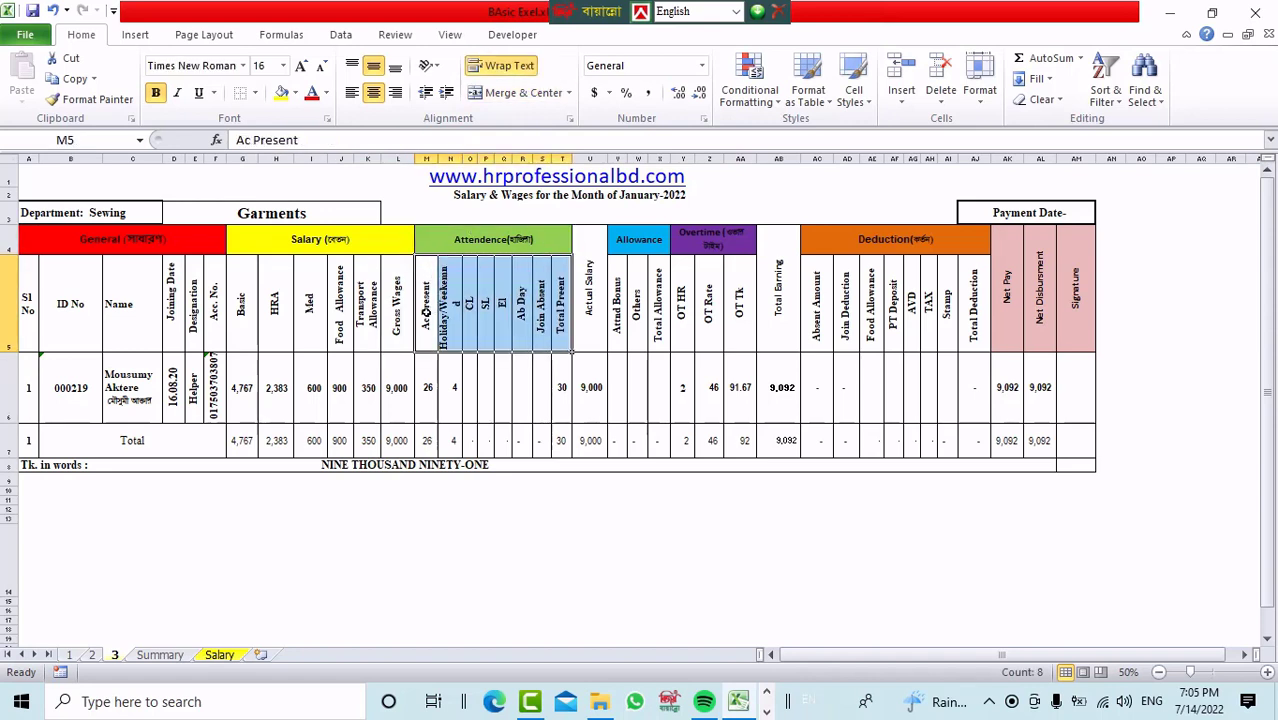
click(427, 313)
click(453, 316)
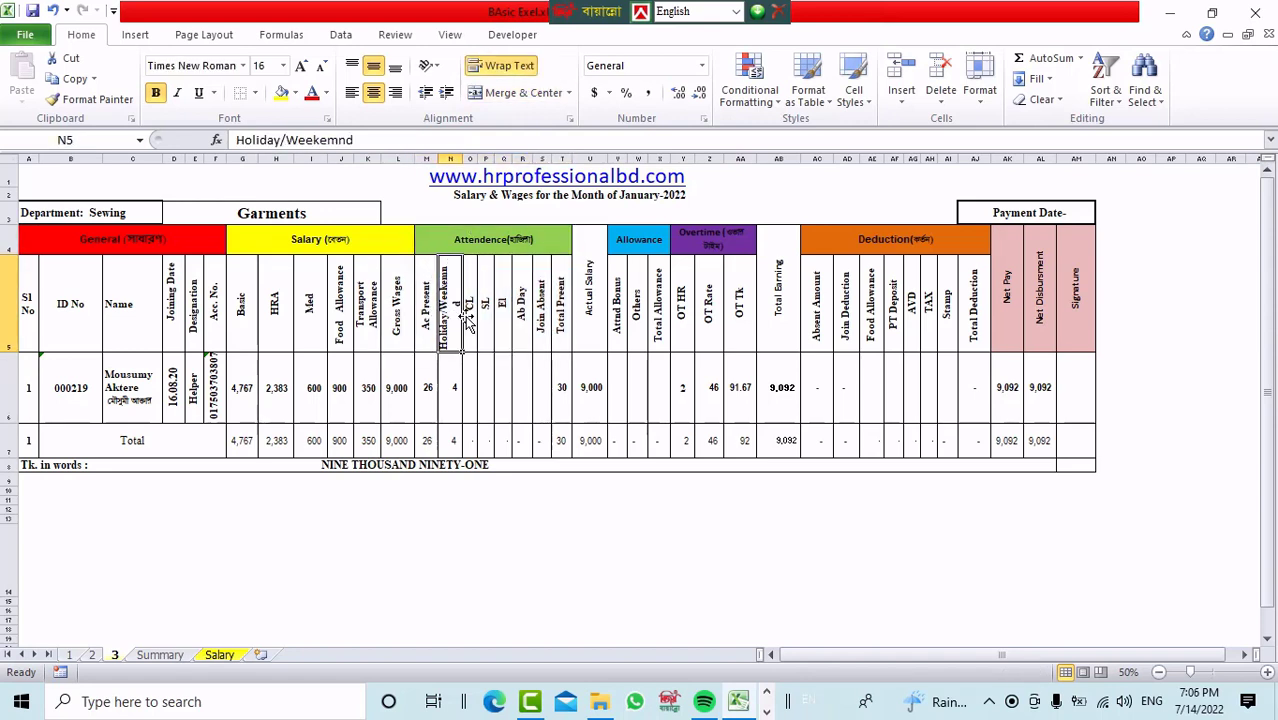
click(470, 313)
click(487, 316)
click(506, 316)
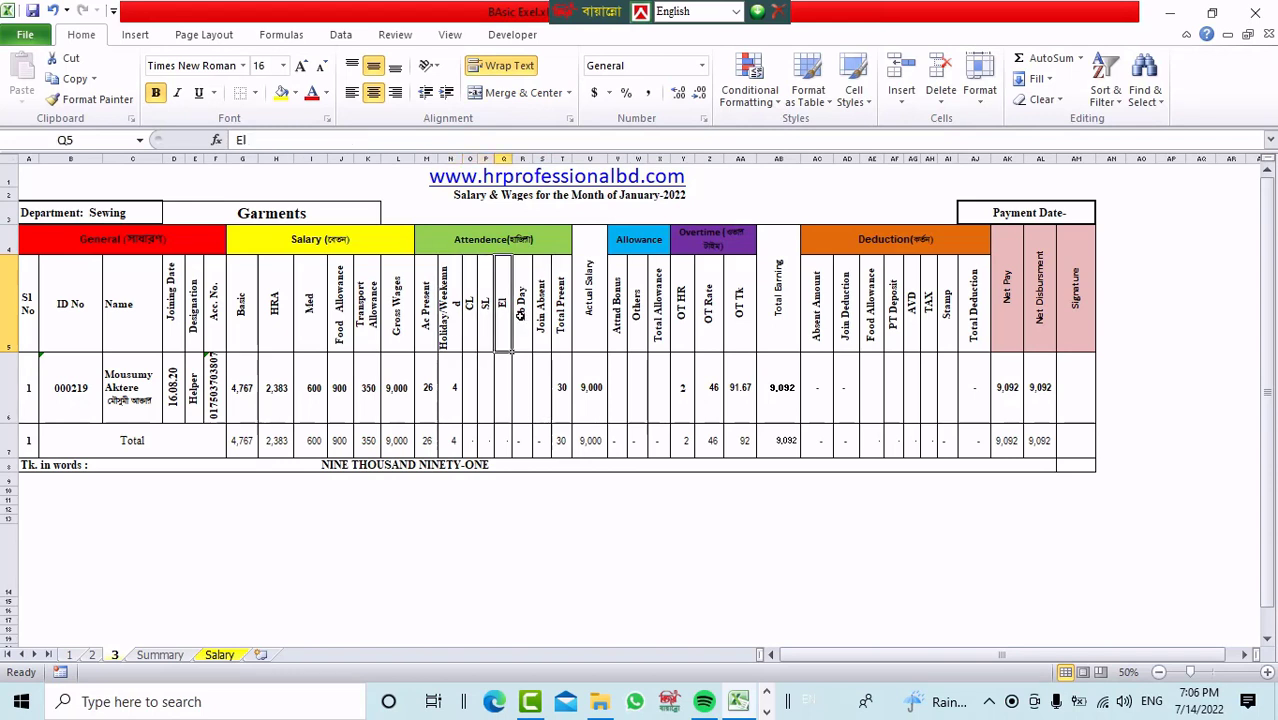
click(521, 313)
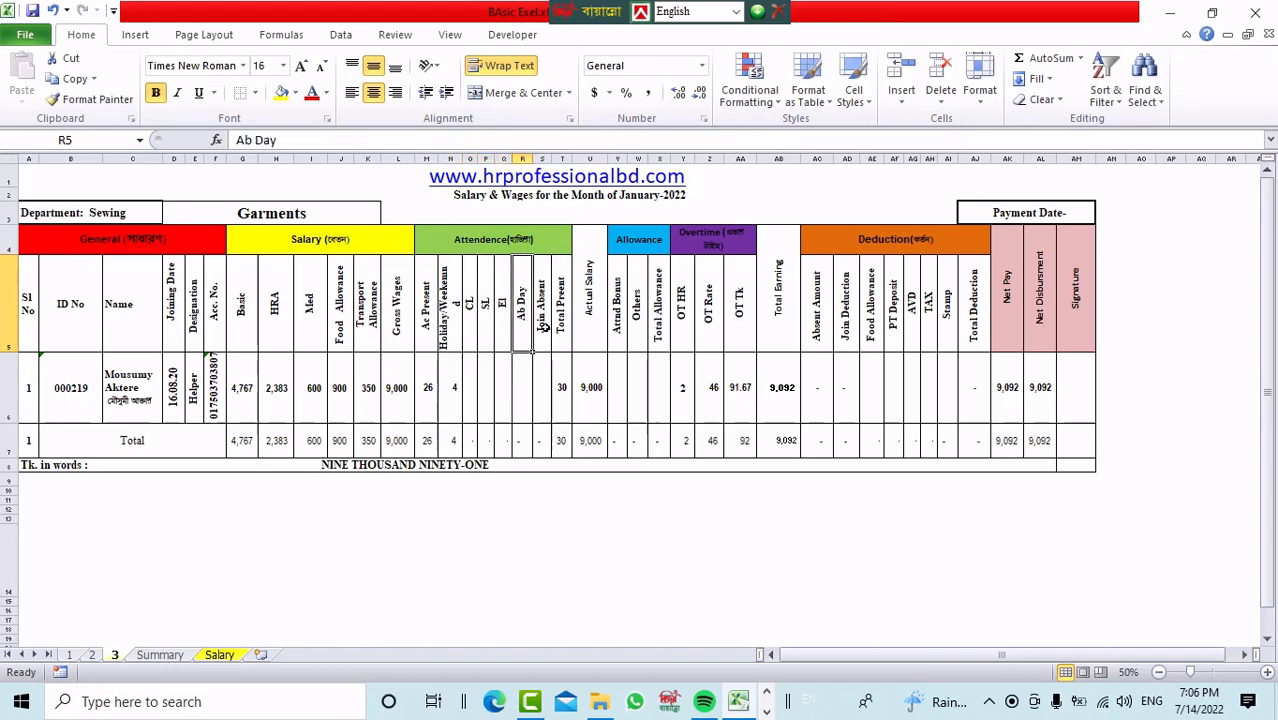
click(542, 324)
click(555, 326)
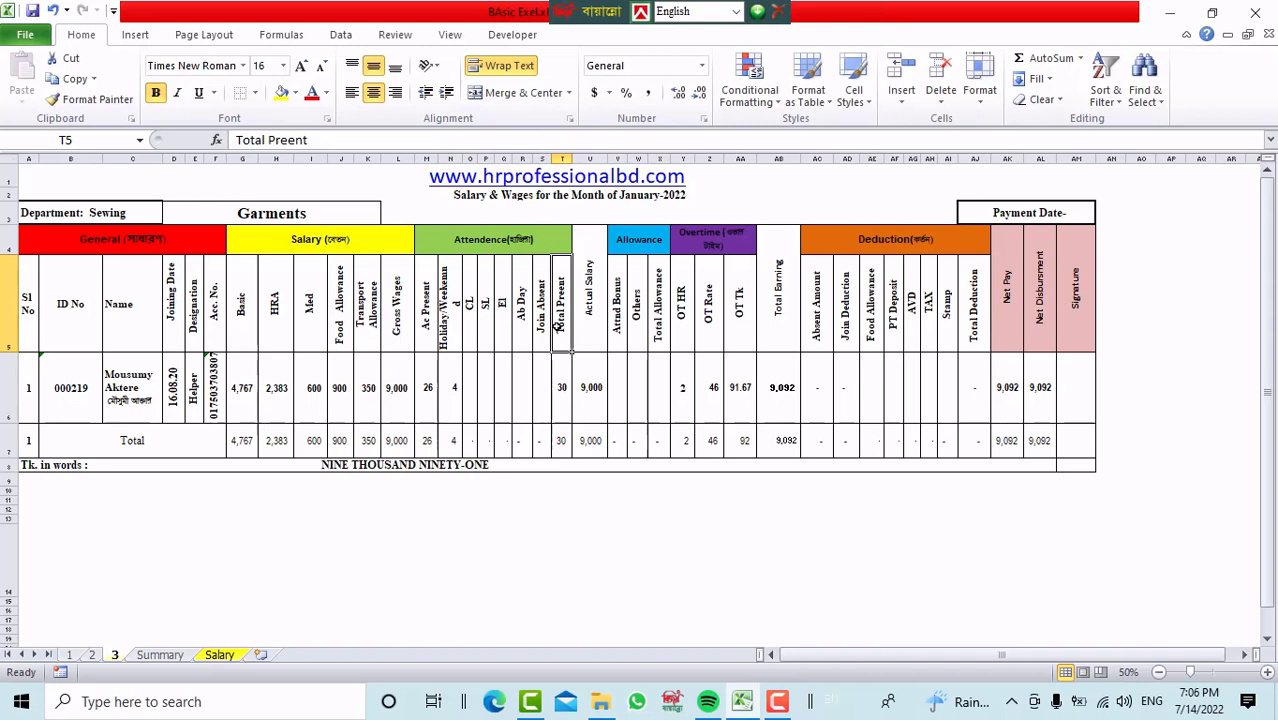
click(588, 309)
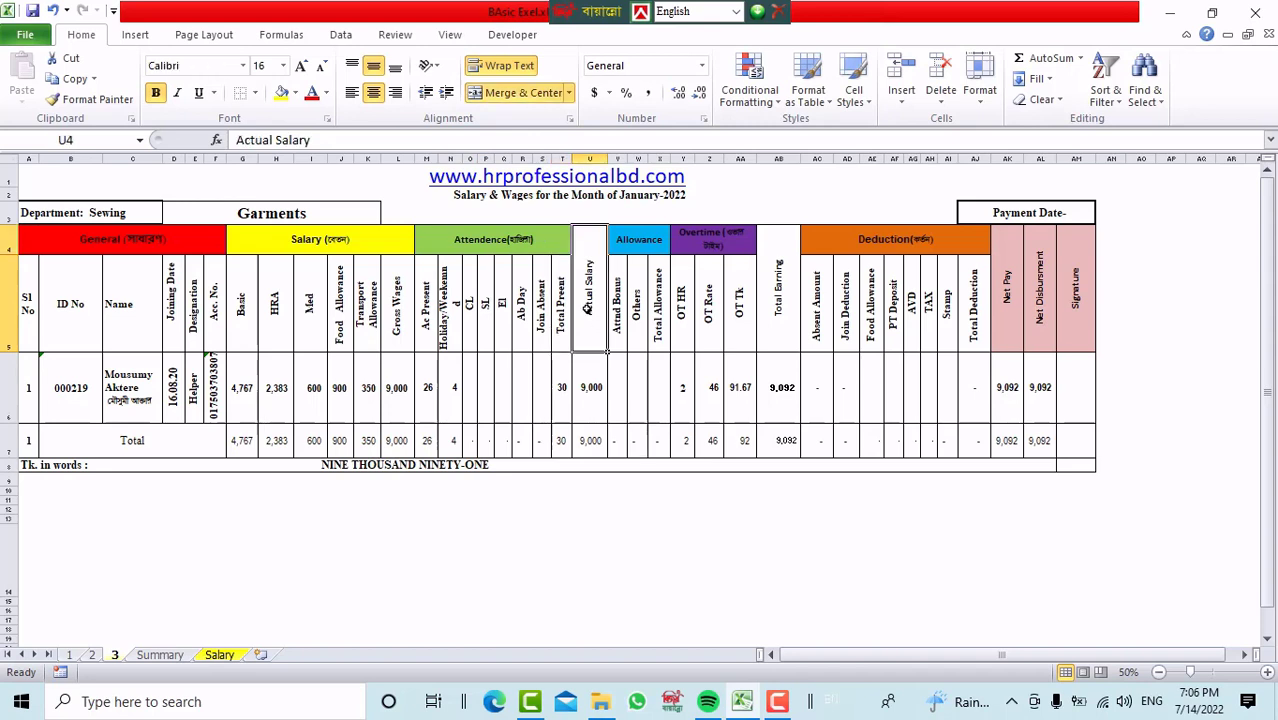
Examine the Allowance and Overtime headings with their sub-headers, and the merged Total Earning header
click(645, 240)
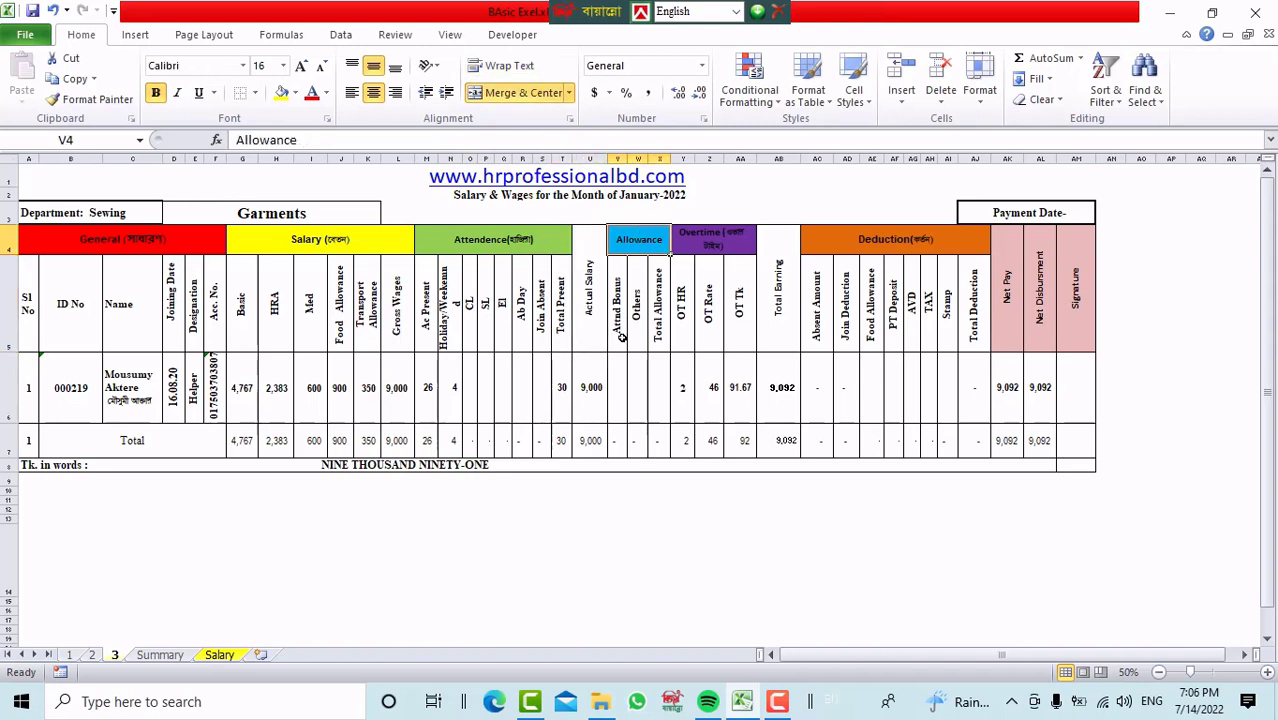
click(642, 334)
click(661, 335)
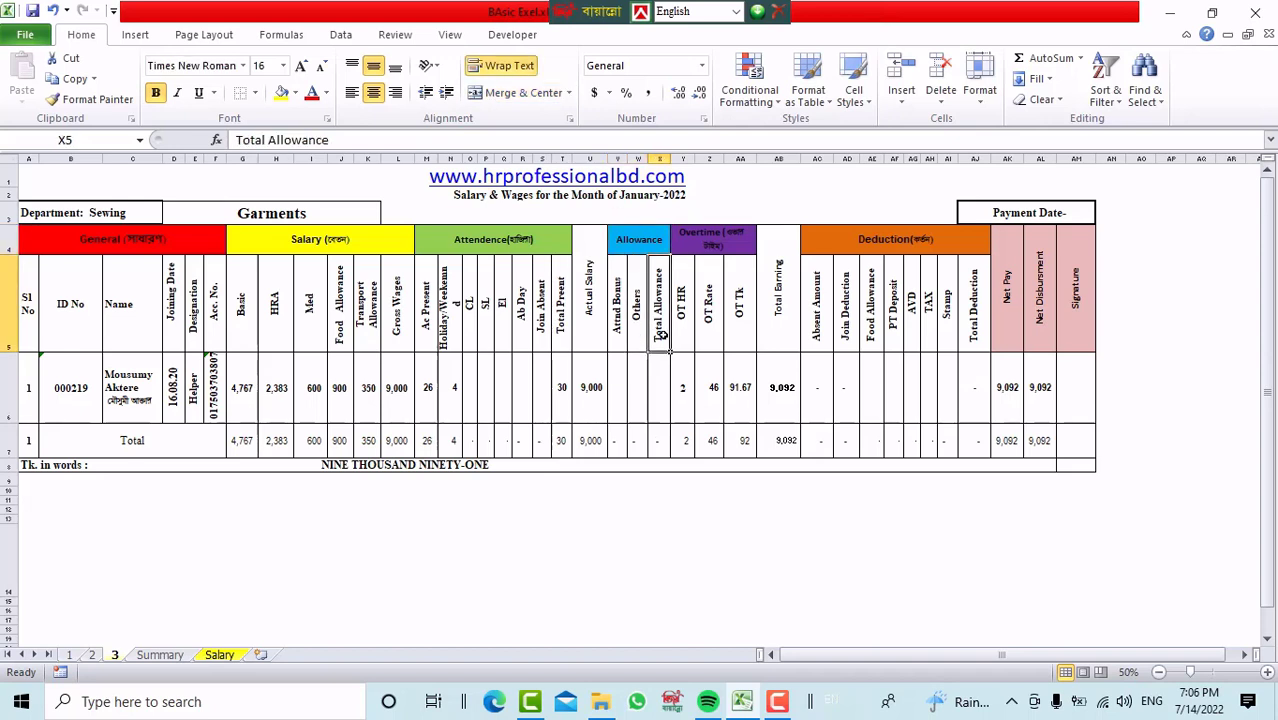
click(705, 246)
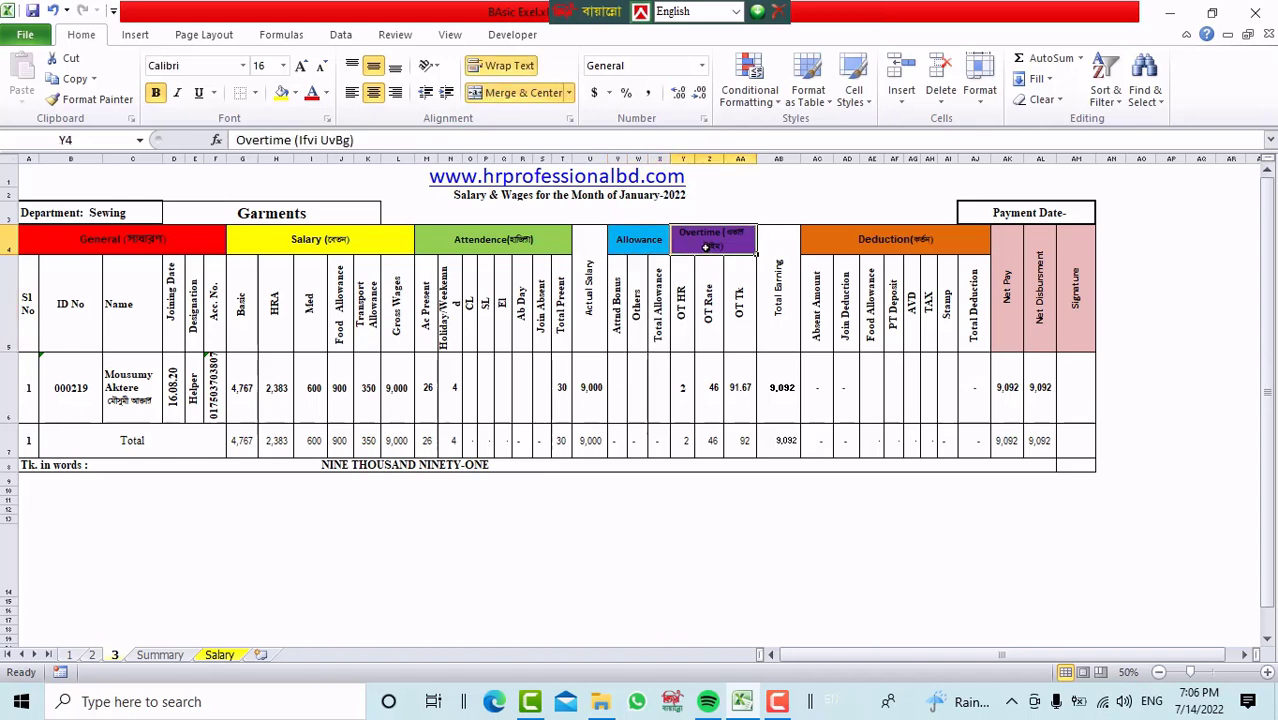
click(680, 336)
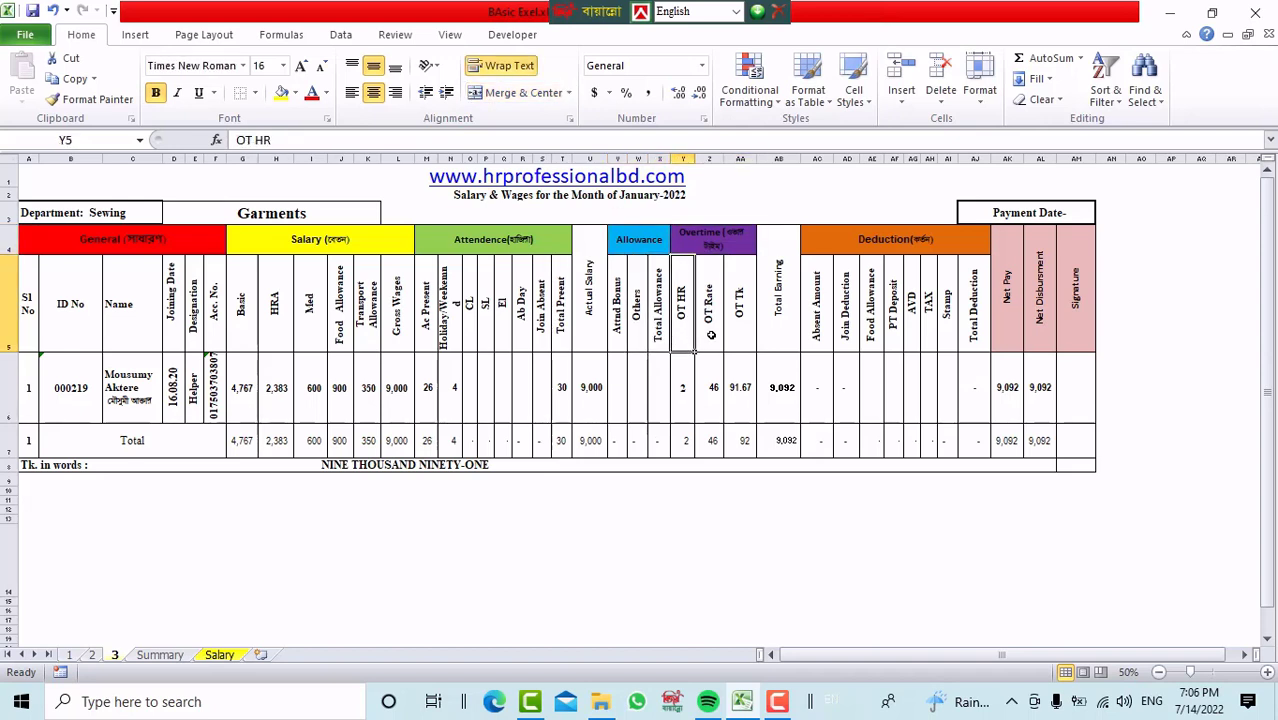
click(710, 334)
click(741, 335)
click(779, 325)
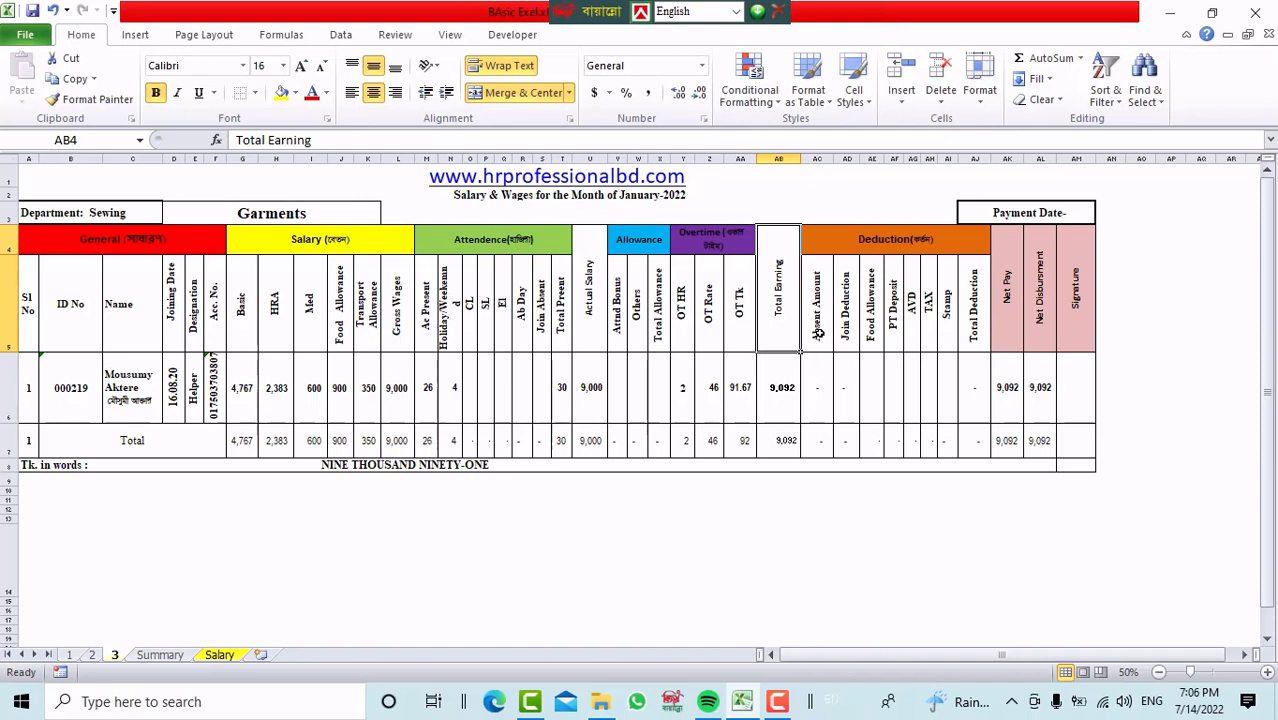
Examine the Deduction sub-headers from Absent Amount to Total Deduction, and the Total Deduction formula in AJ6
click(818, 334)
click(851, 338)
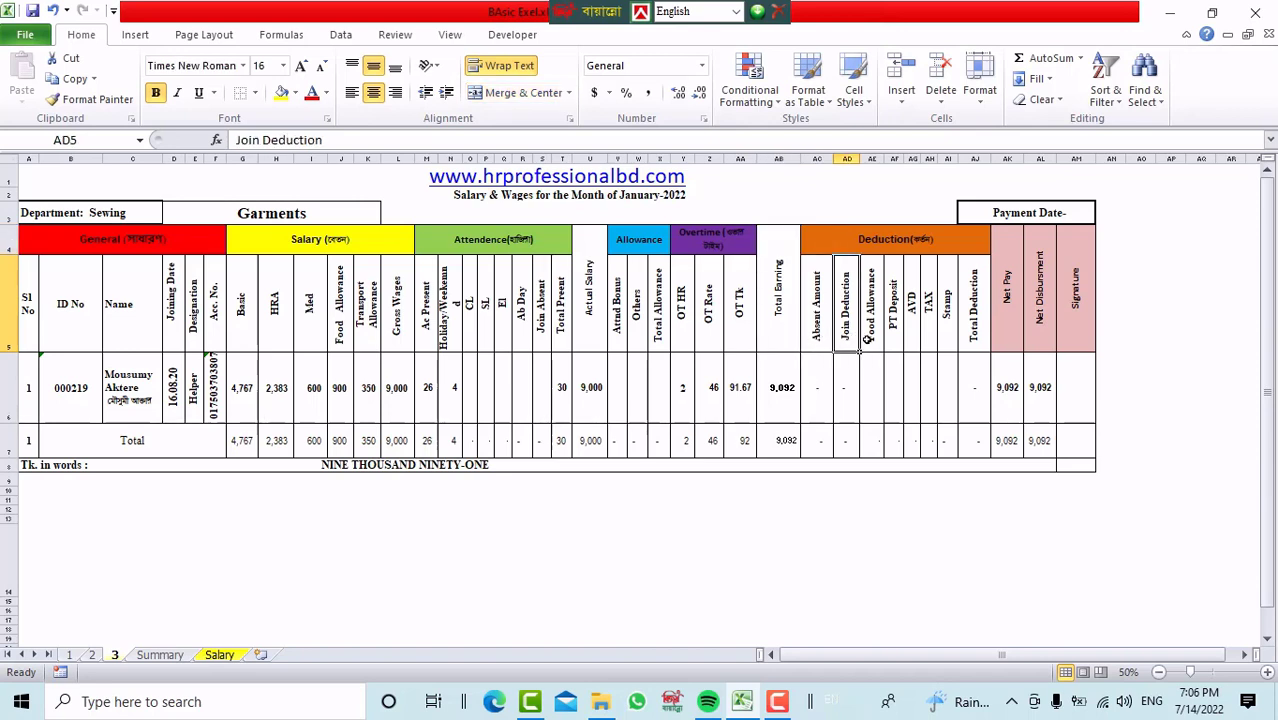
click(872, 340)
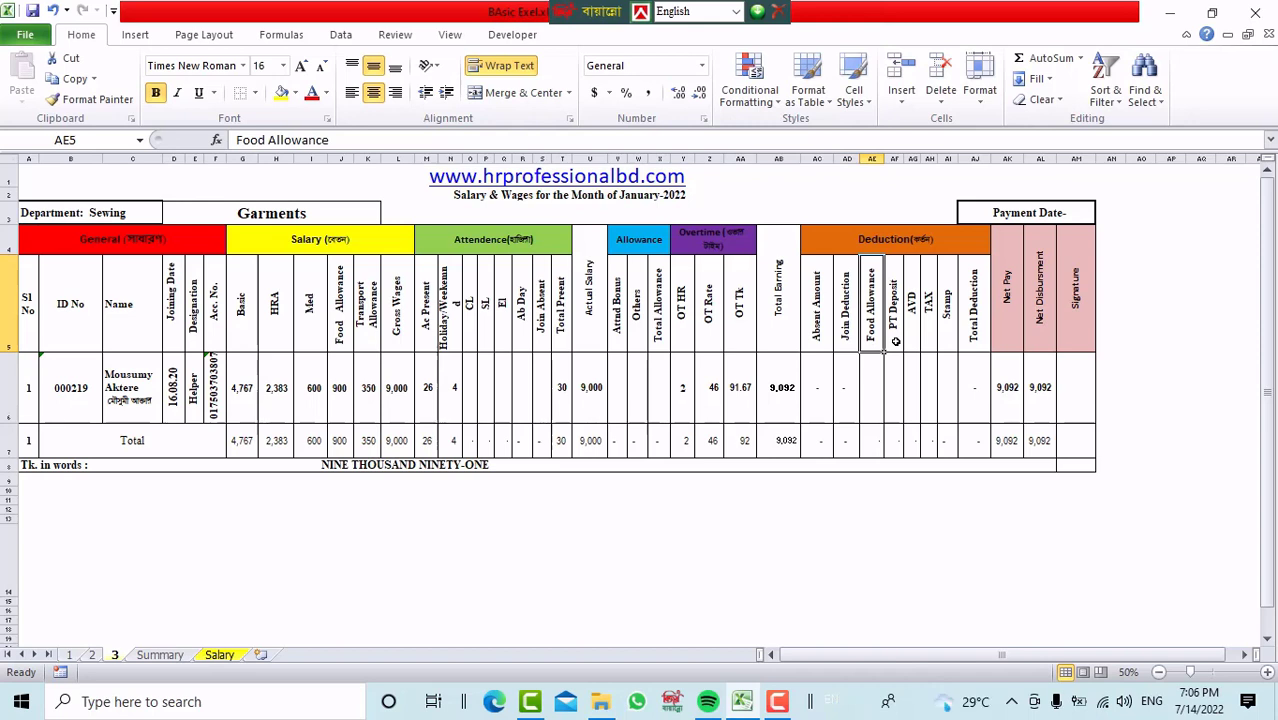
click(896, 341)
click(912, 341)
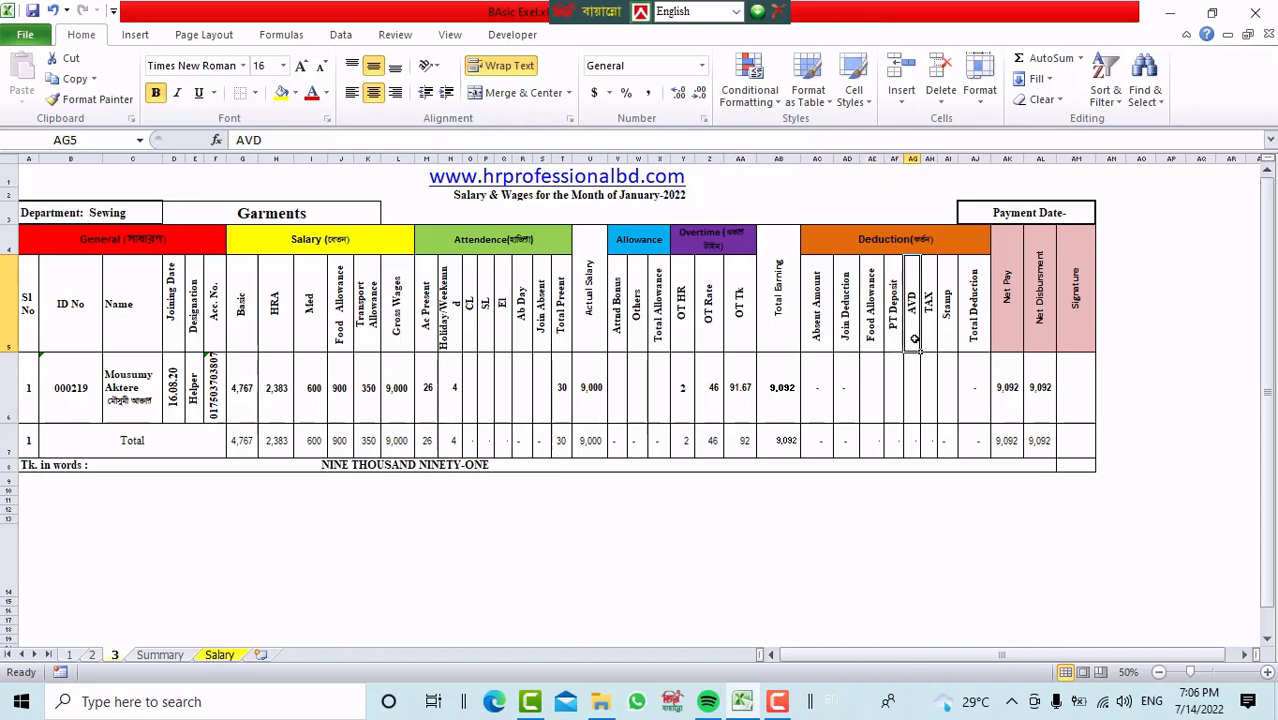
click(929, 340)
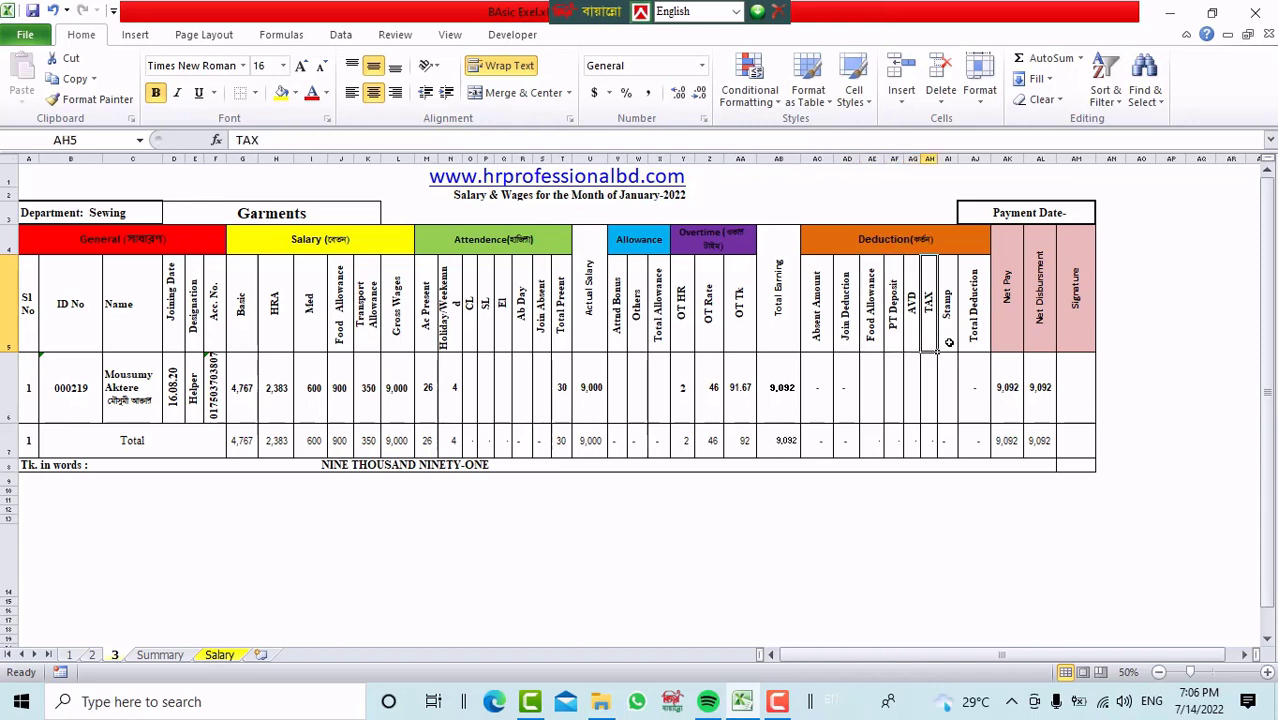
click(948, 342)
click(974, 338)
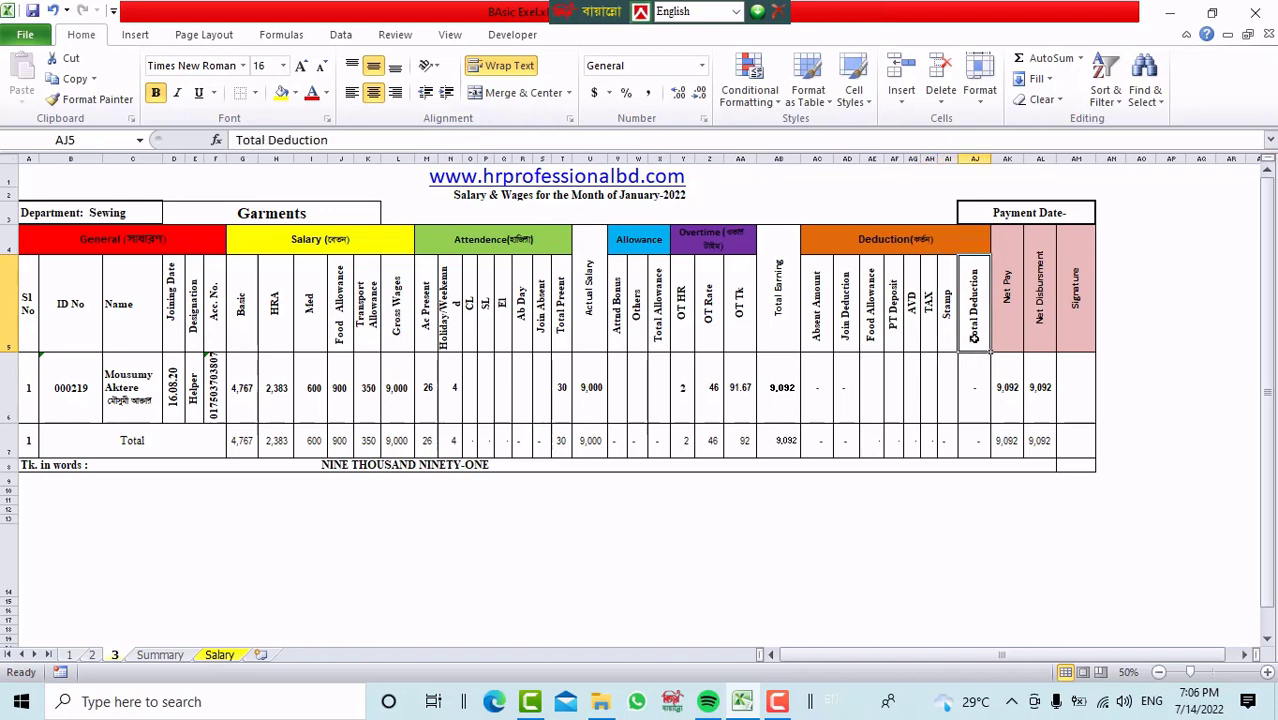
drag(949, 343, 812, 328)
click(989, 383)
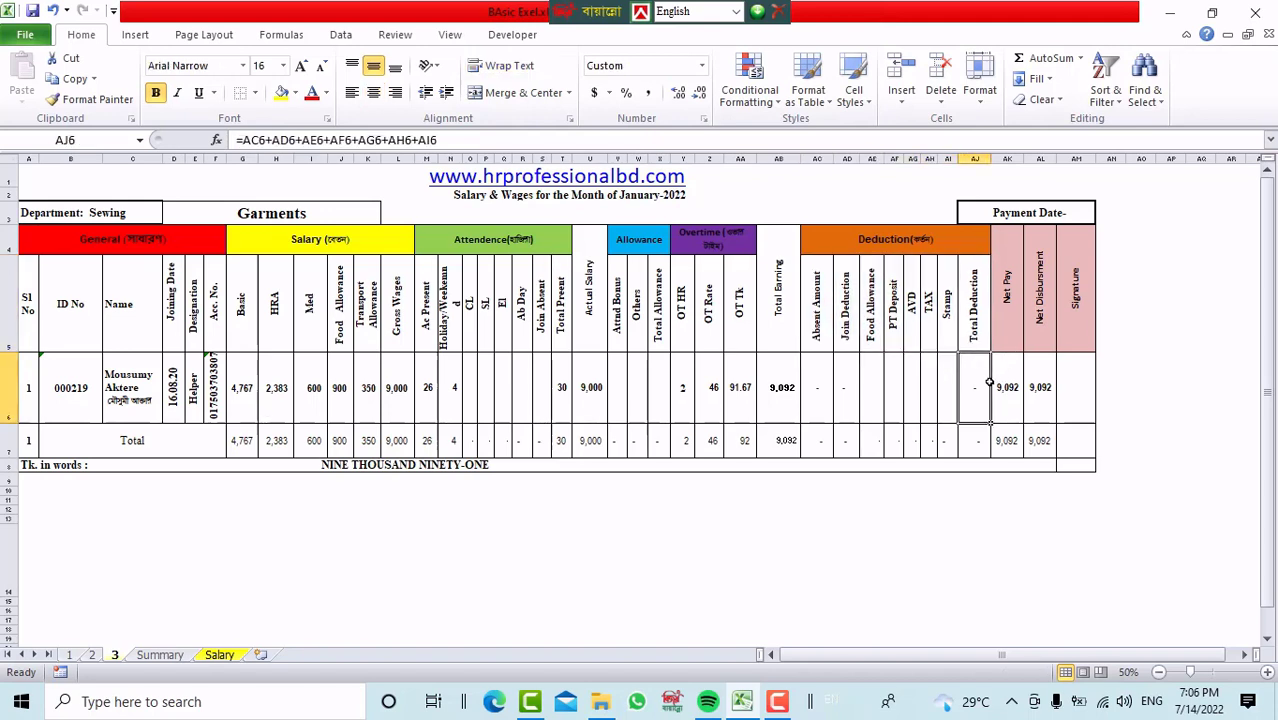
Examine the Net Pay, Net Disbursment and Signature headers, and select the whole header block A4:AM5
click(1012, 318)
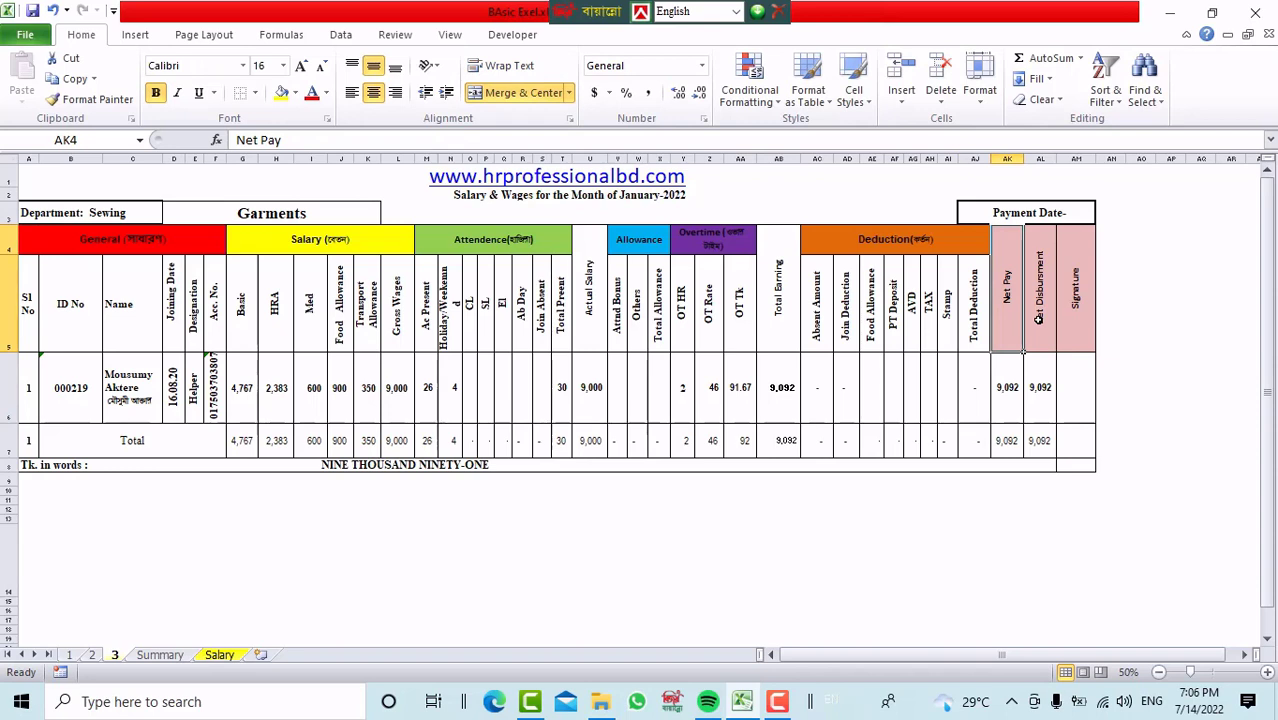
click(1038, 318)
click(1067, 320)
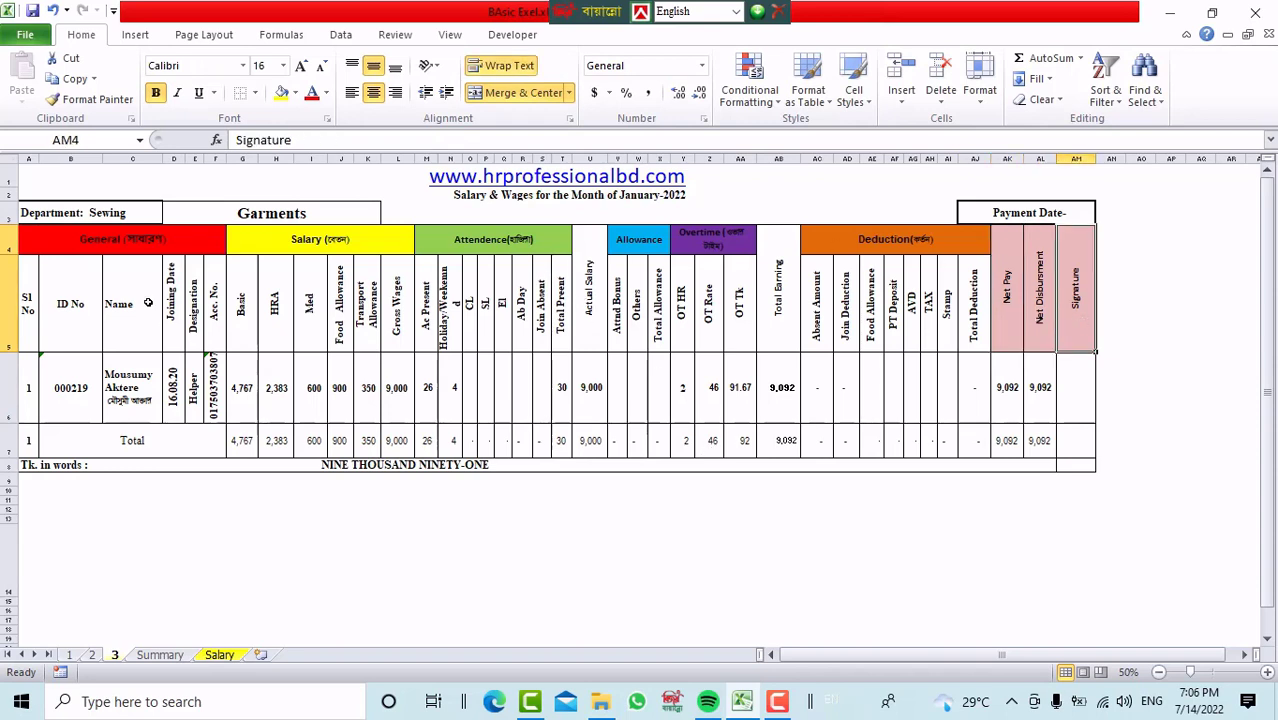
drag(56, 258, 1069, 336)
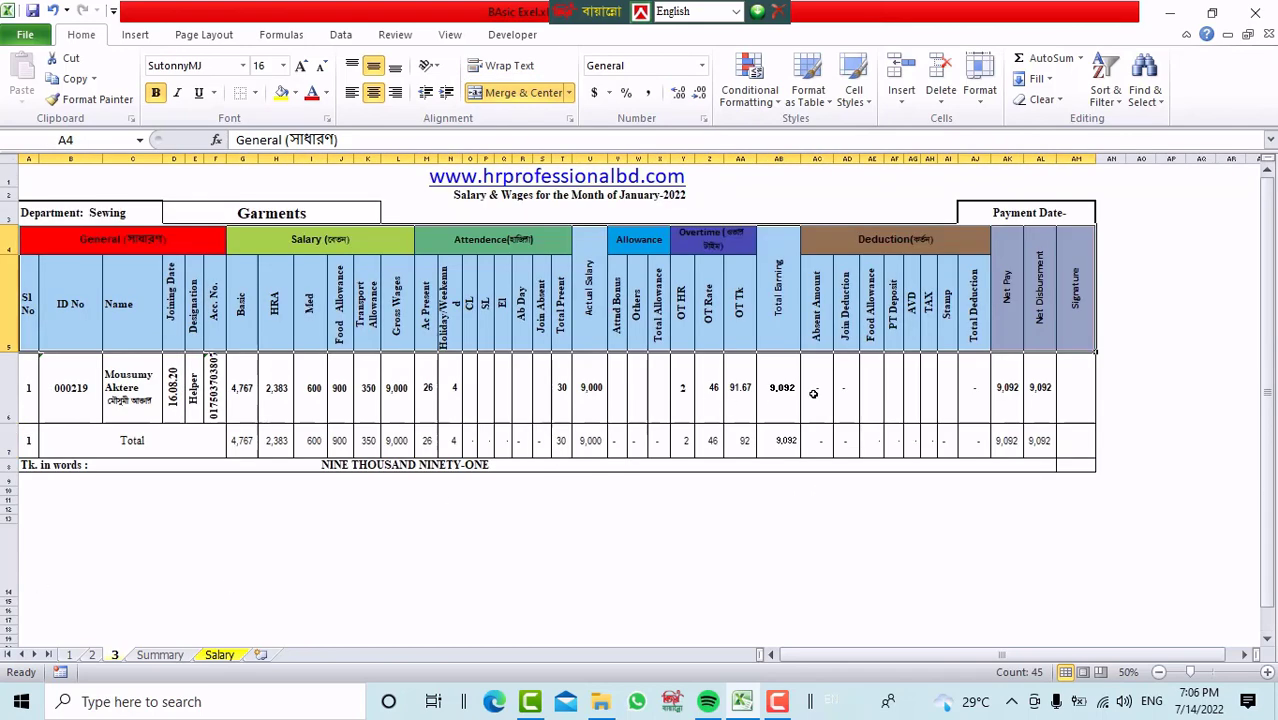
click(97, 531)
scroll(45, 567, down, 12)
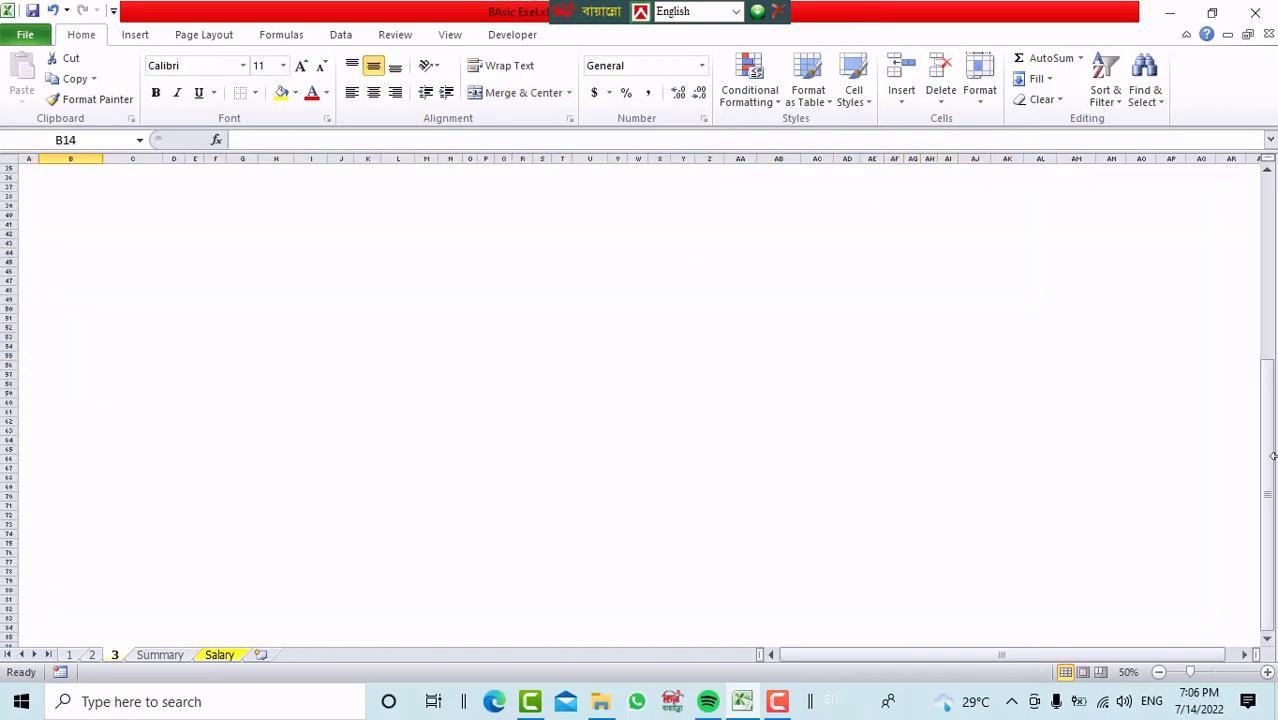
scroll(1270, 521, up, 12)
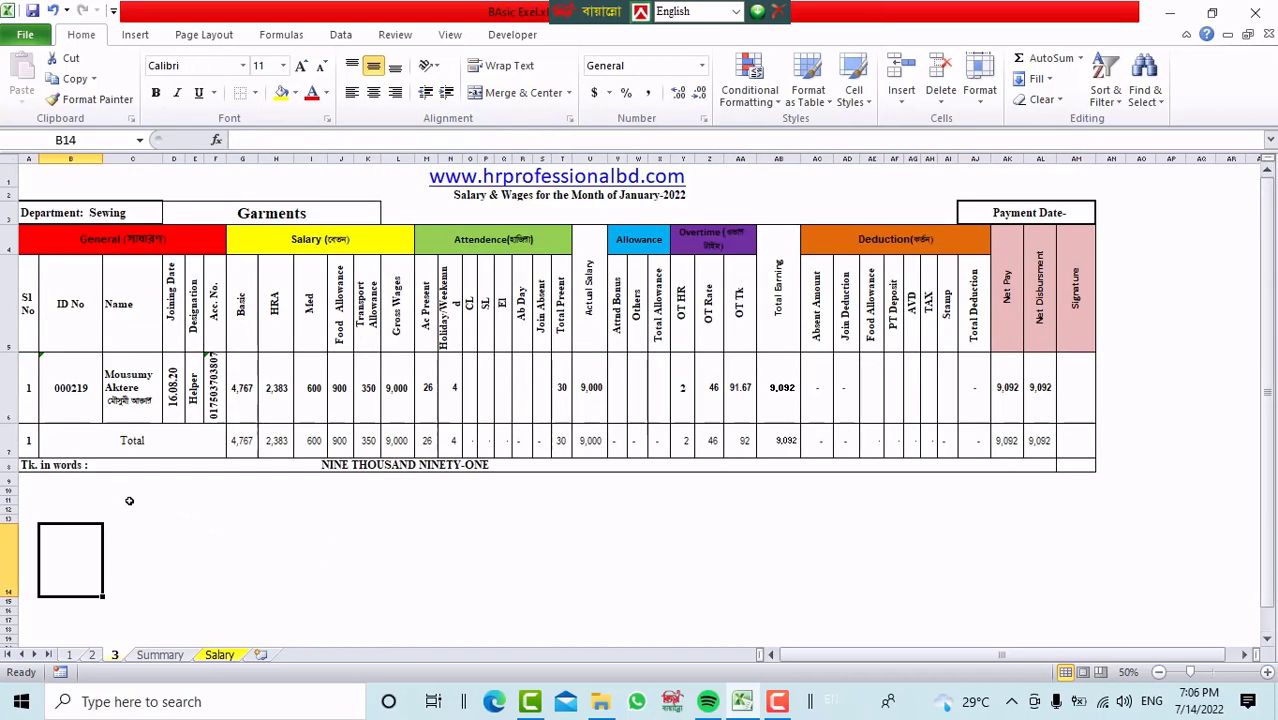
click(28, 560)
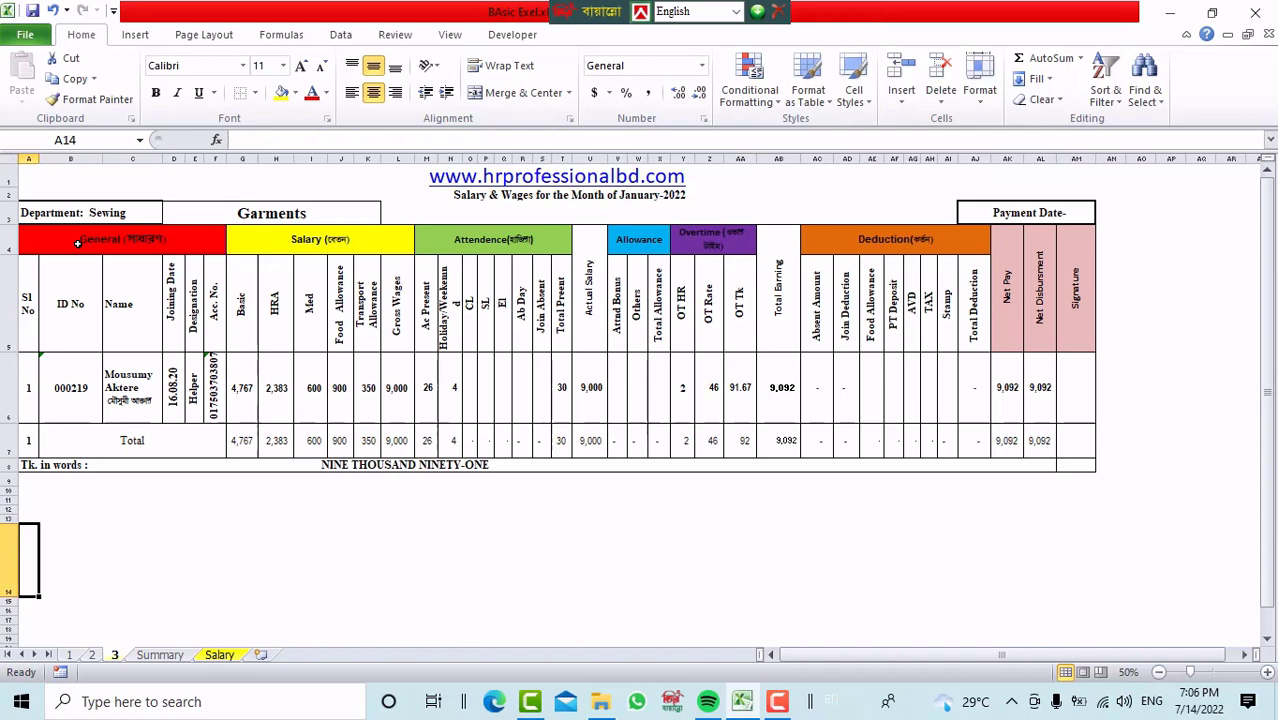
click(48, 236)
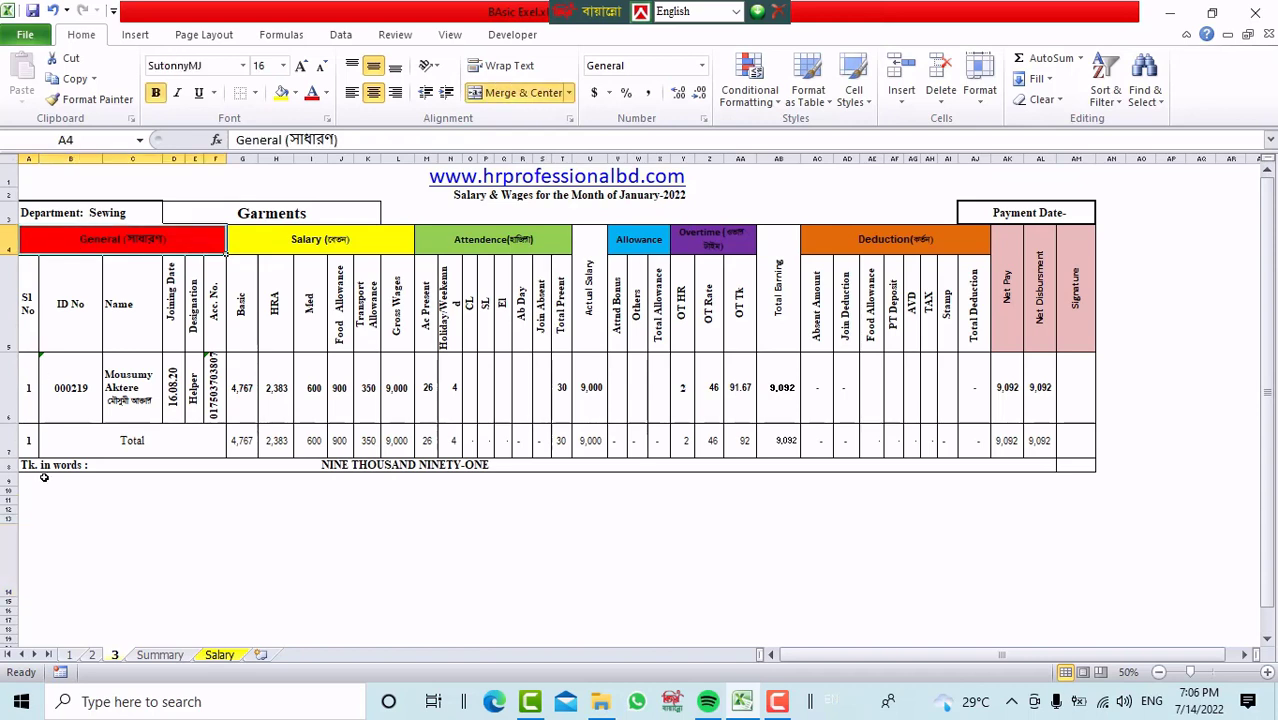
Examine the sub-headers under the General heading, from Sl No to Acc. No
click(27, 311)
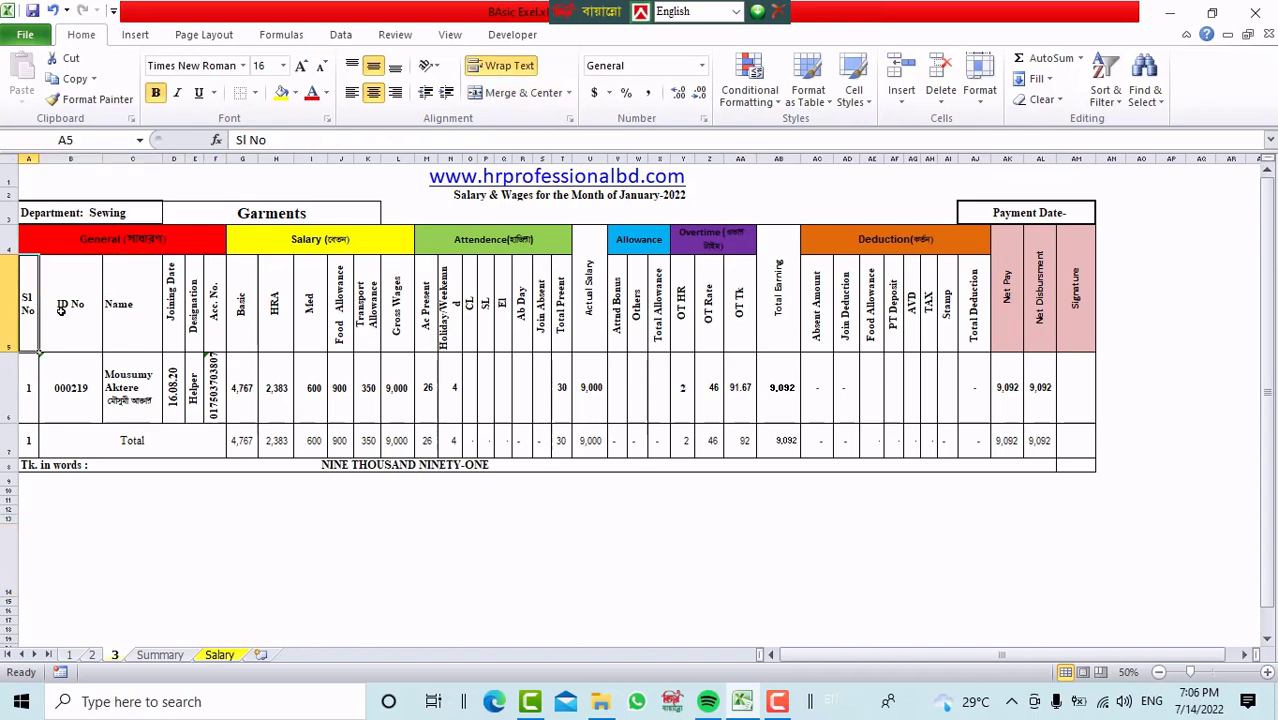
click(97, 309)
click(140, 305)
click(171, 309)
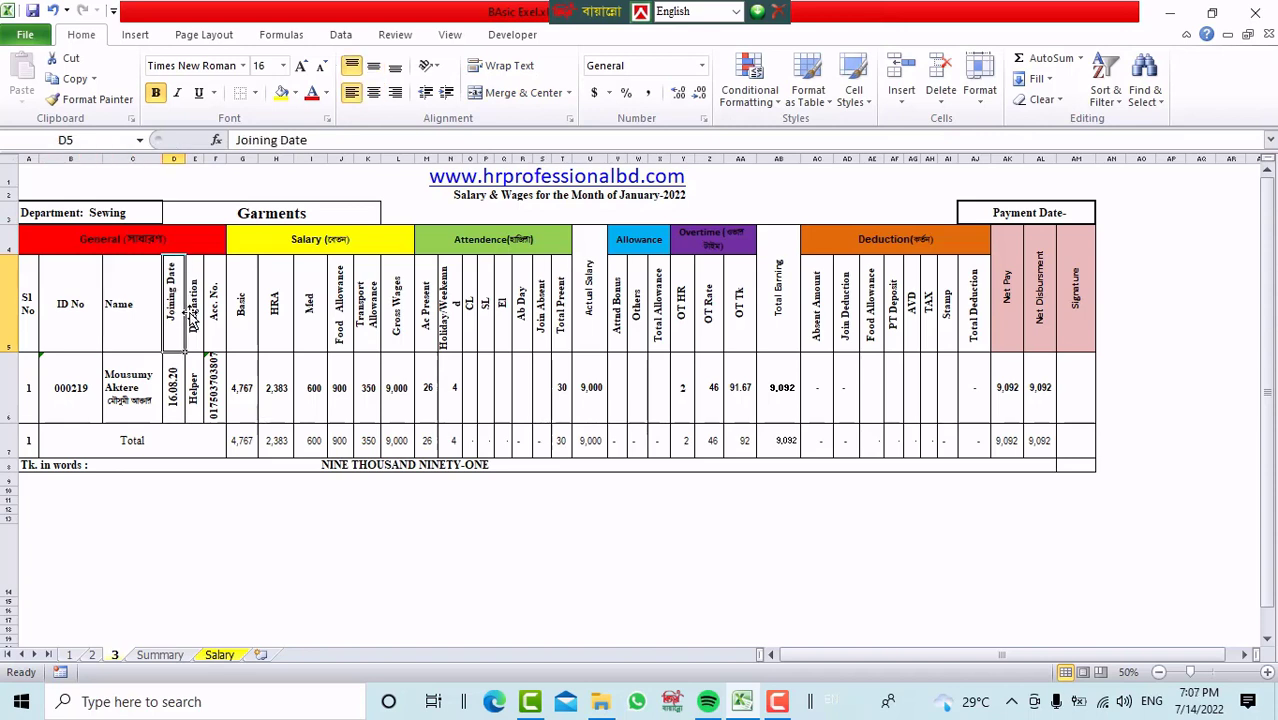
click(193, 312)
click(213, 313)
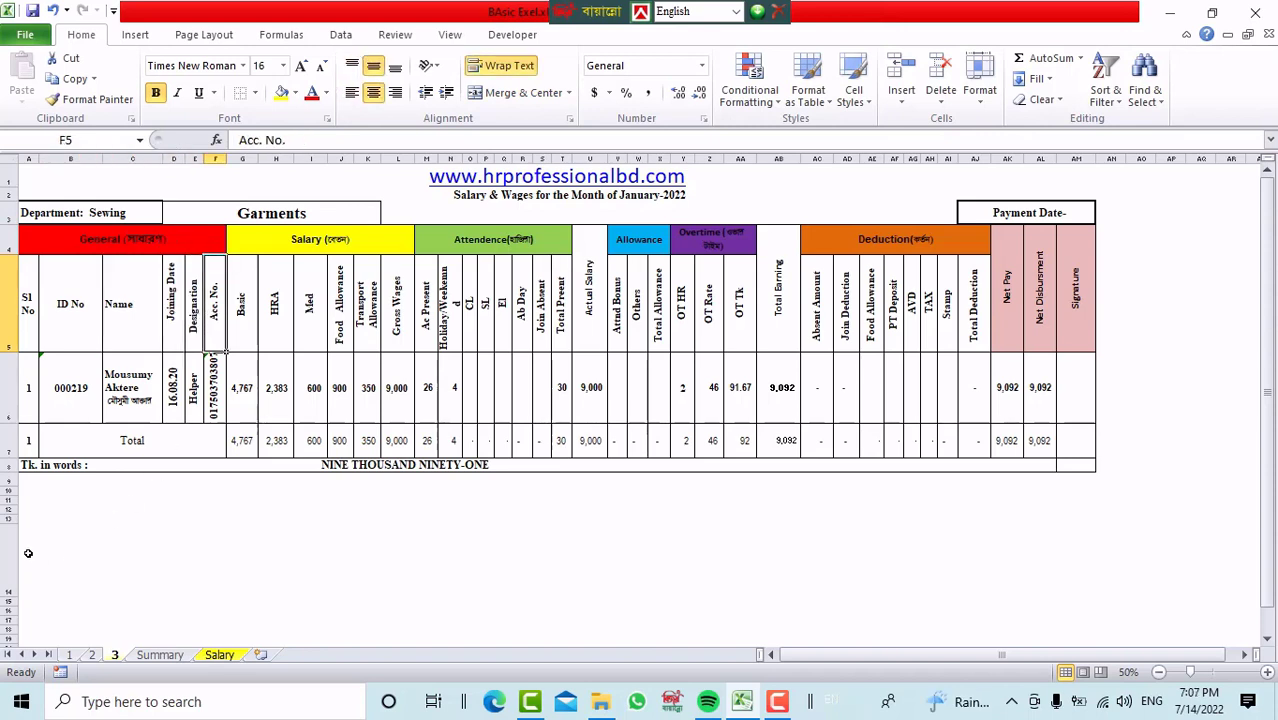
Merge and center A14:F14 and copy the red General heading from row 4 into it
drag(28, 552, 214, 528)
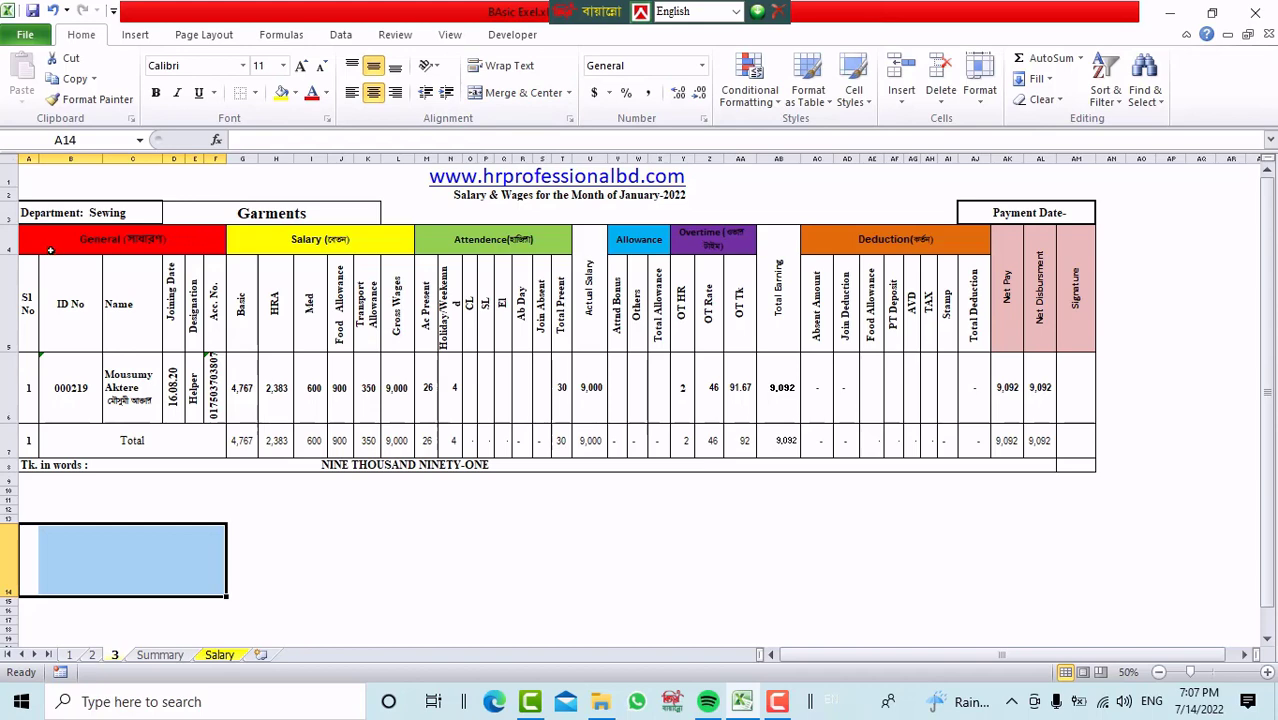
click(537, 97)
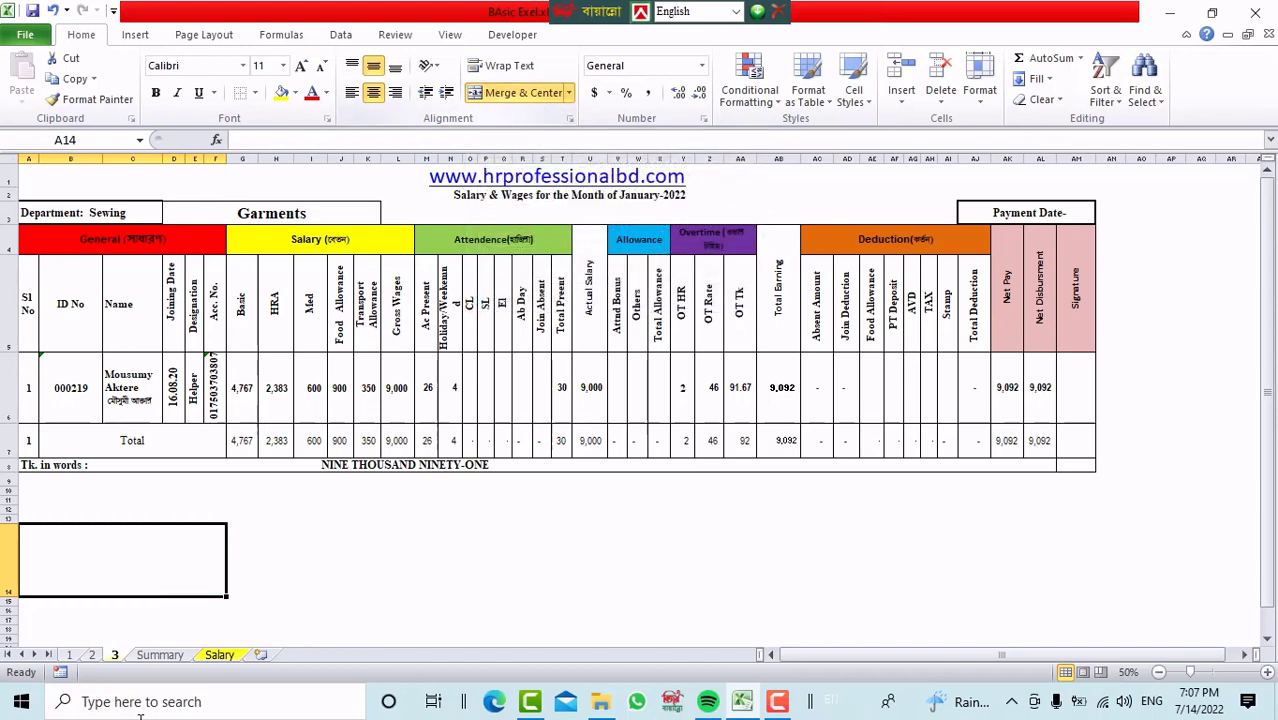
click(153, 240)
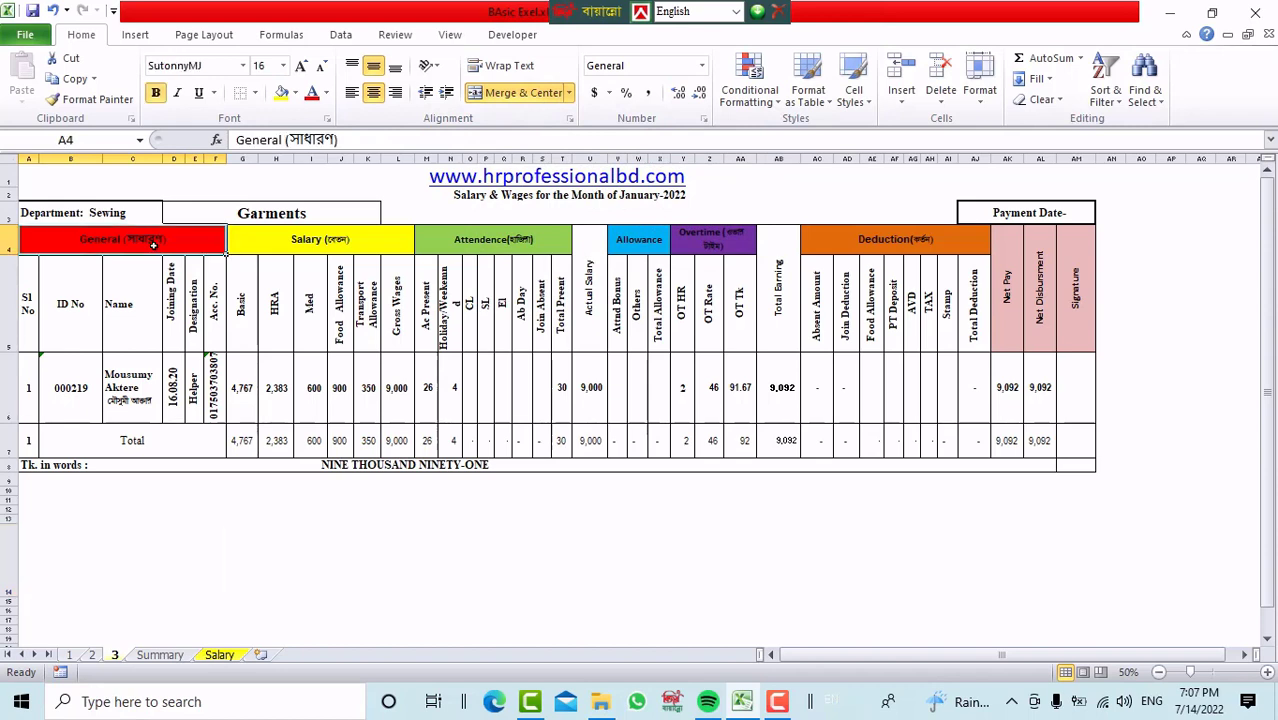
key(ctrl+c)
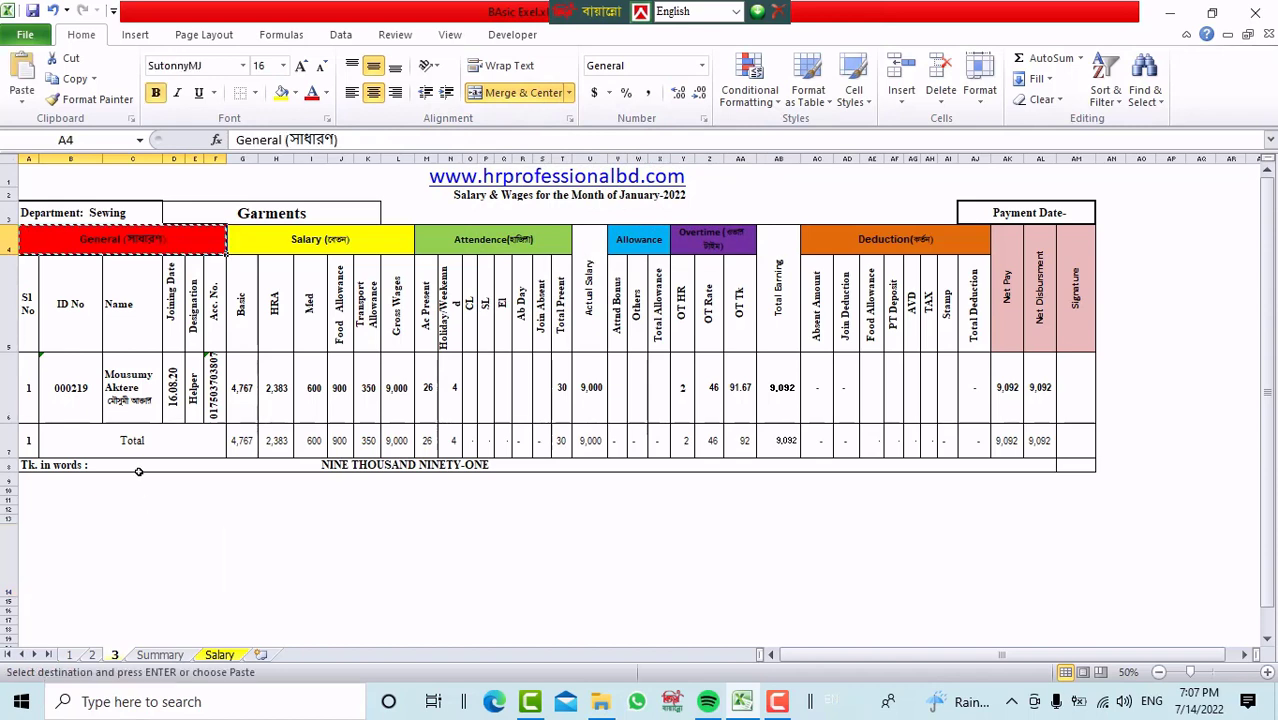
click(115, 541)
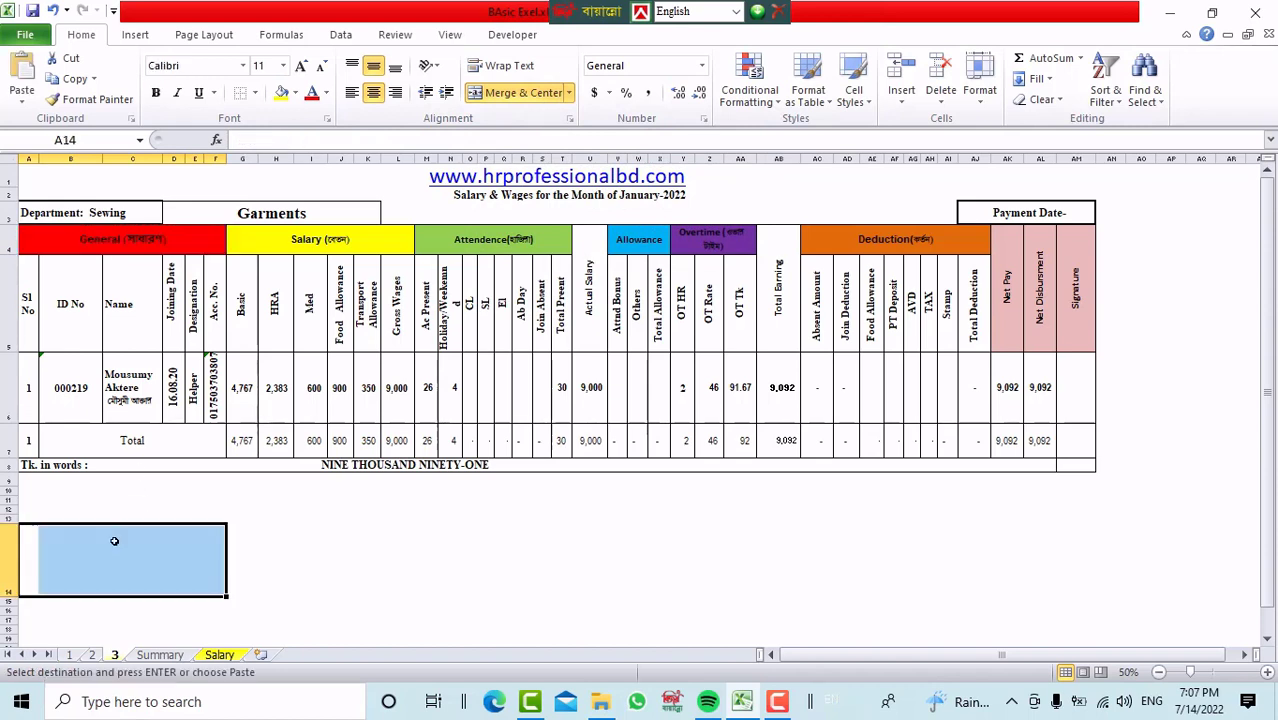
key(ctrl+v)
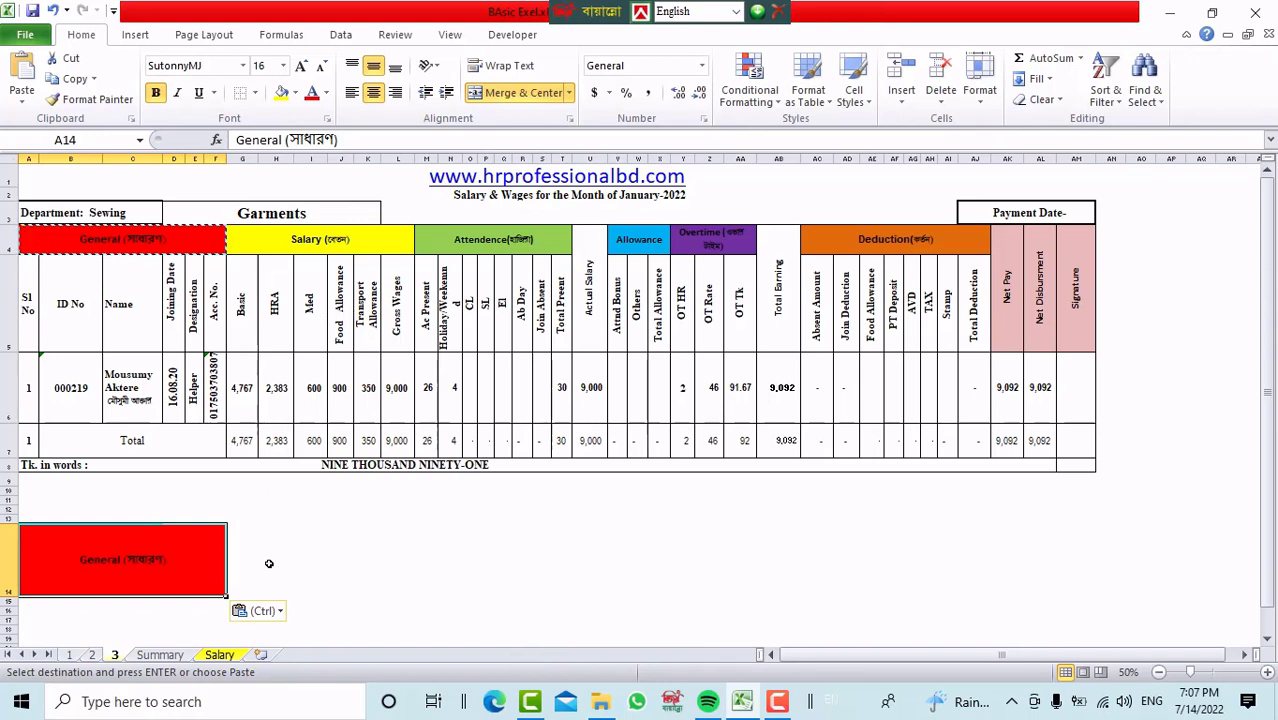
Merge and center G14:L14 and copy the yellow Salary heading from row 4 into it
drag(233, 554, 414, 559)
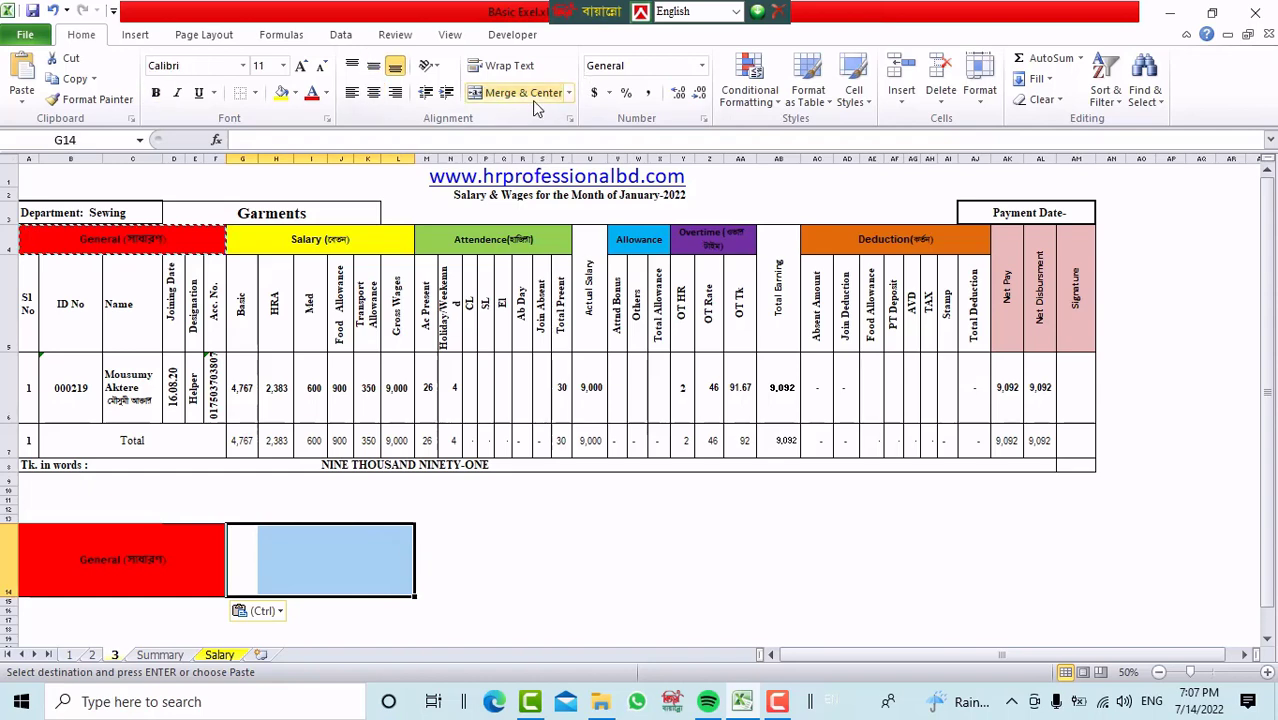
click(534, 100)
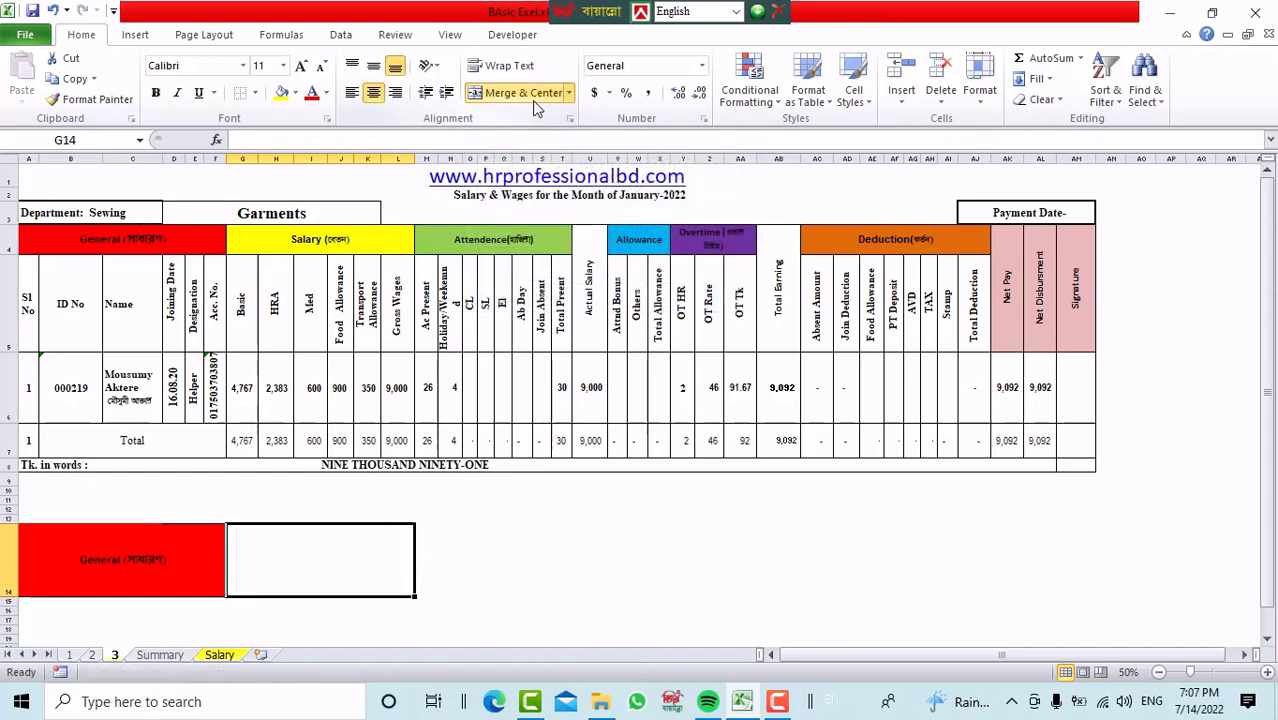
click(365, 247)
key(ctrl+c)
click(257, 559)
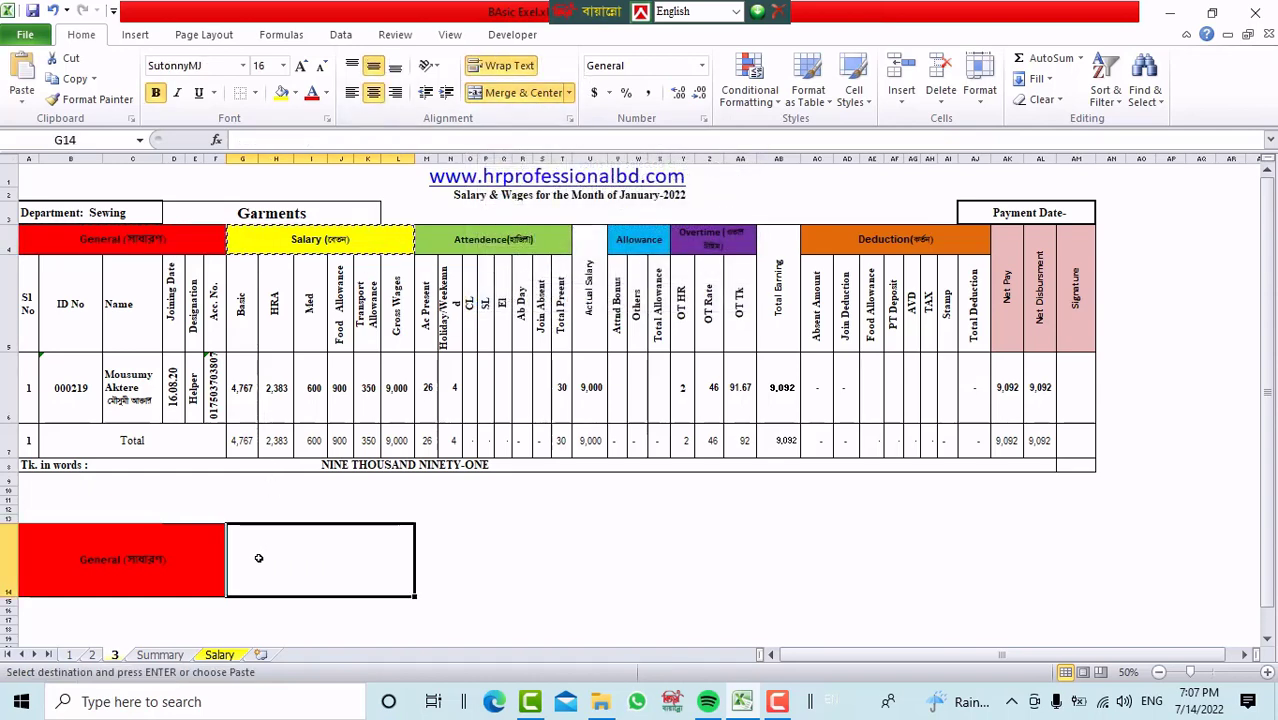
key(ctrl+v)
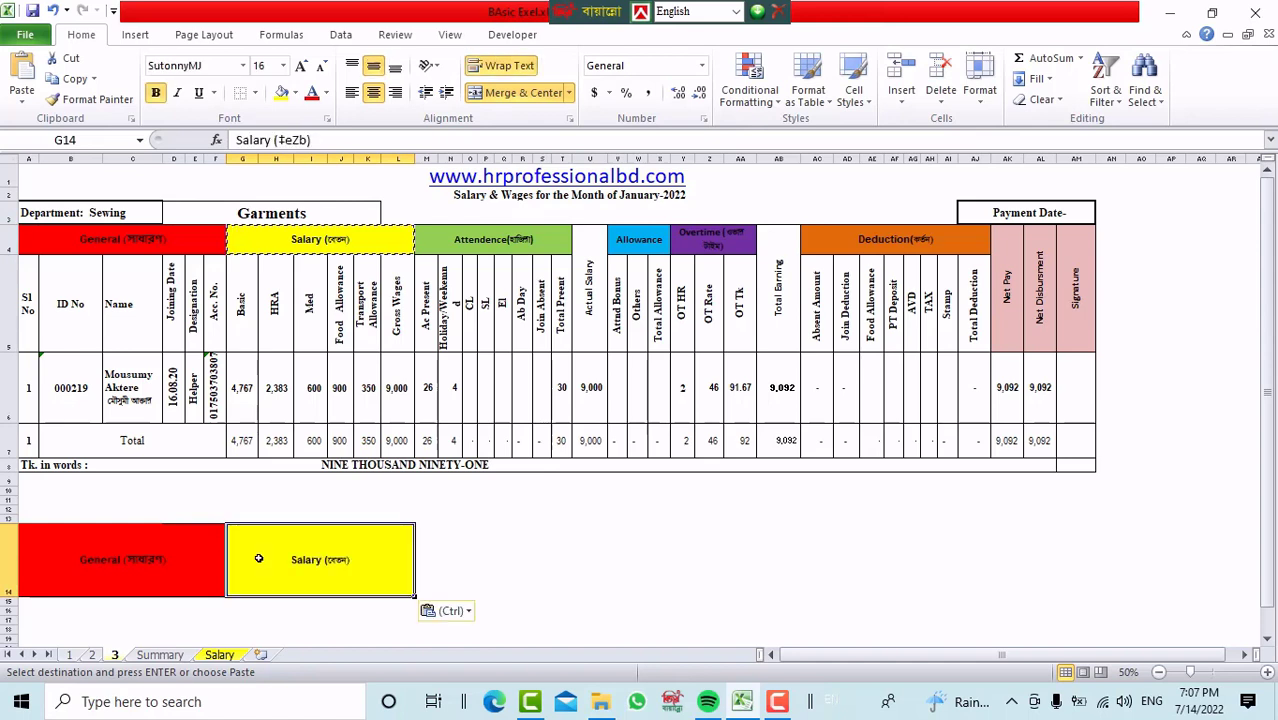
Merge and center M14:T14 and copy the green Attendence heading from row 4 into it
click(424, 550)
drag(424, 550, 470, 550)
drag(420, 350, 560, 347)
drag(430, 555, 567, 553)
click(507, 101)
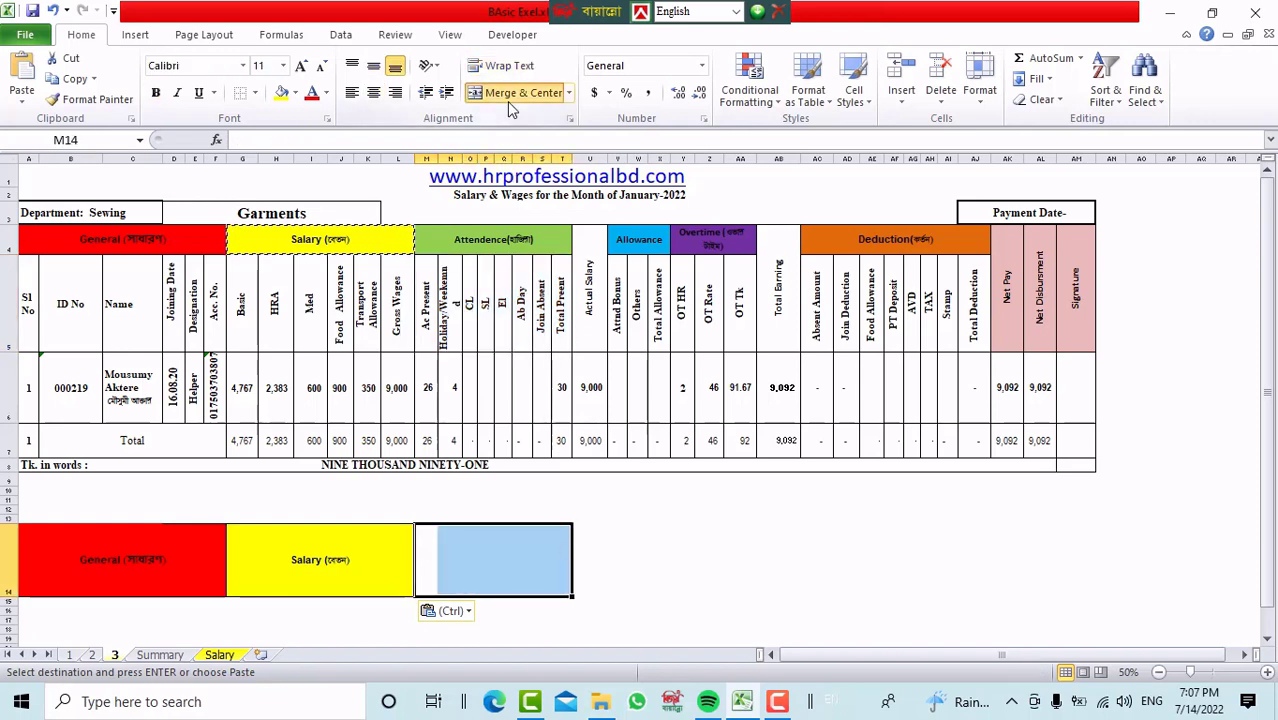
click(480, 245)
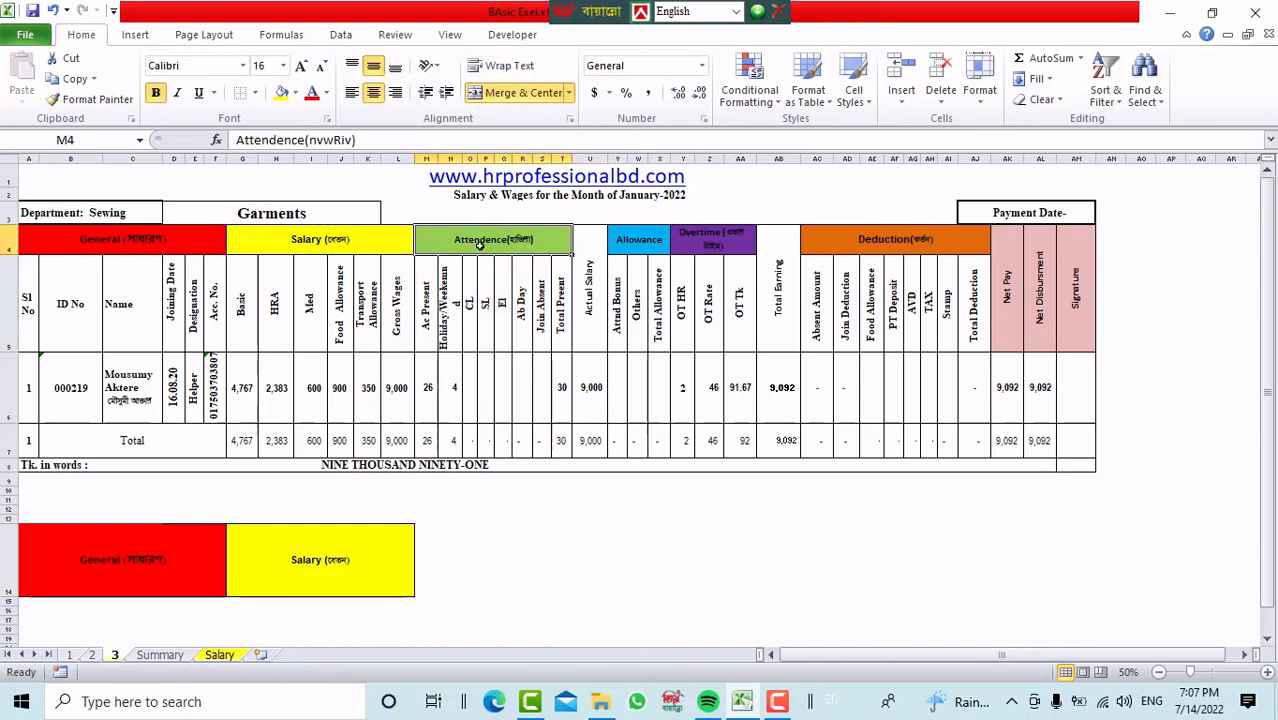
key(ctrl+c)
click(432, 543)
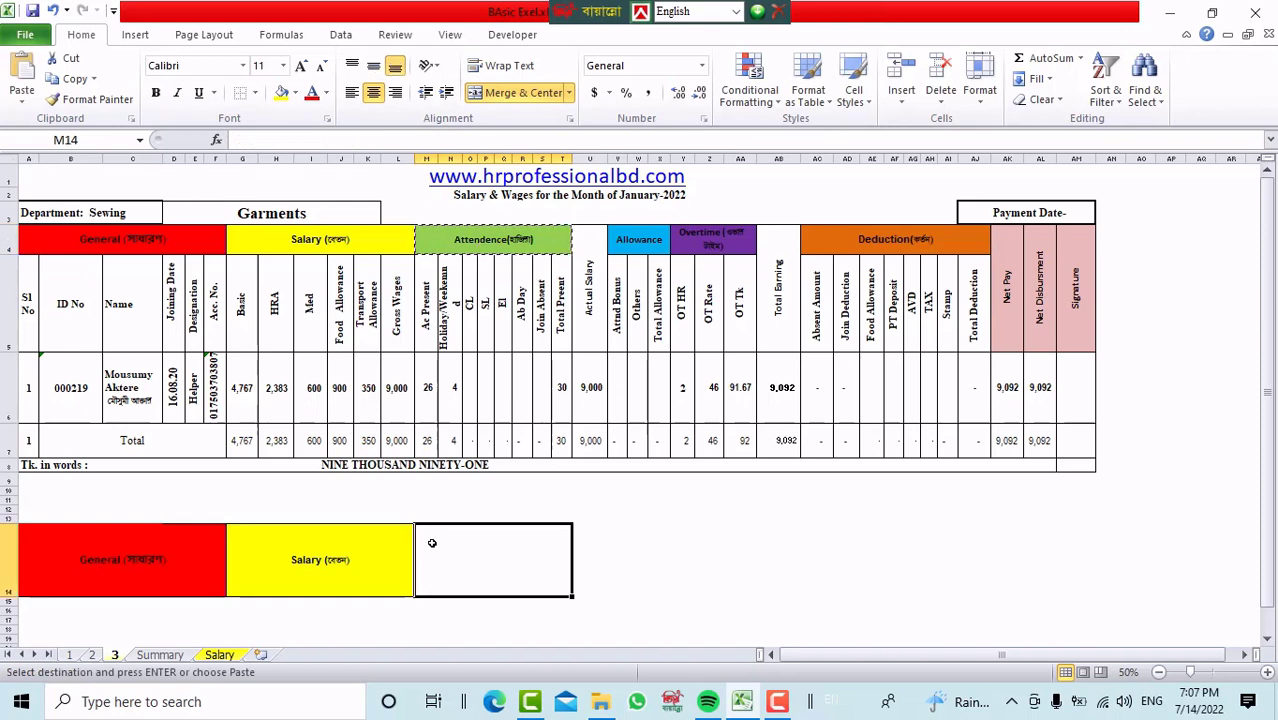
key(ctrl+v)
Leave U14 empty, merge and center V14:X14, and copy the blue Allowance heading from row 4 into it
click(660, 535)
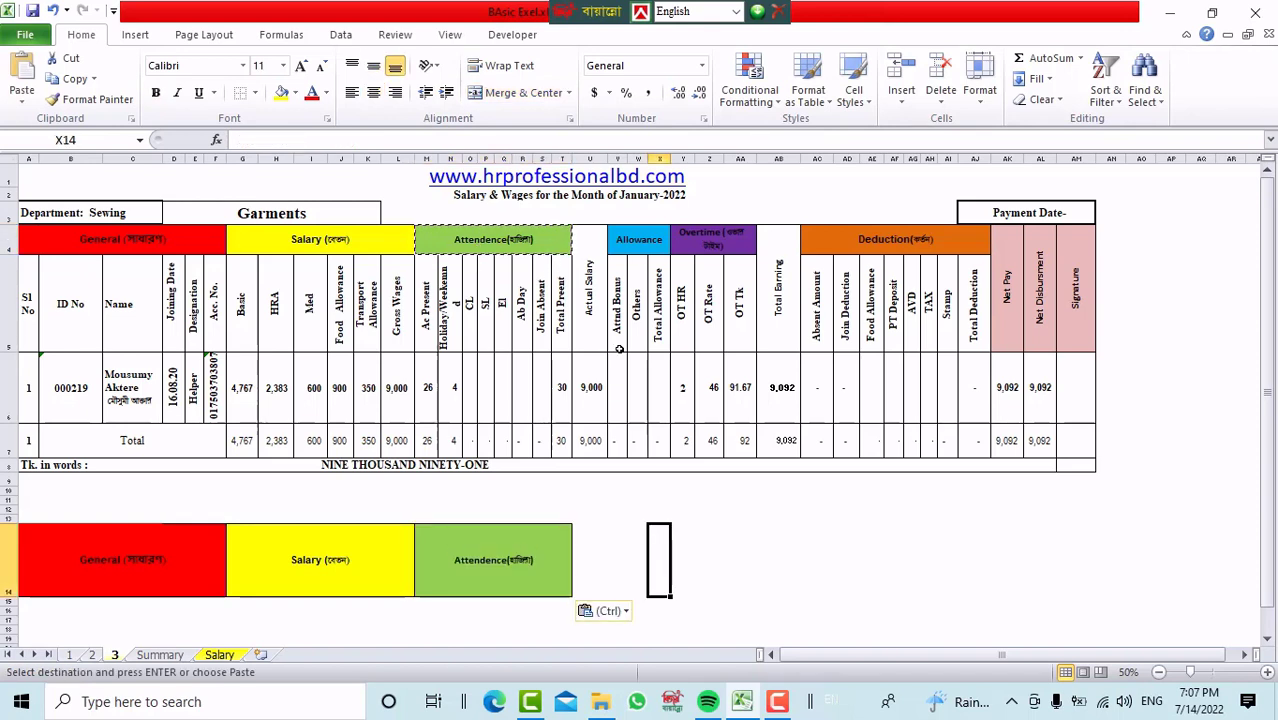
click(580, 556)
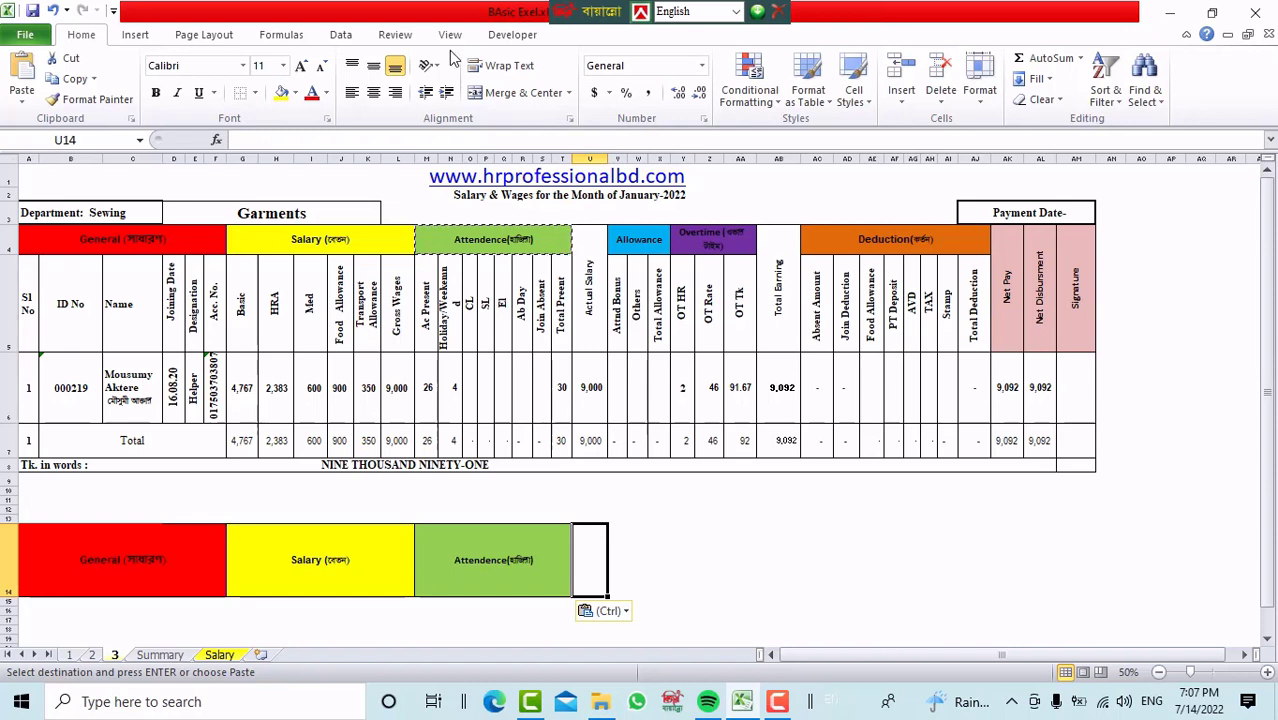
drag(616, 545, 664, 549)
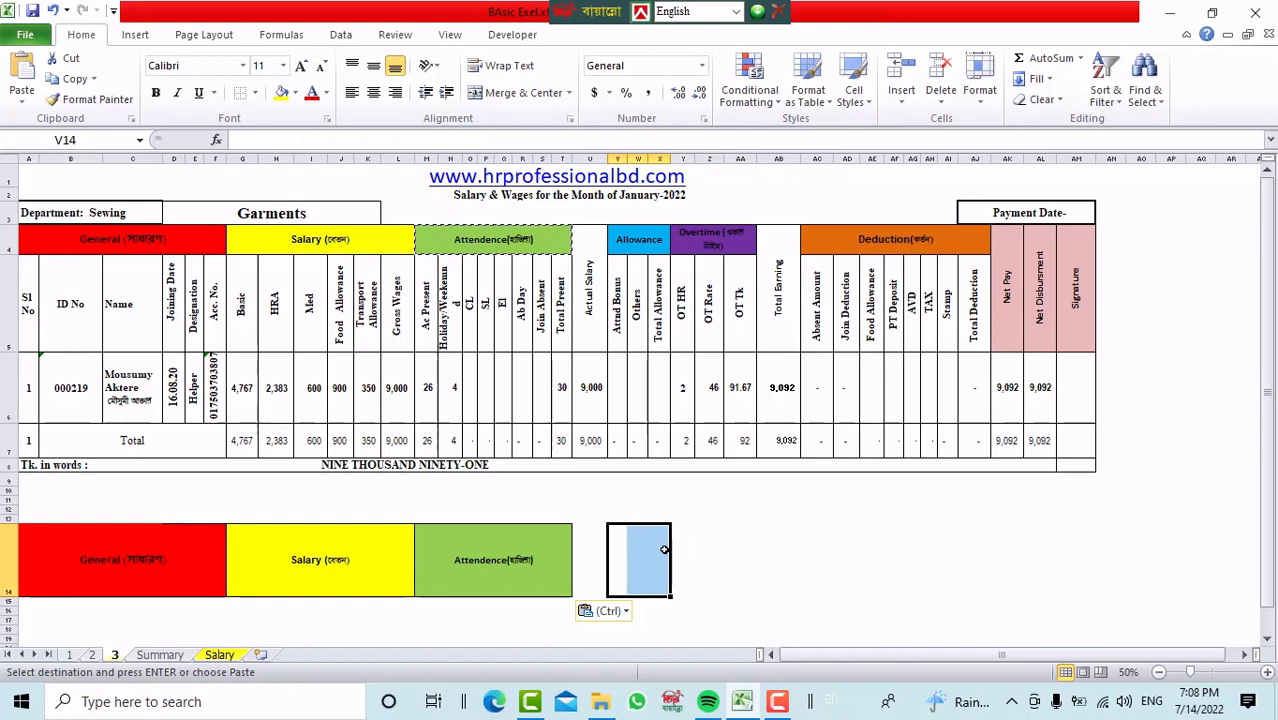
click(540, 94)
click(643, 247)
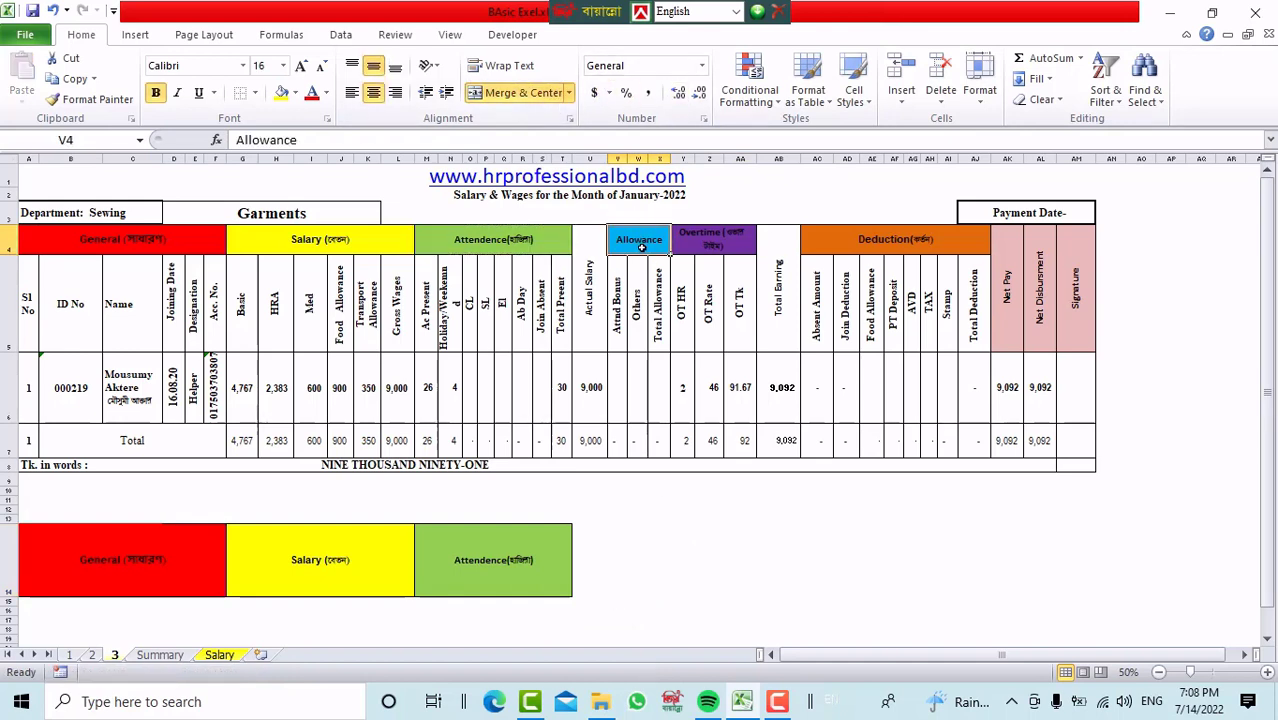
key(ctrl+c)
click(647, 549)
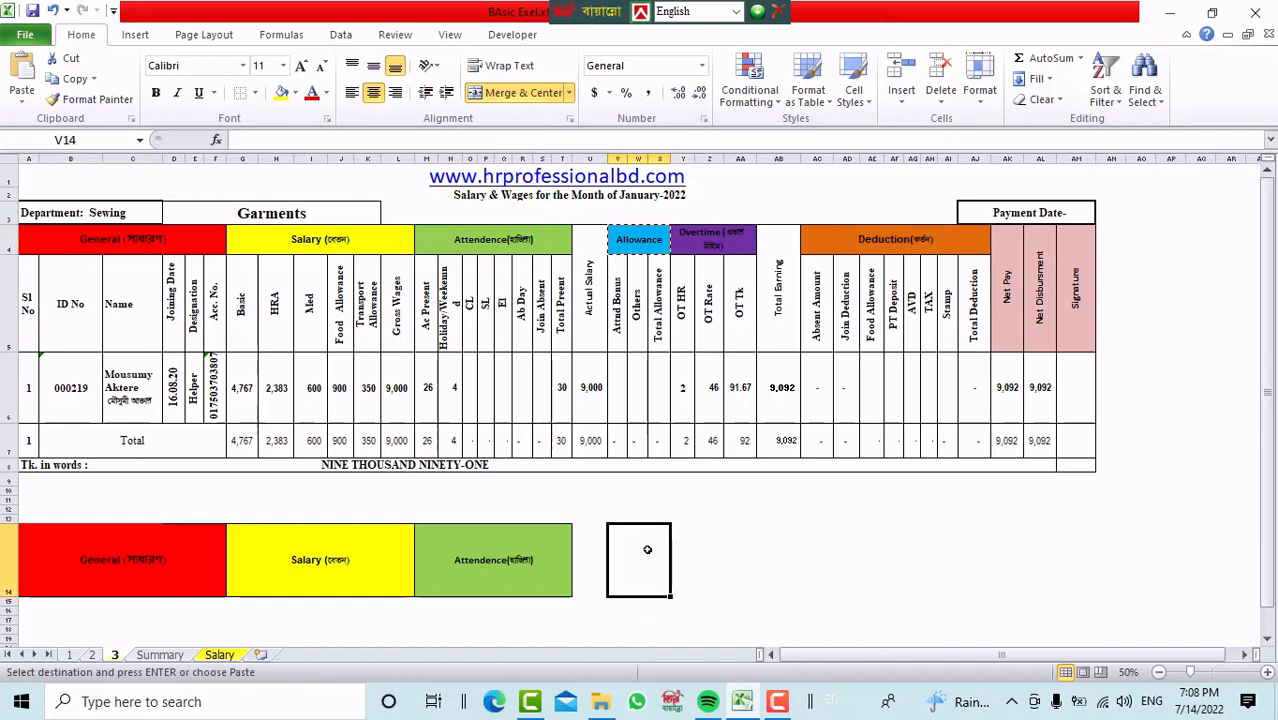
key(ctrl+v)
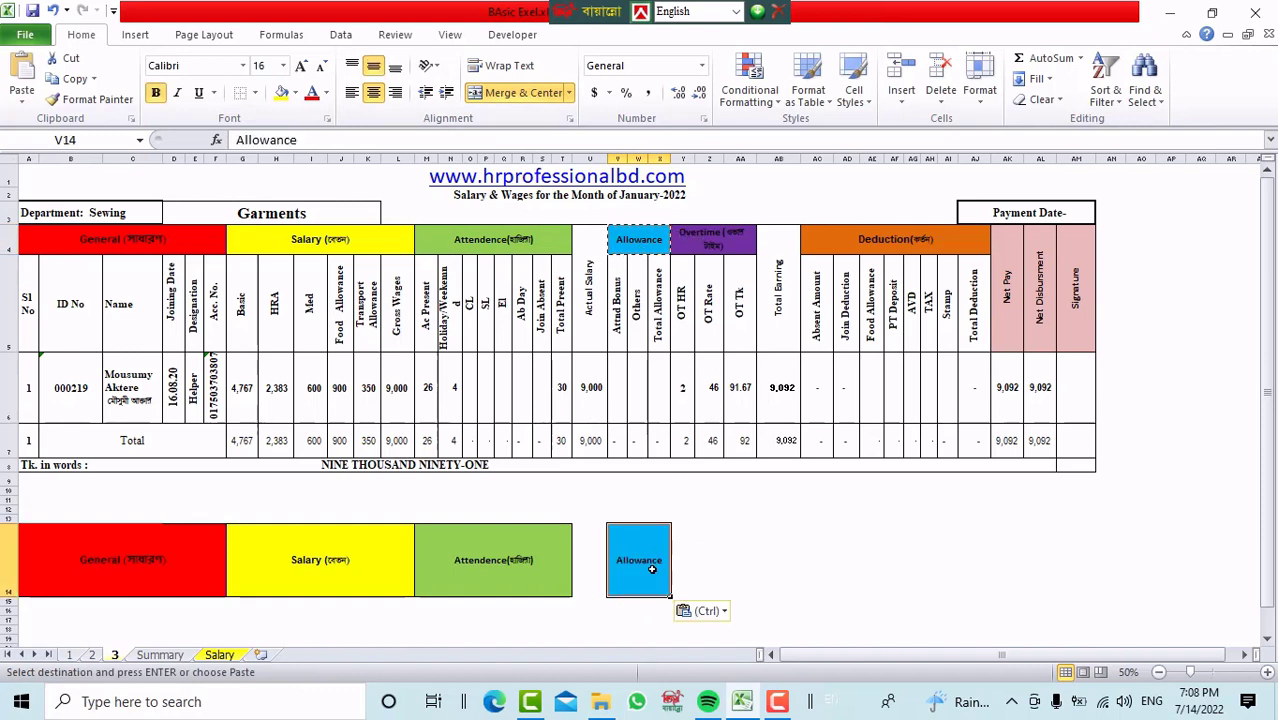
Merge and center Y14:AA14 and copy the purple Overtime heading from row 4 into it
drag(680, 560, 740, 560)
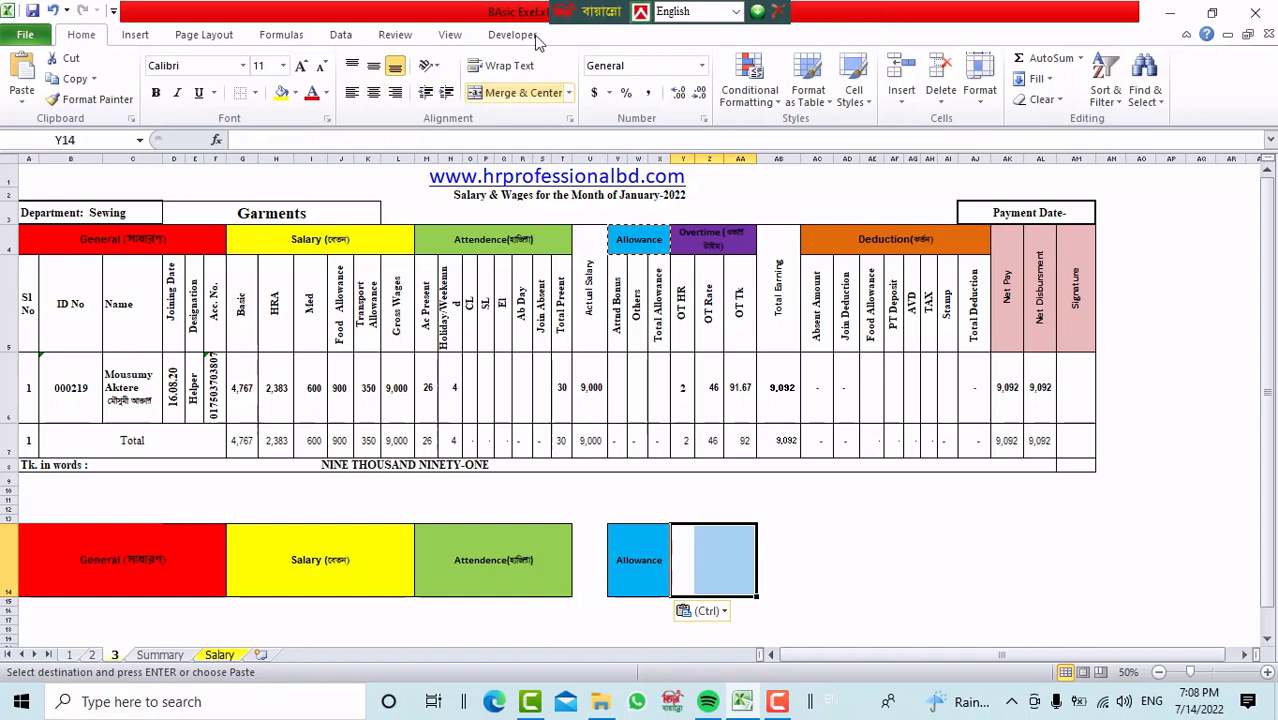
click(517, 92)
click(692, 251)
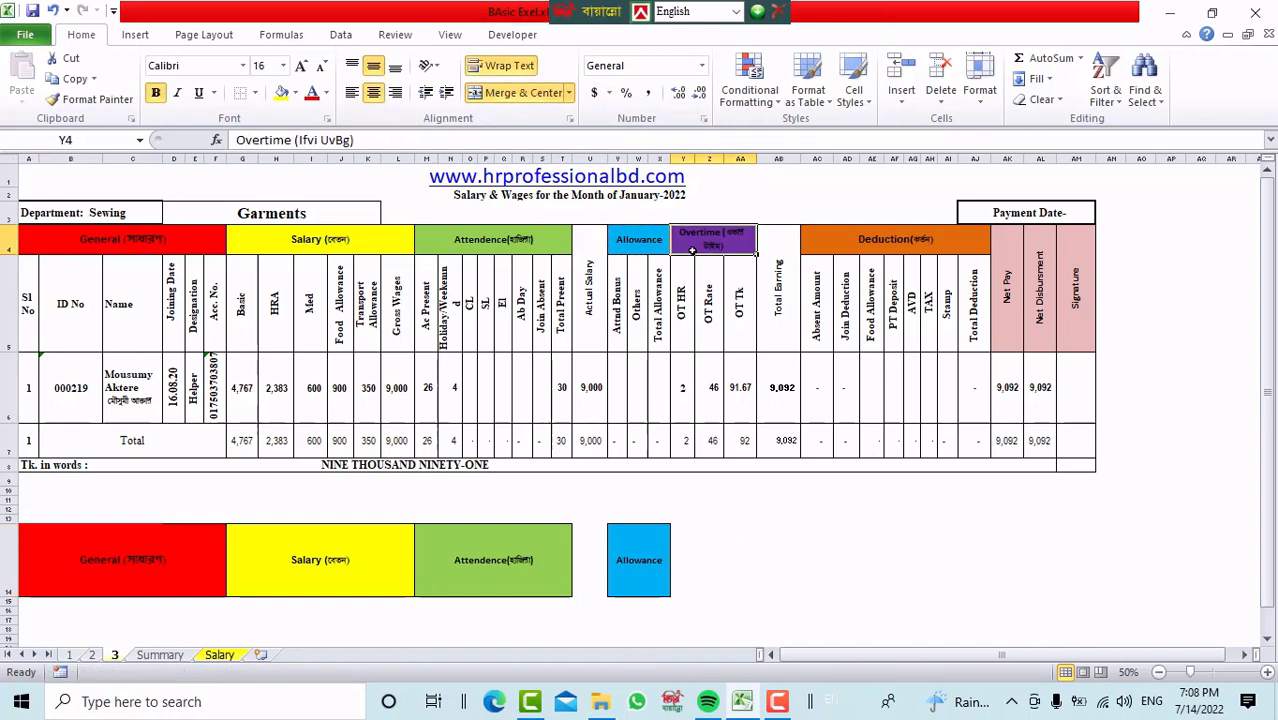
key(ctrl+c)
click(695, 542)
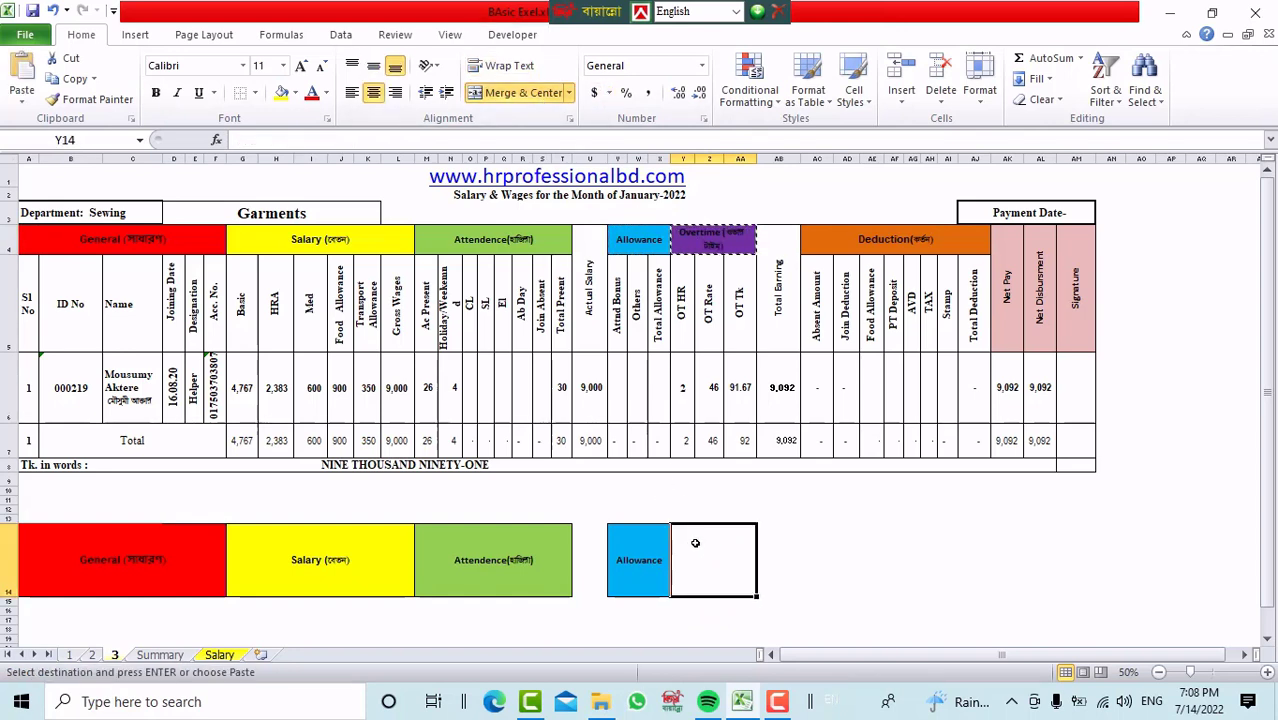
key(ctrl+v)
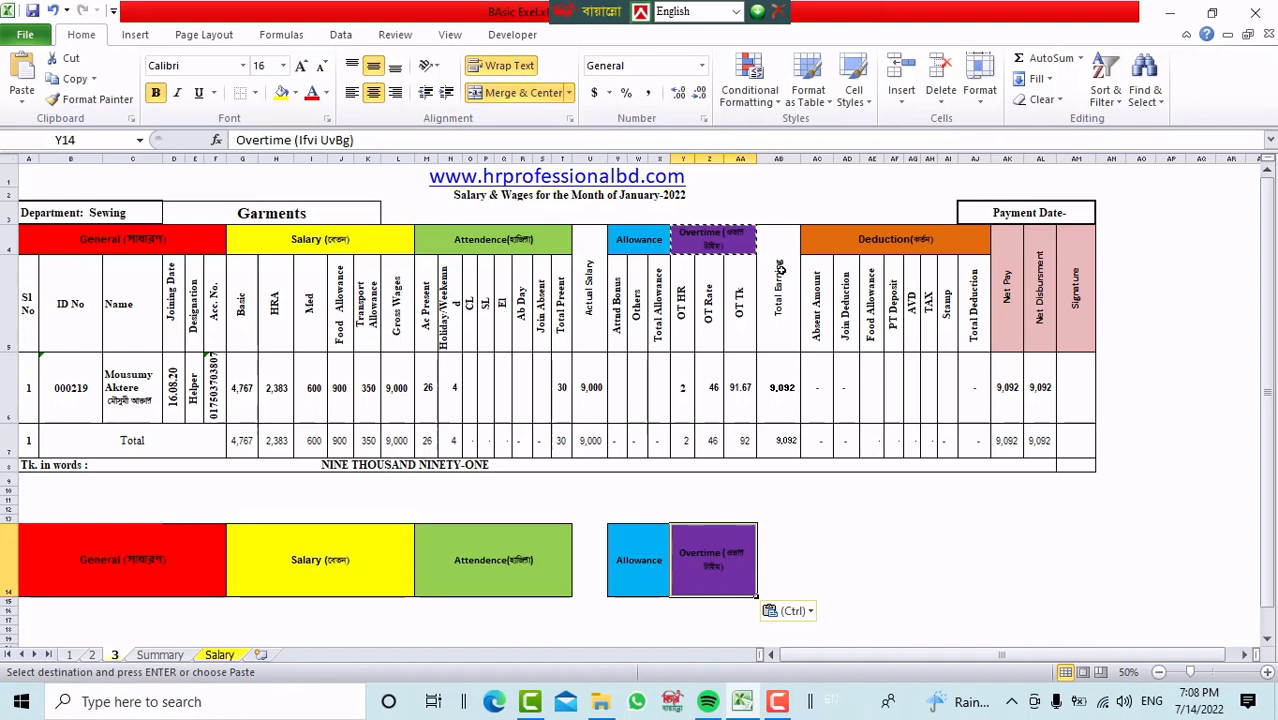
Leave AB14 empty, merge and center AC14:AJ14, and copy the orange Deduction heading from row 4 into it
click(770, 560)
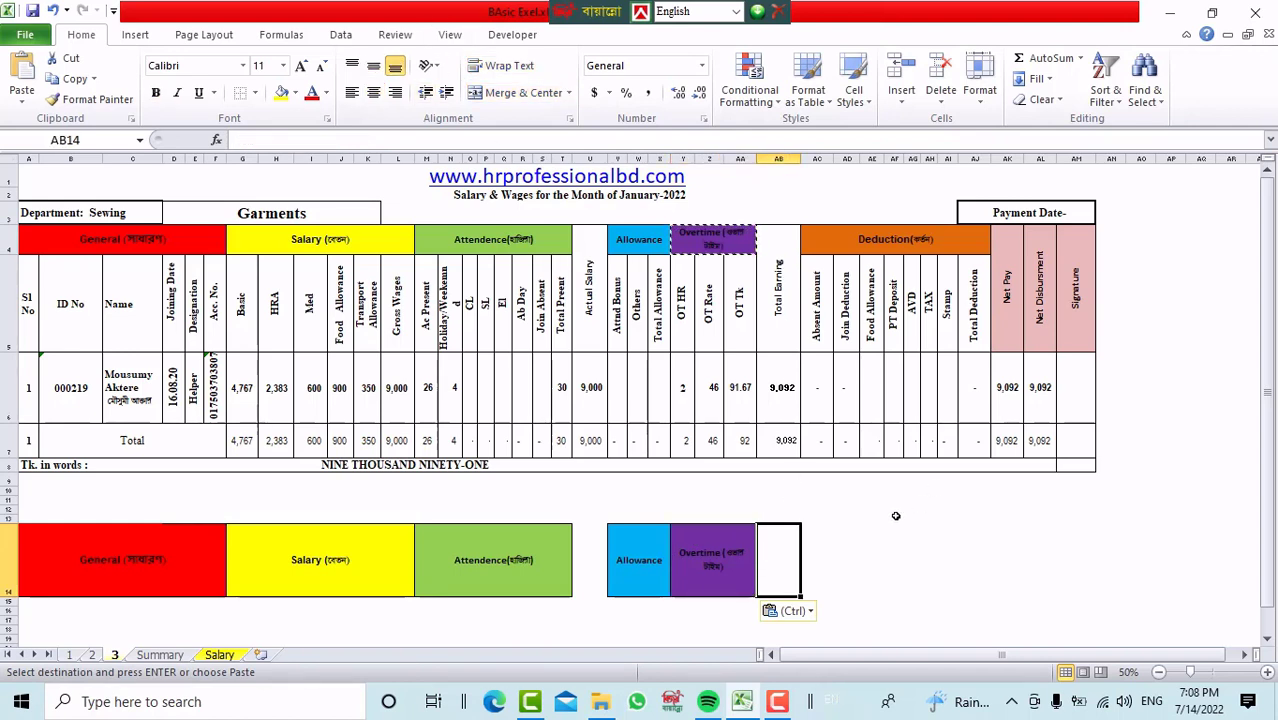
drag(815, 537, 983, 541)
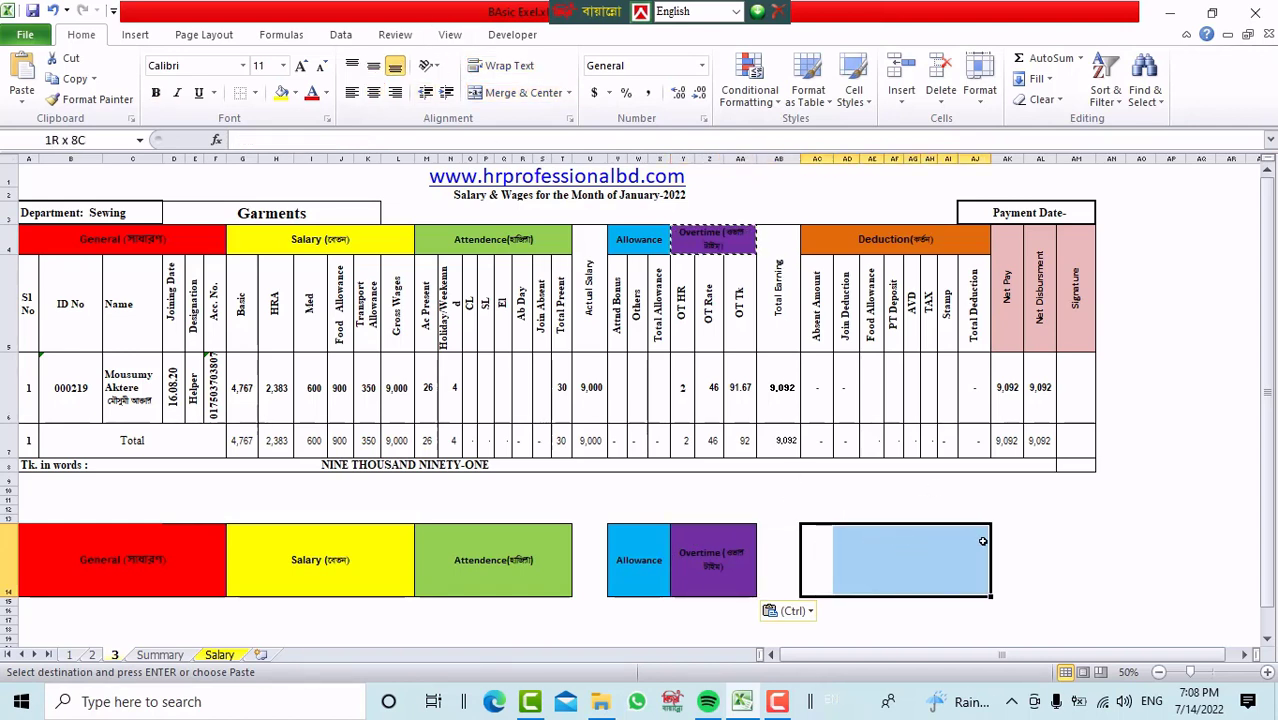
click(532, 96)
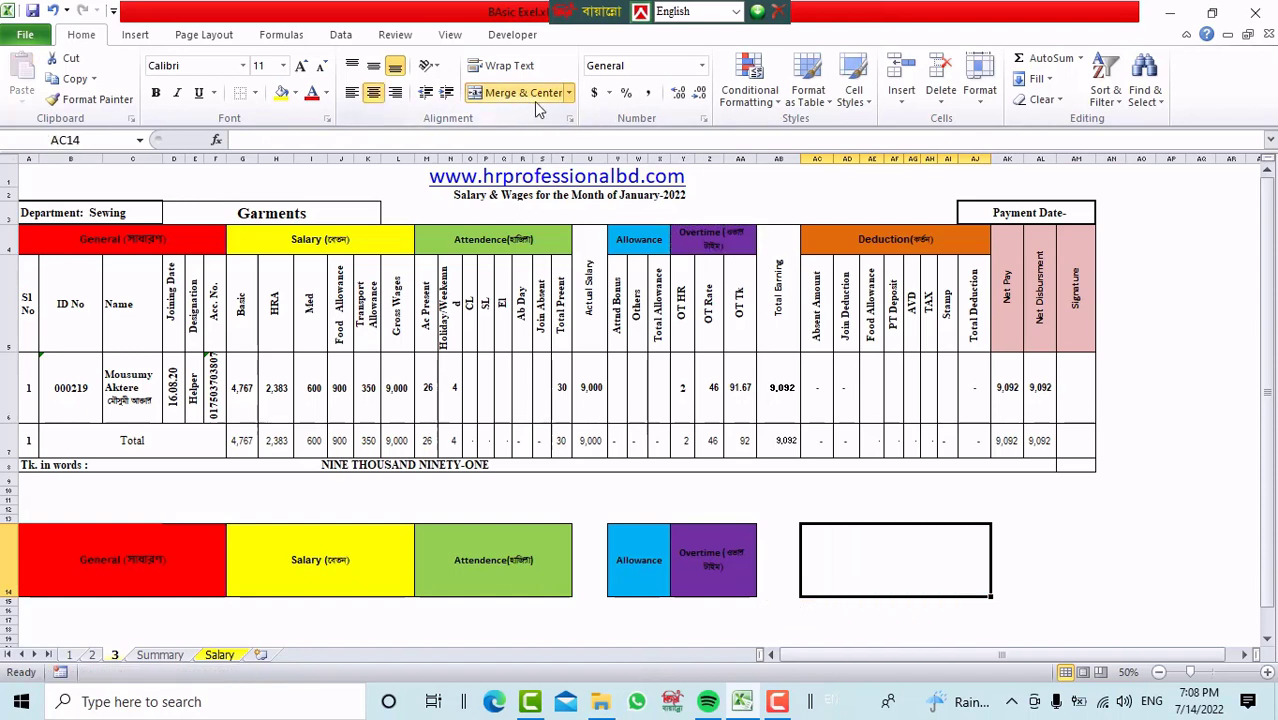
click(919, 243)
key(ctrl+c)
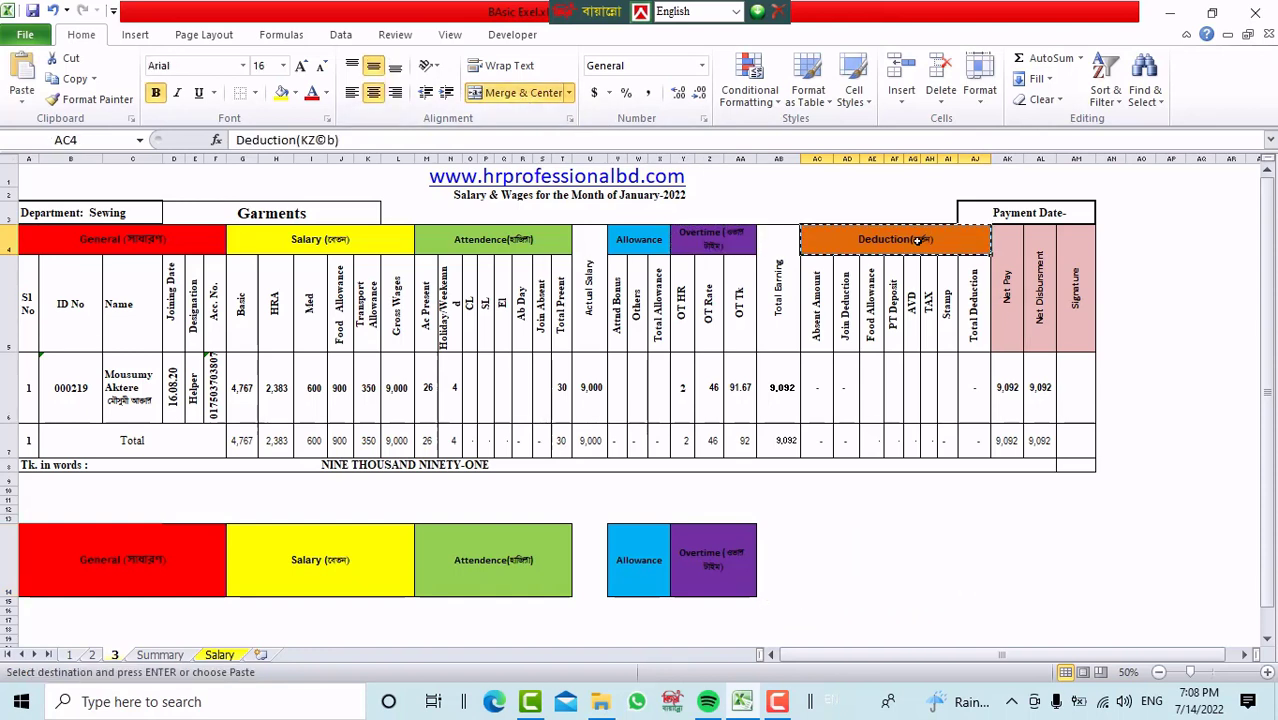
click(795, 554)
click(822, 555)
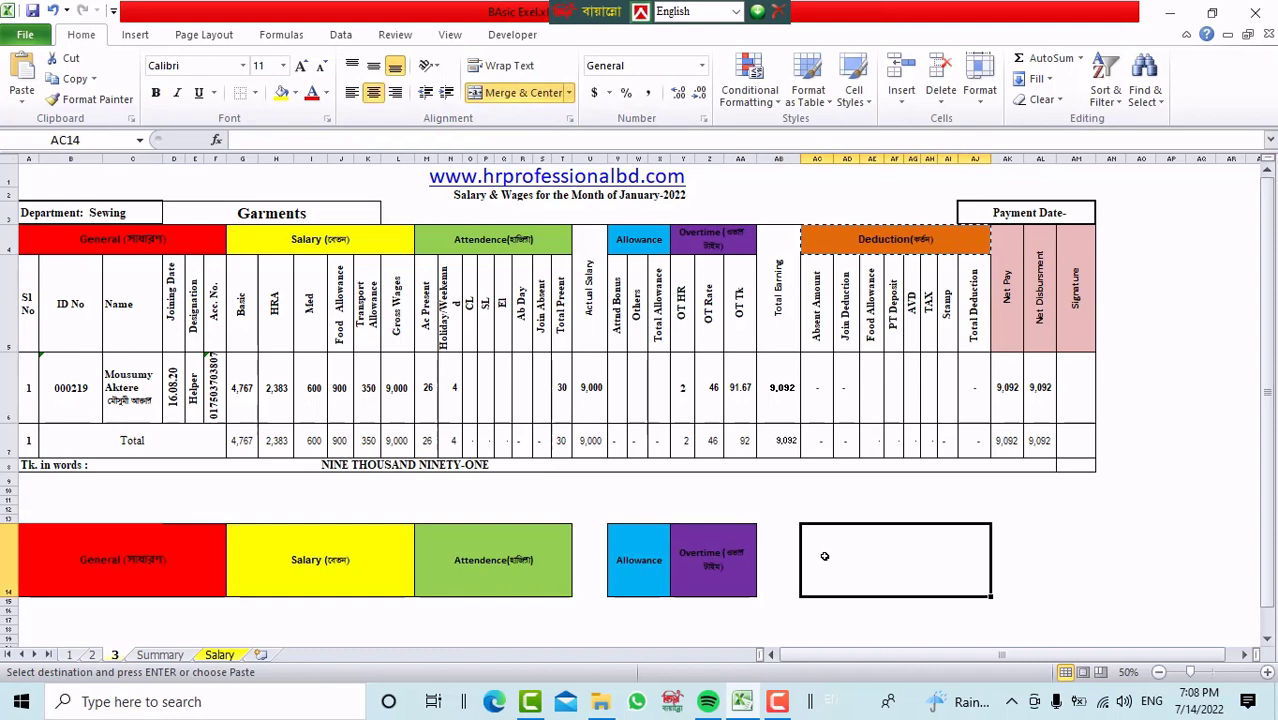
key(ctrl+v)
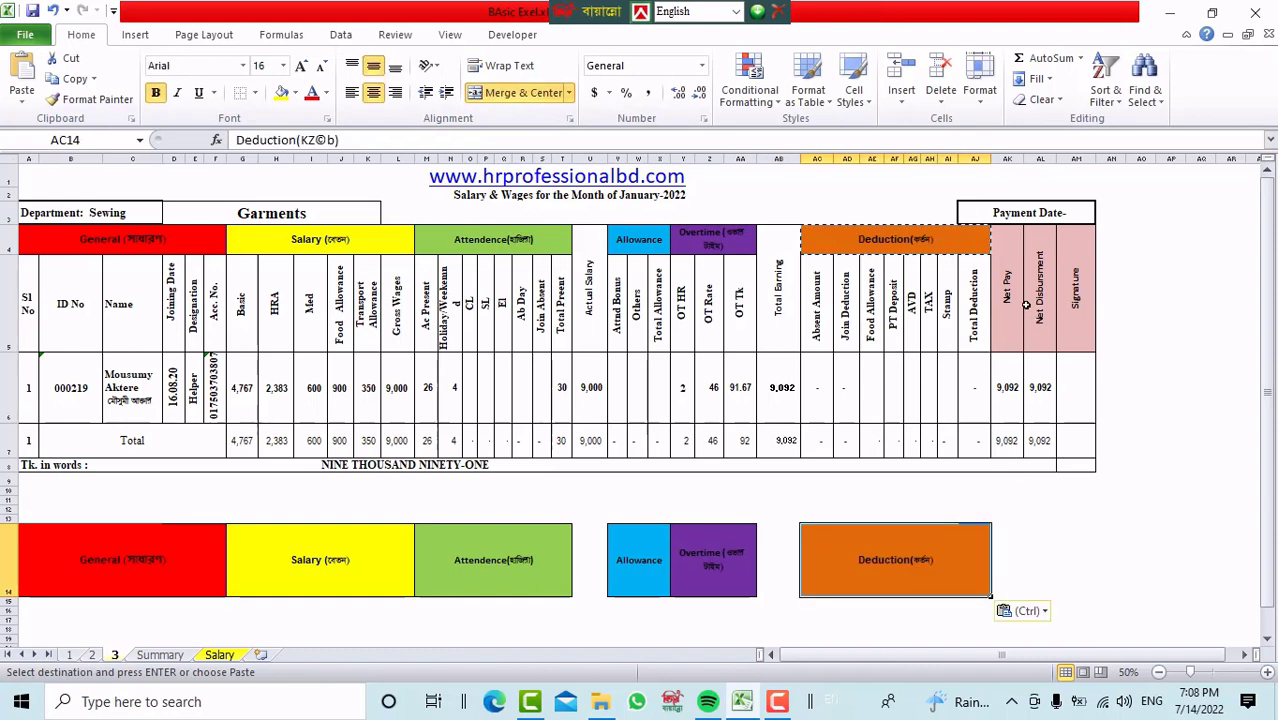
Apply all borders to the heading row range A14:AM14, including the empty cells between the coloured headings
drag(1010, 547, 1076, 545)
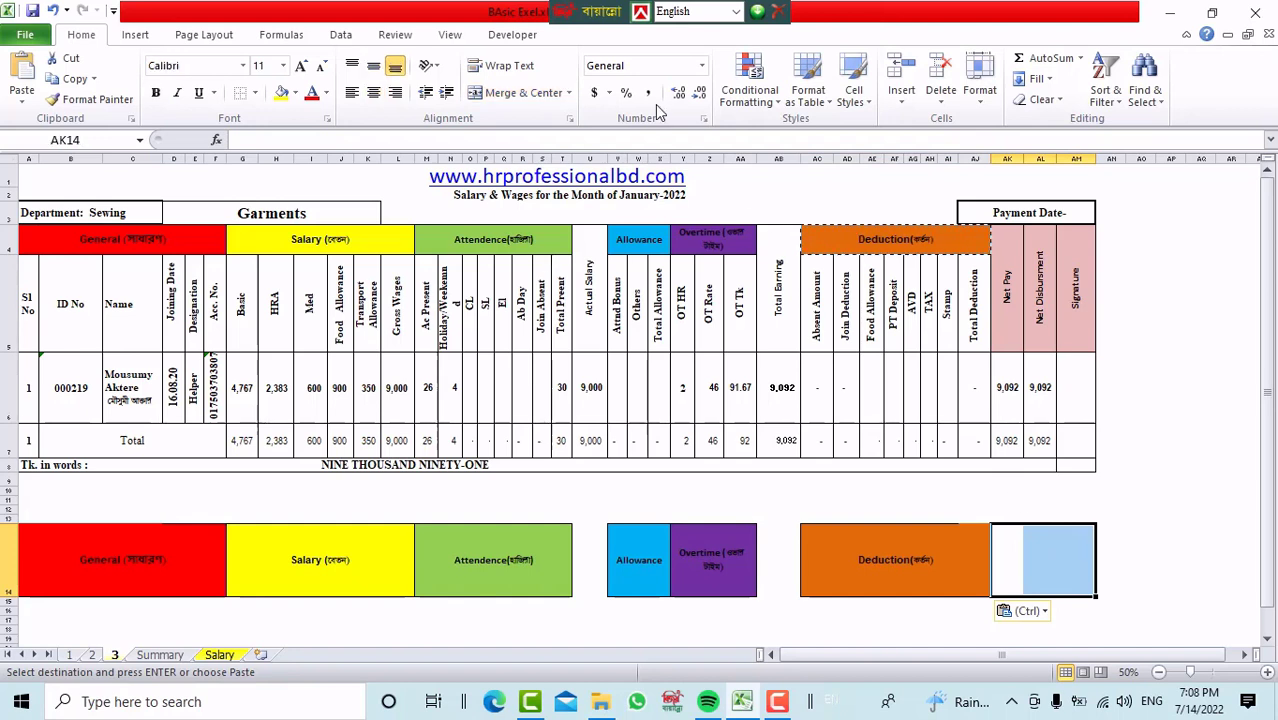
click(561, 630)
drag(31, 553, 1080, 551)
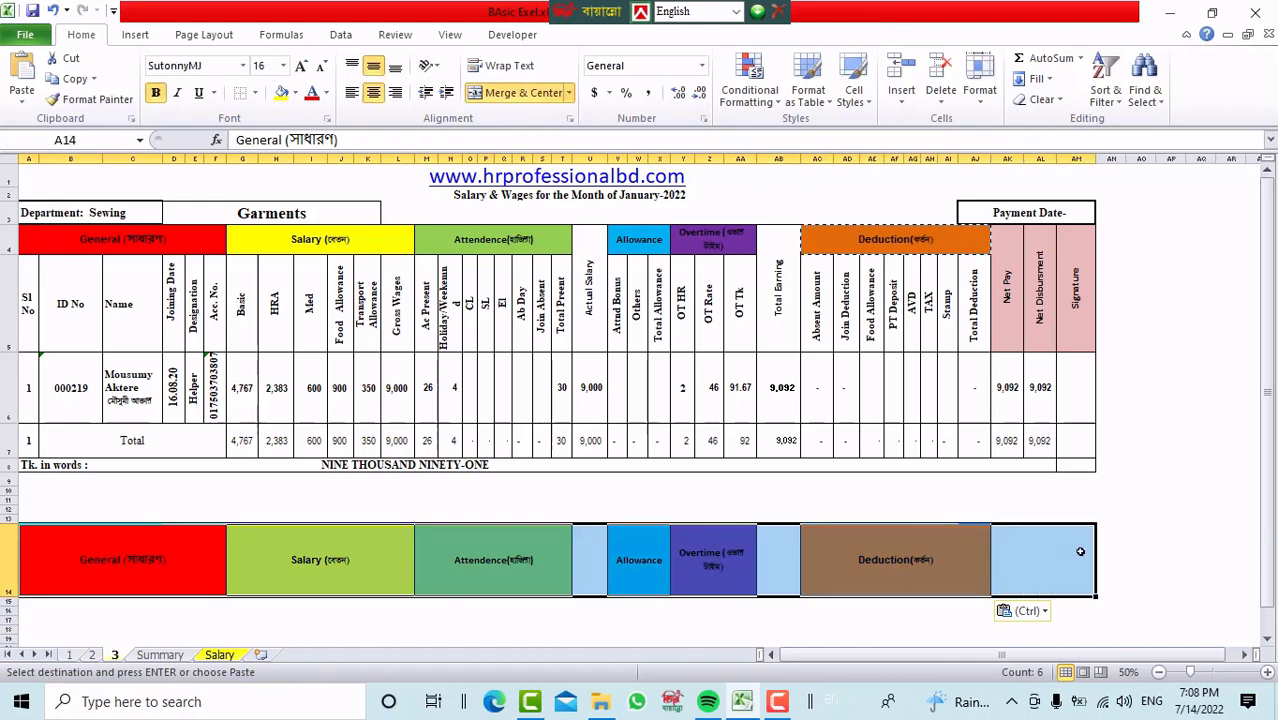
click(255, 92)
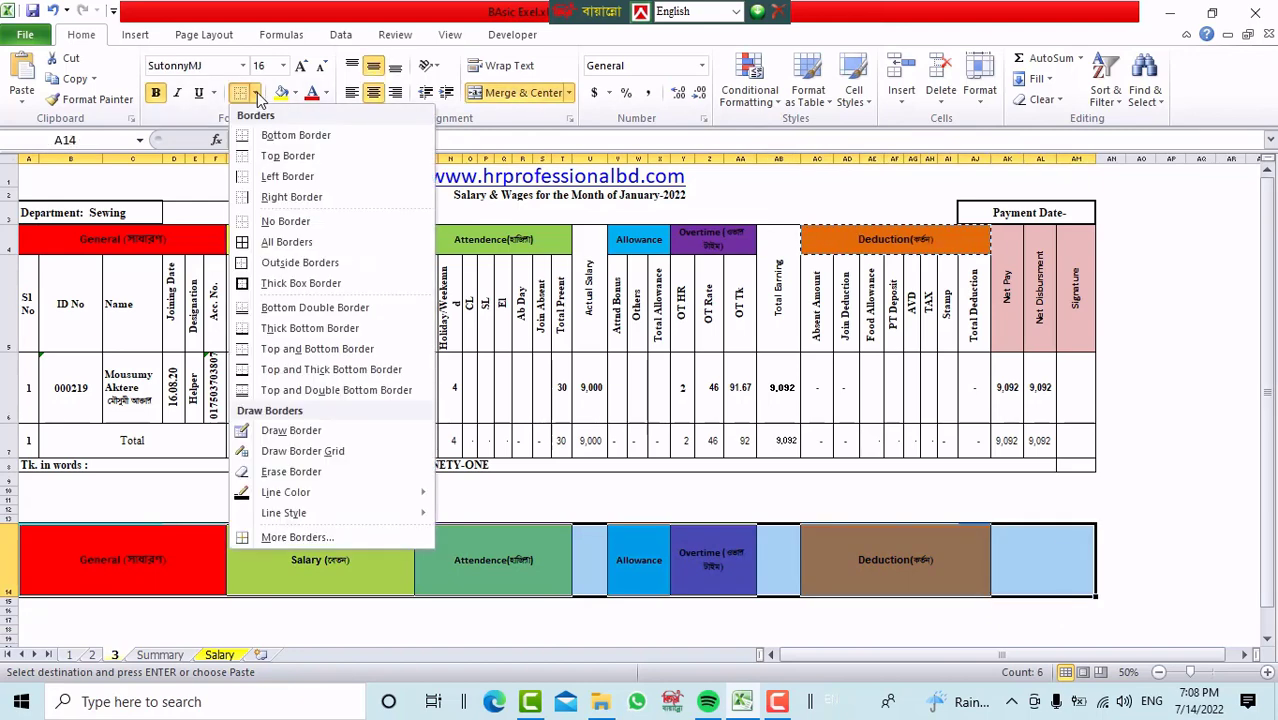
click(271, 246)
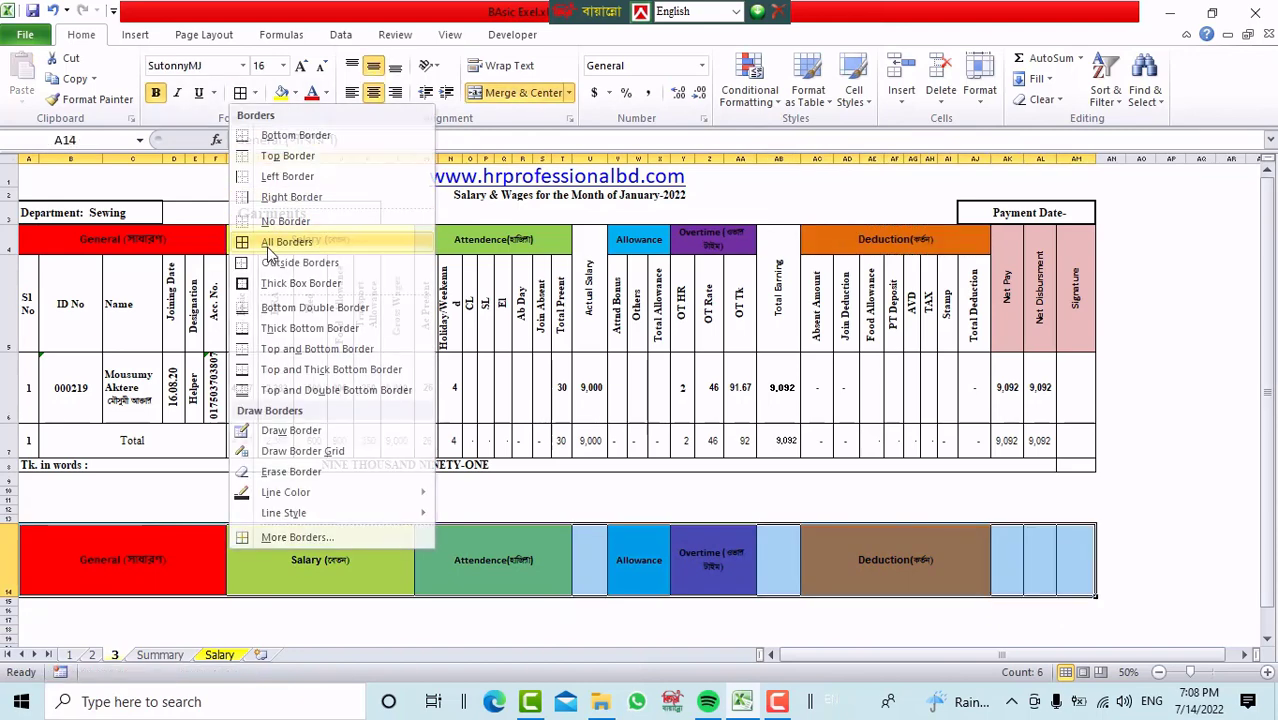
click(1170, 479)
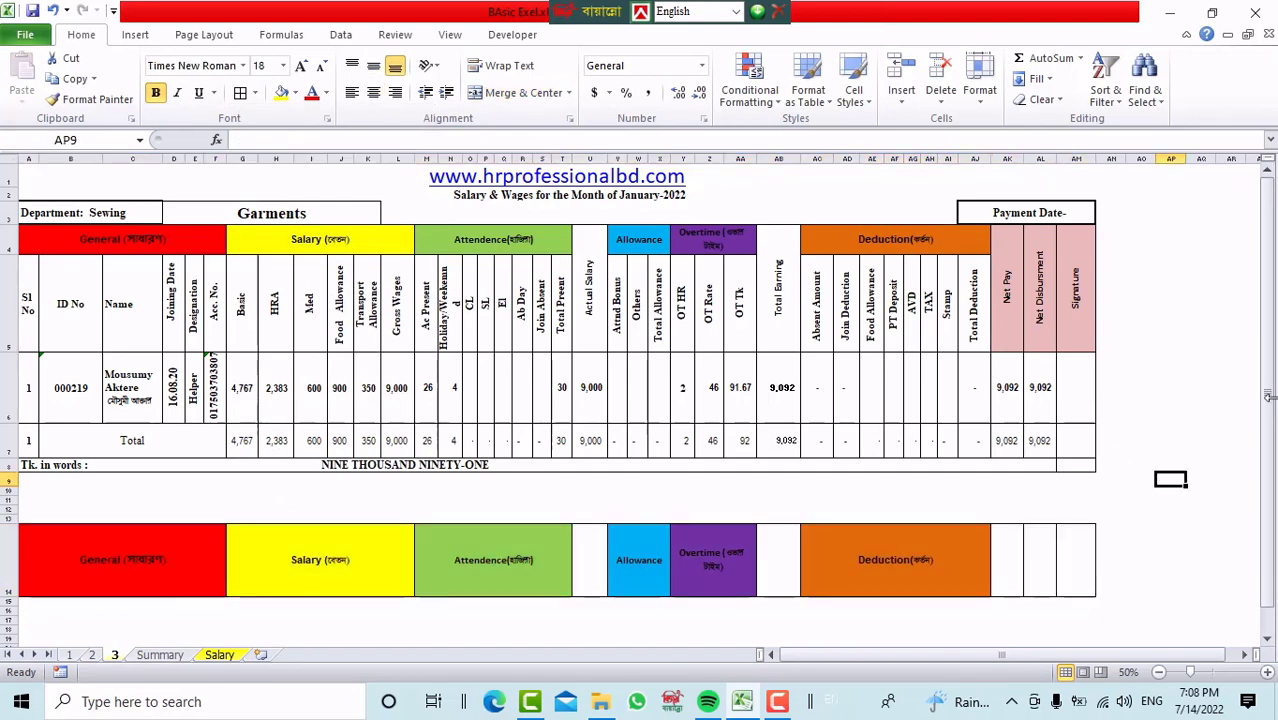
Increase the height of row 15 and apply all borders to A15:AM16 below the coloured headings
scroll(1196, 460, down, 1)
click(153, 551)
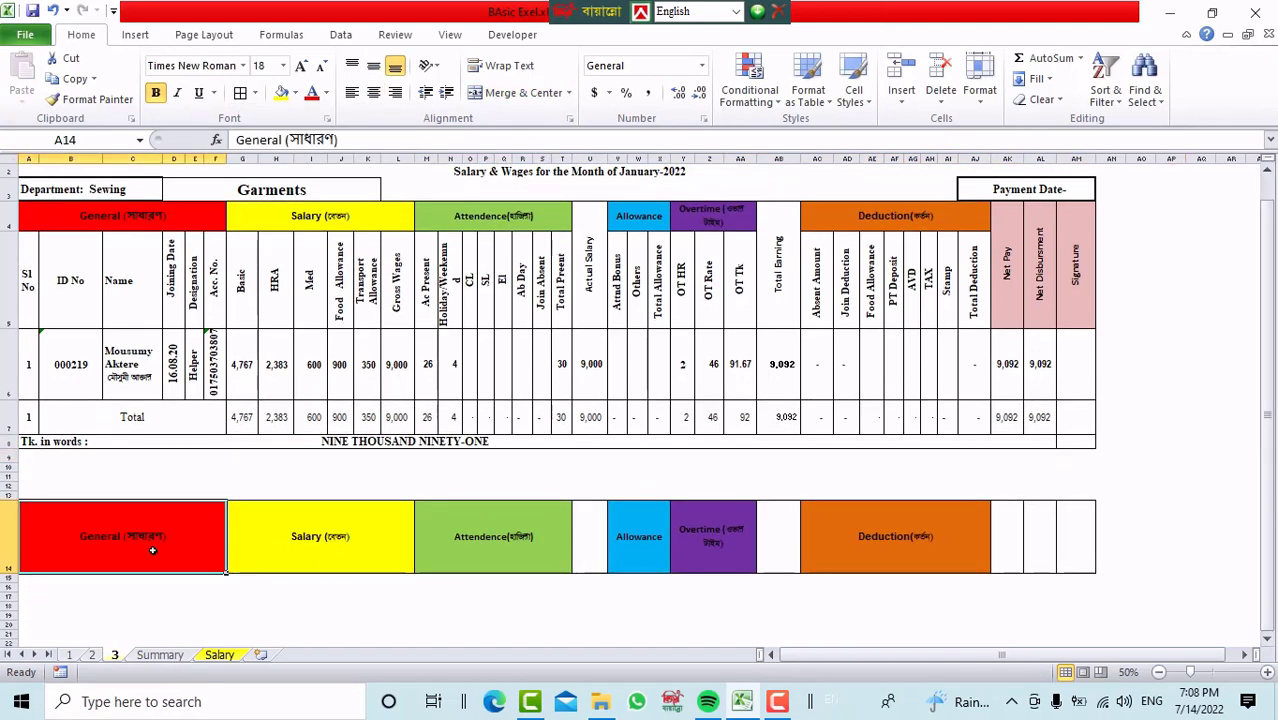
drag(13, 582, 218, 598)
click(72, 601)
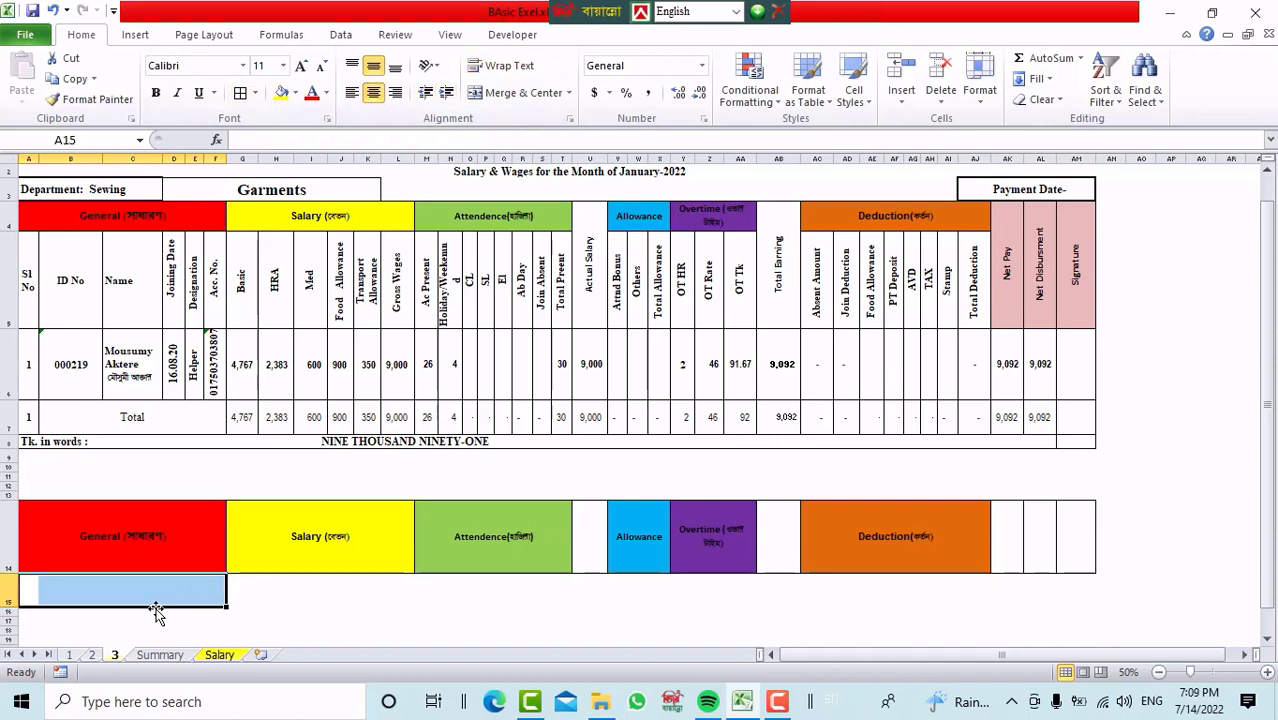
click(48, 591)
drag(28, 592, 1077, 609)
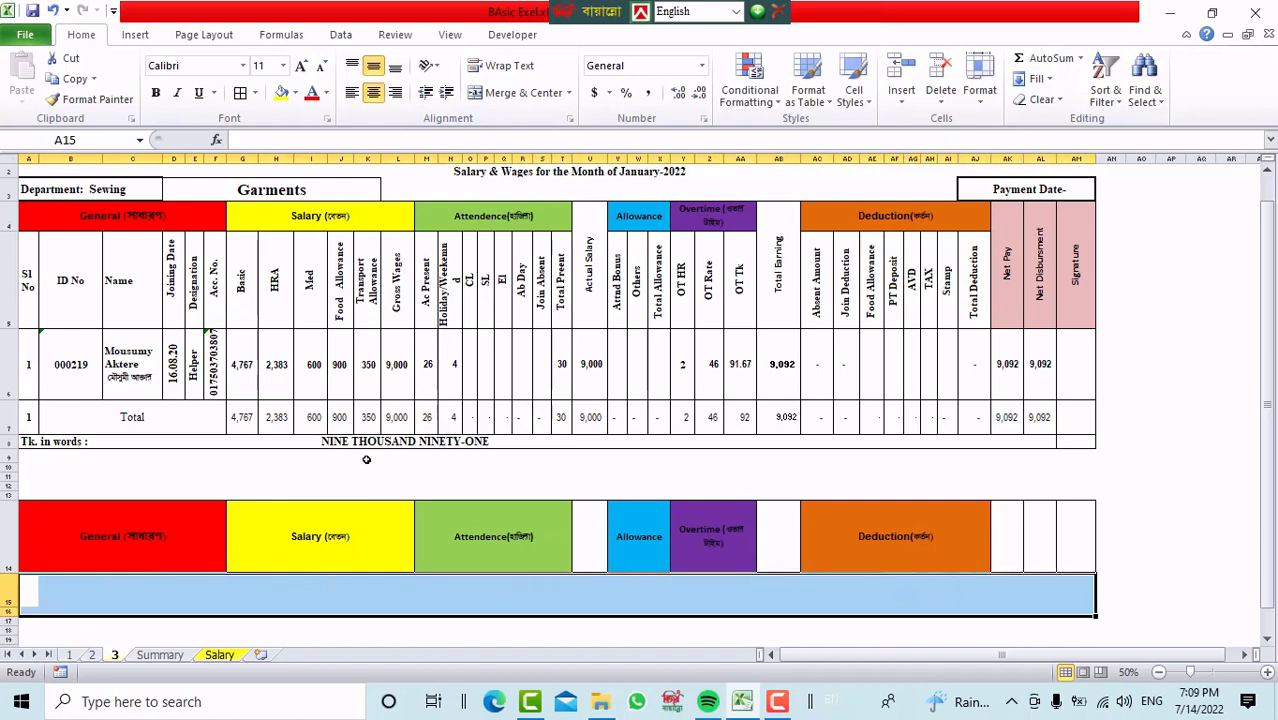
click(243, 93)
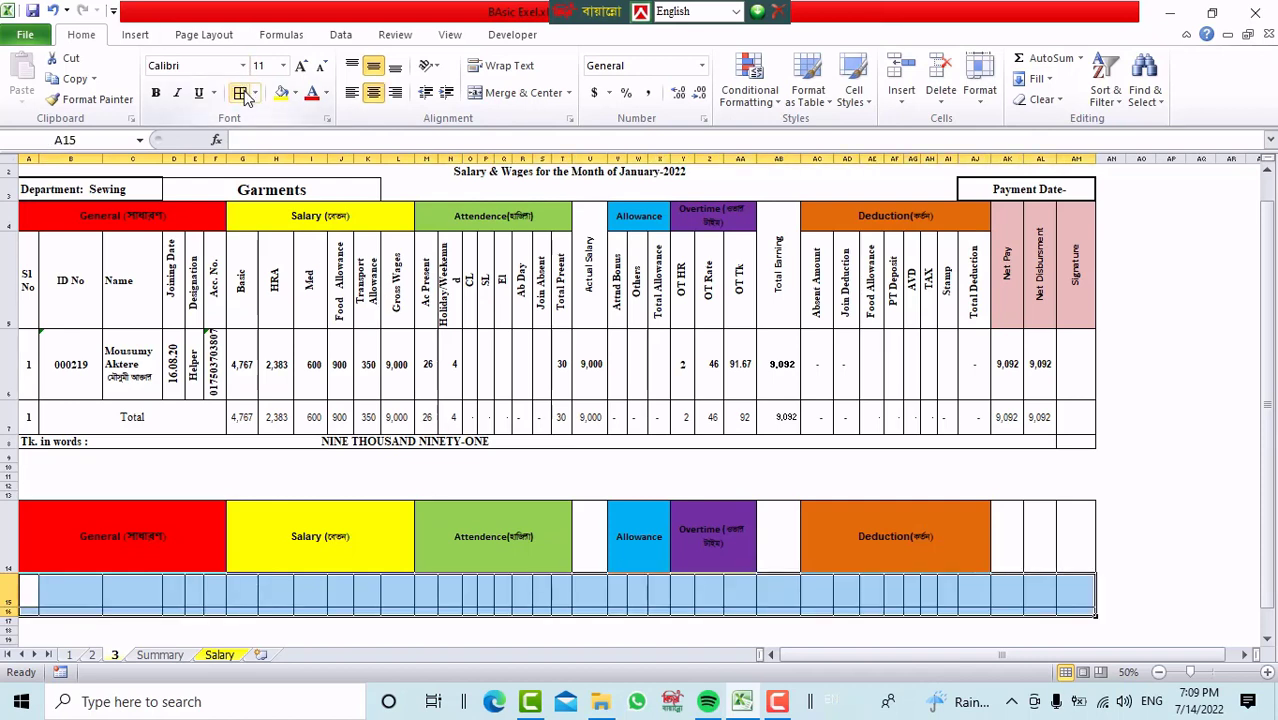
Delete the extra bordered row 16 and make row 15 taller
drag(1270, 338, 1270, 350)
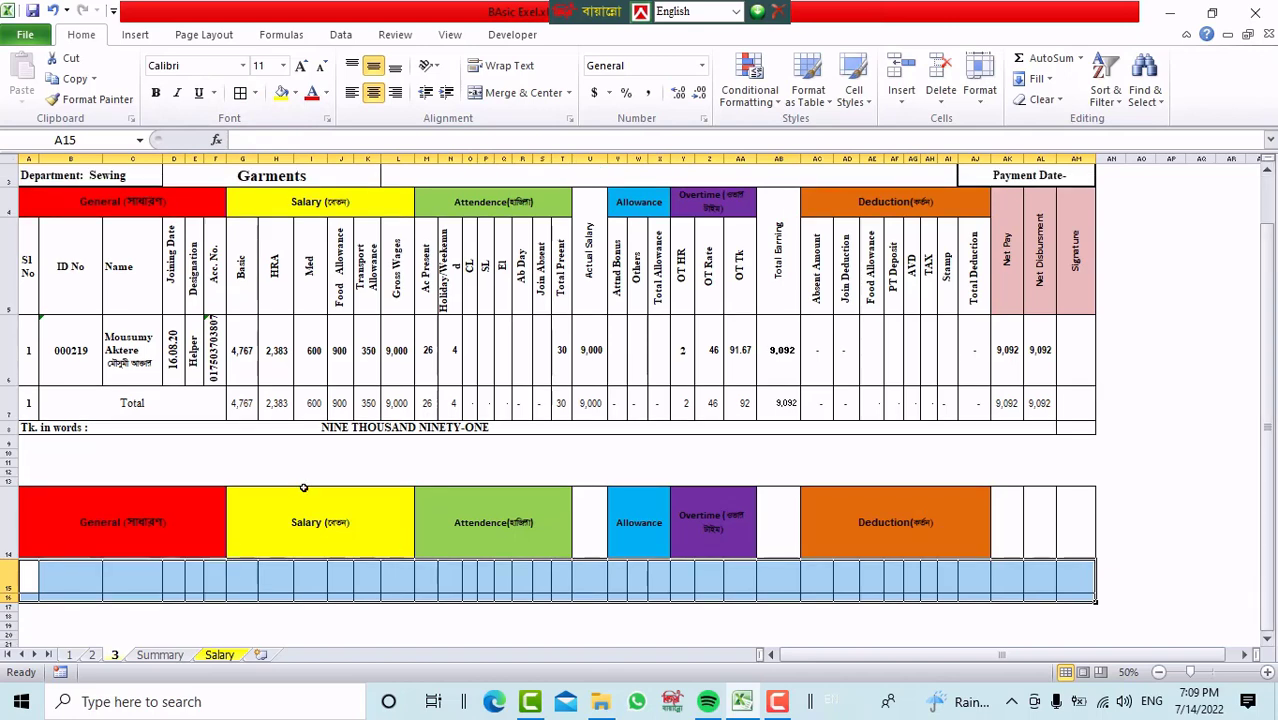
click(8, 597)
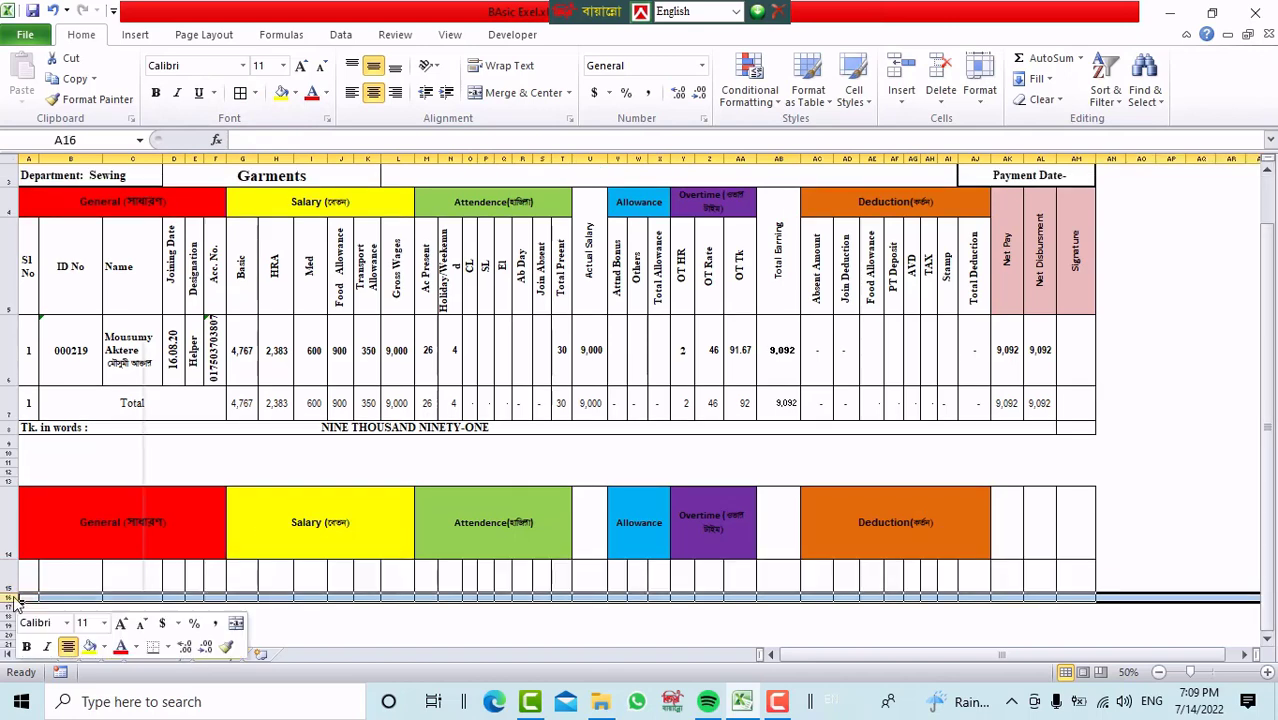
right_click(8, 597)
click(57, 474)
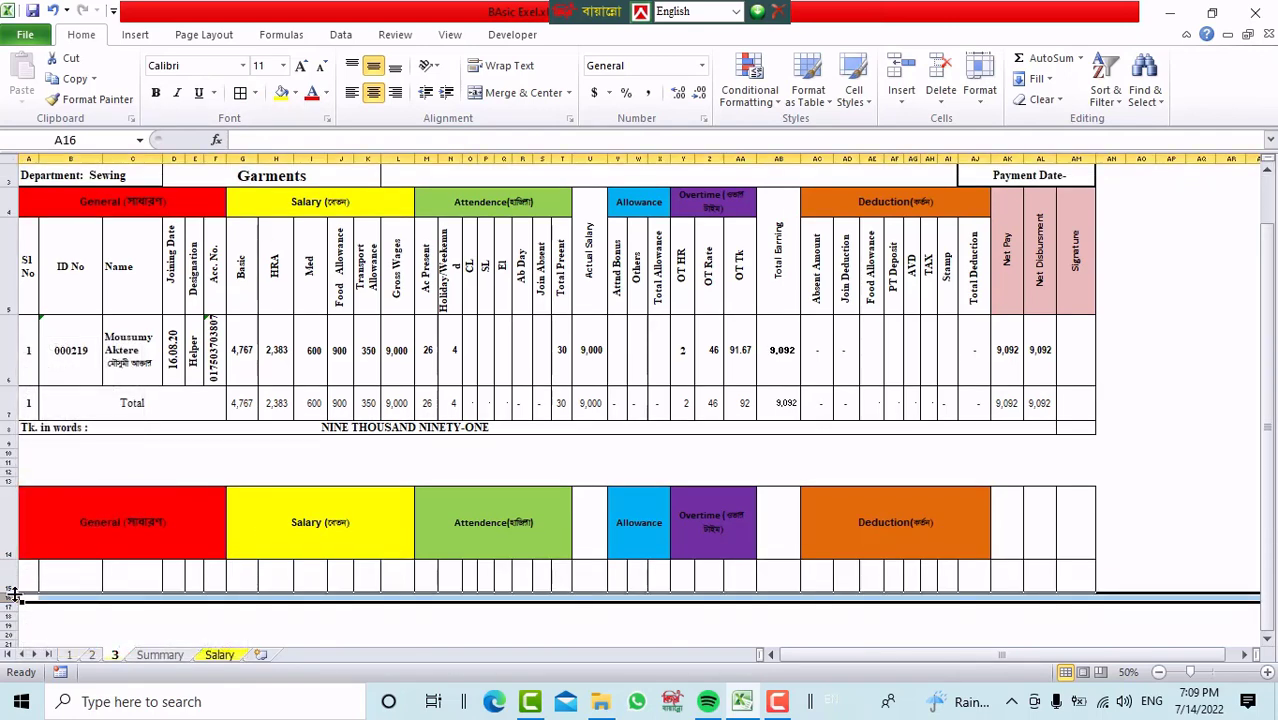
right_click(20, 597)
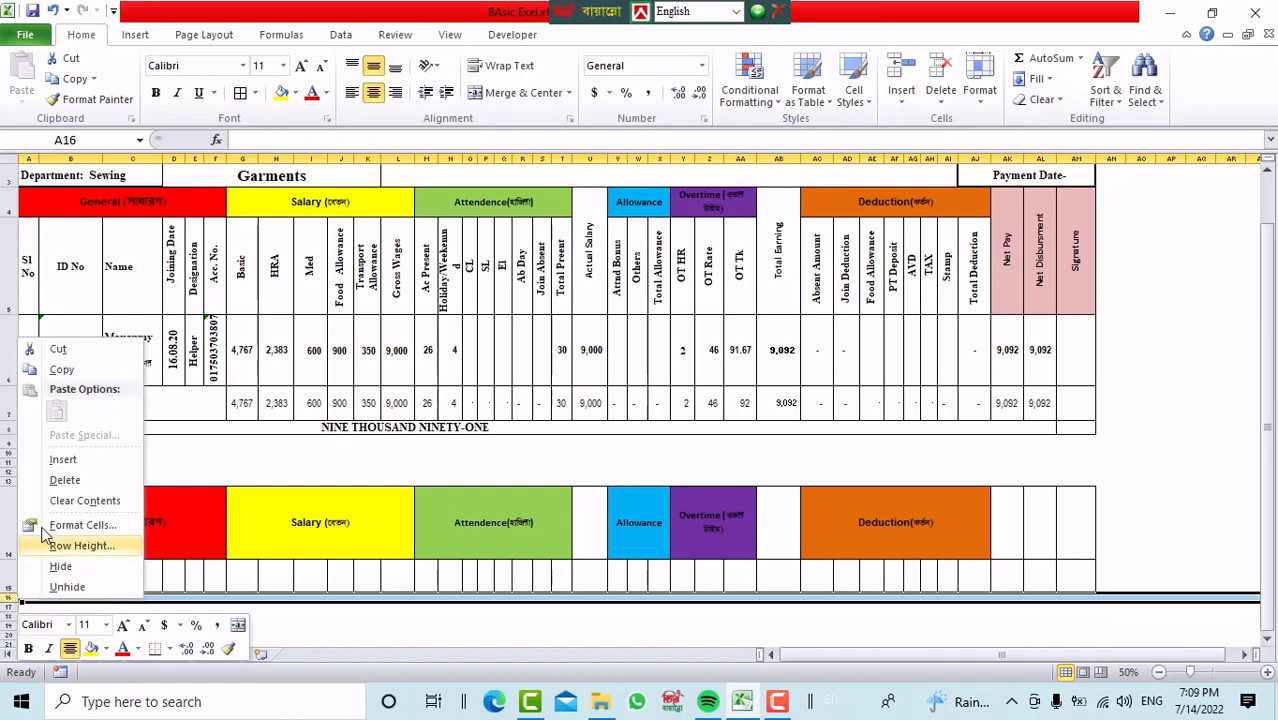
click(57, 476)
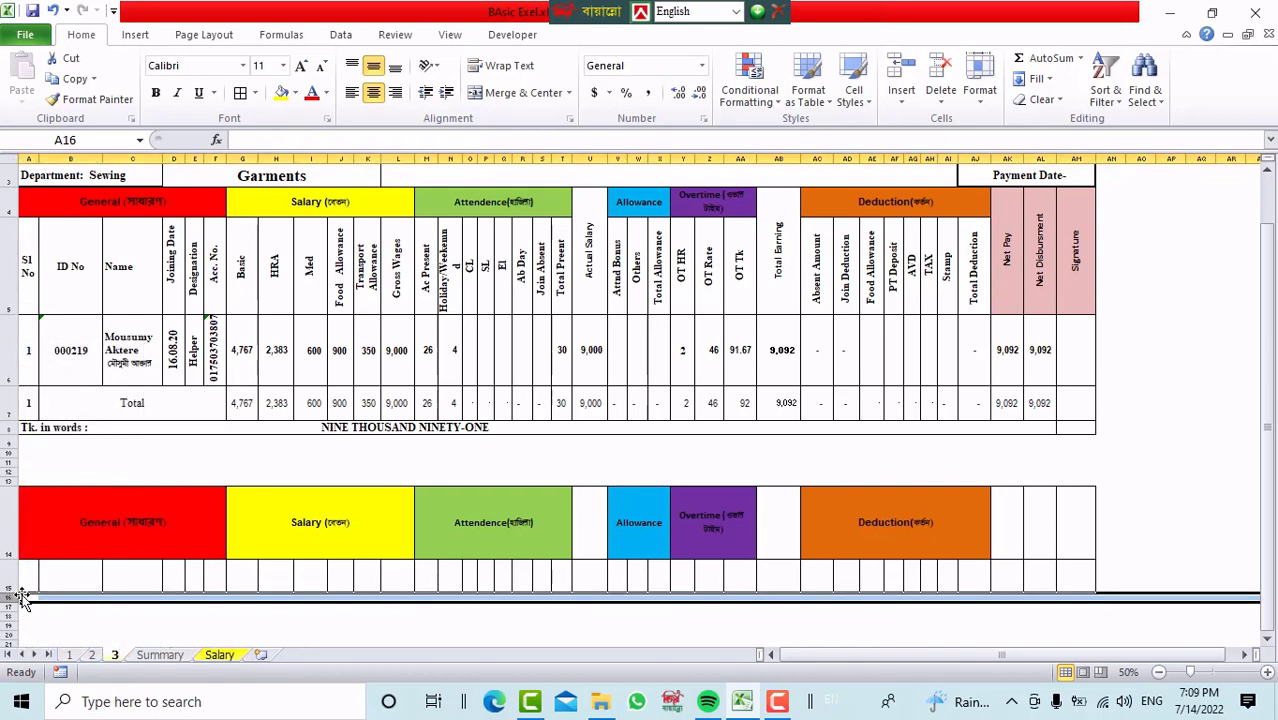
drag(8, 594, 6, 620)
click(158, 610)
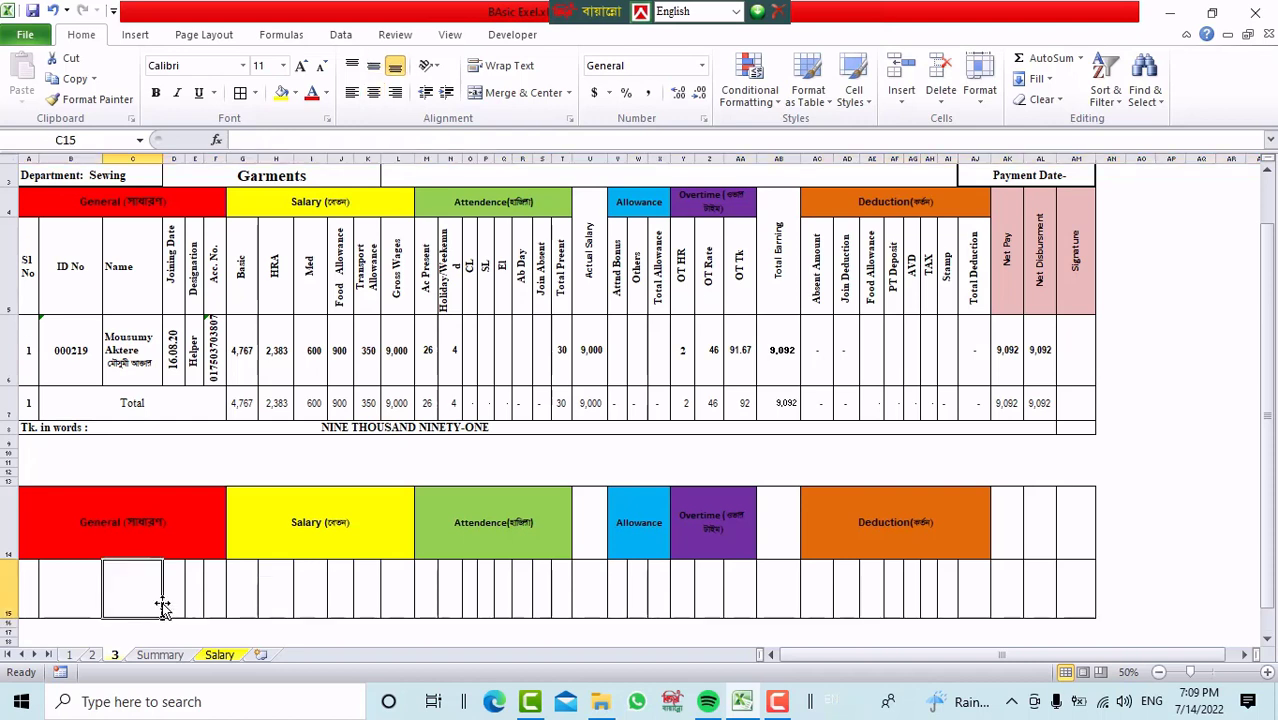
Copy the Sl No, ID No and Name headings from A5:C5 into A15:C15
click(34, 586)
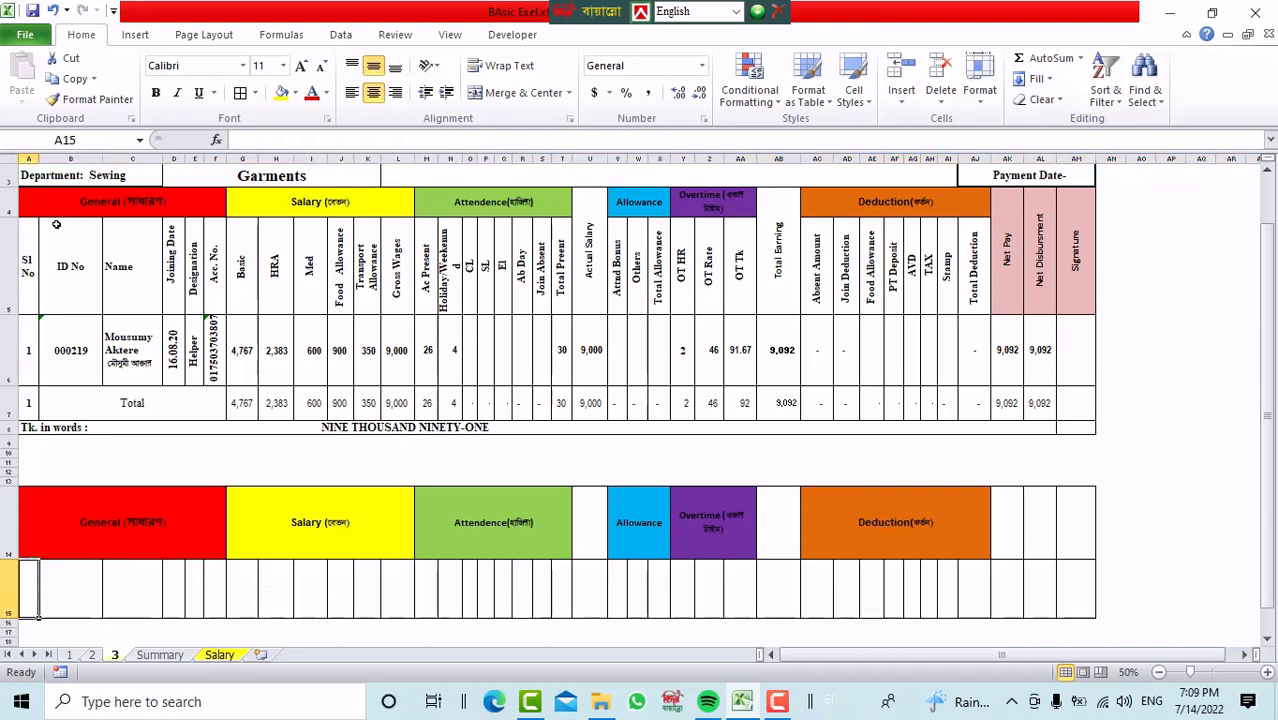
drag(29, 284, 130, 279)
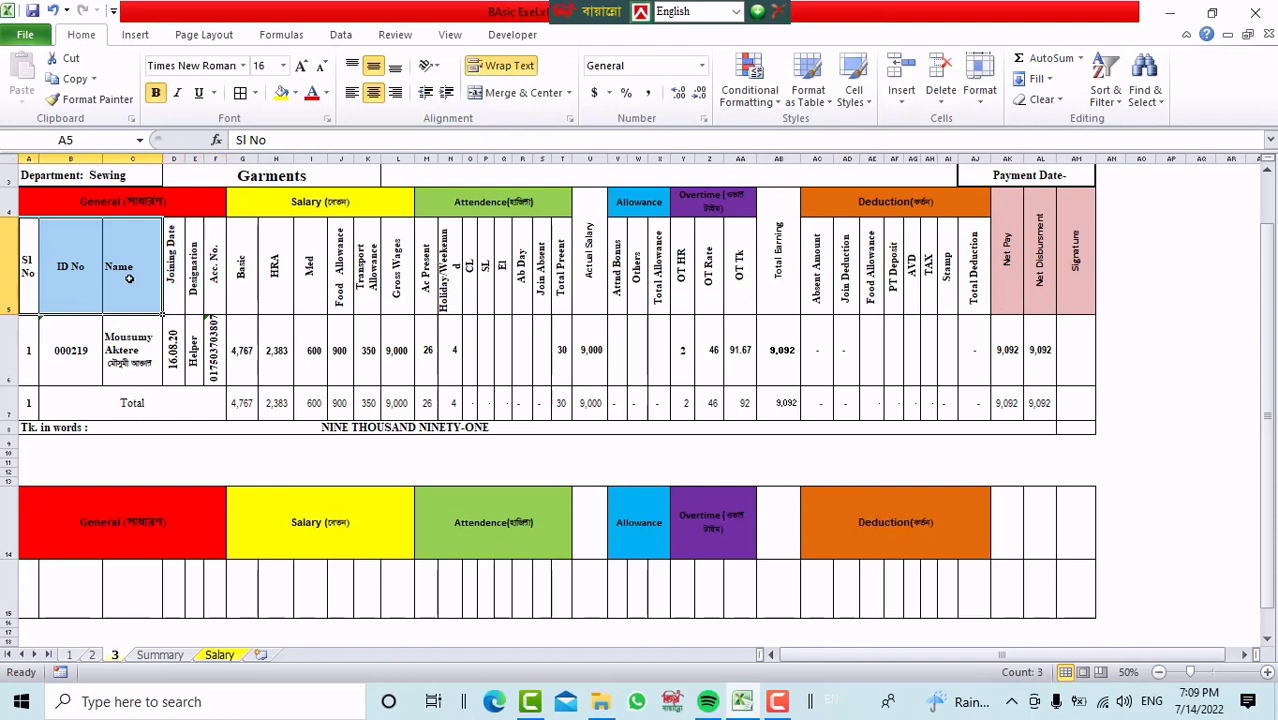
key(ctrl+c)
click(29, 569)
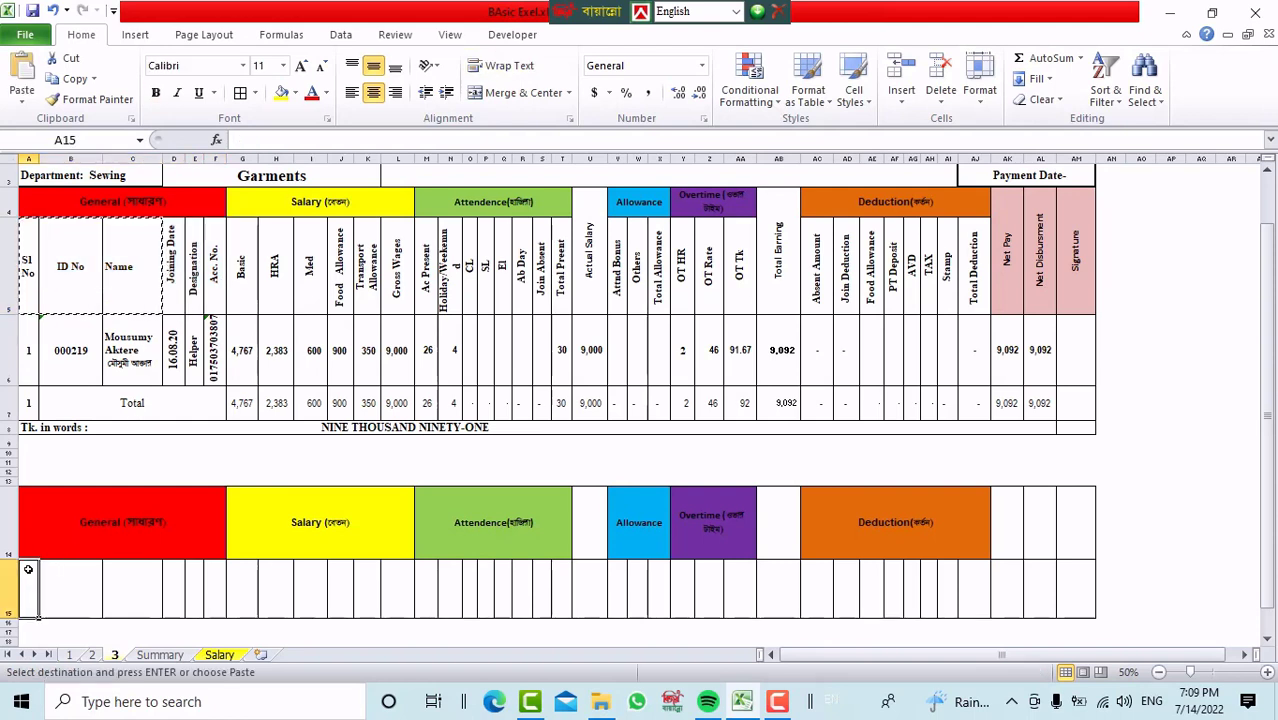
key(ctrl+v)
Copy only the text Joining Date from inside cell D5 into D15
double_click(174, 250)
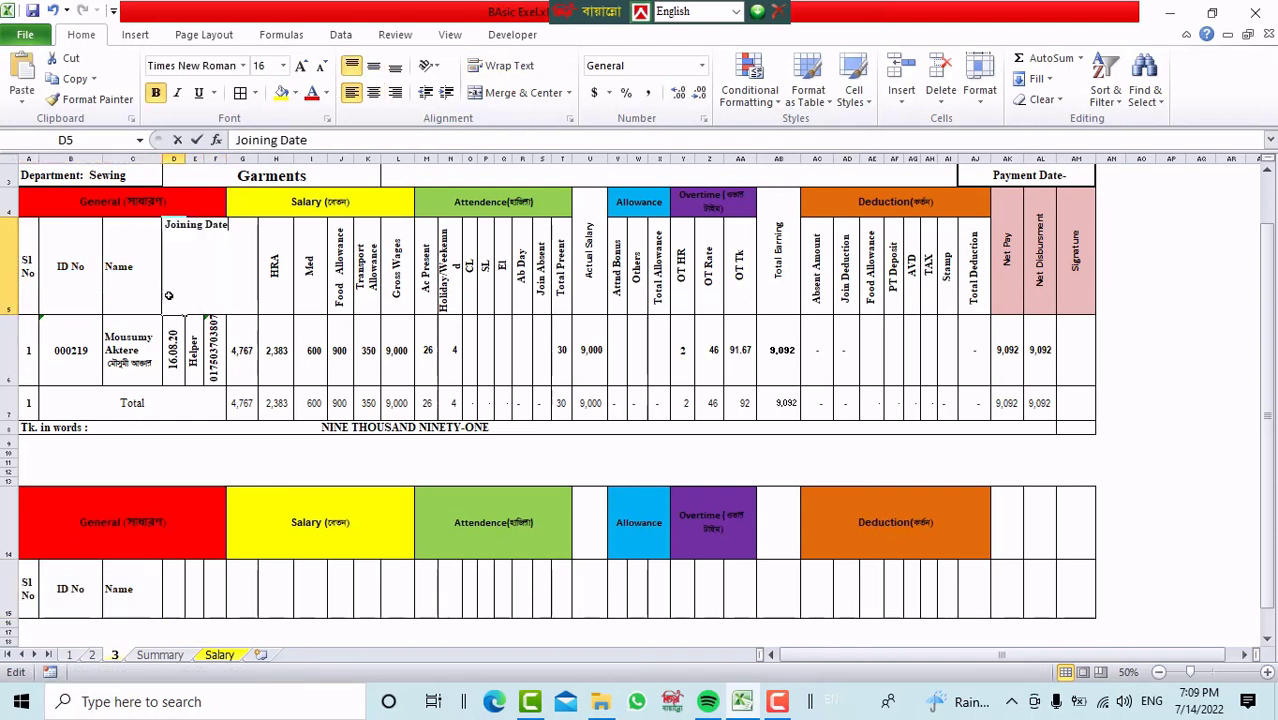
drag(191, 235, 166, 228)
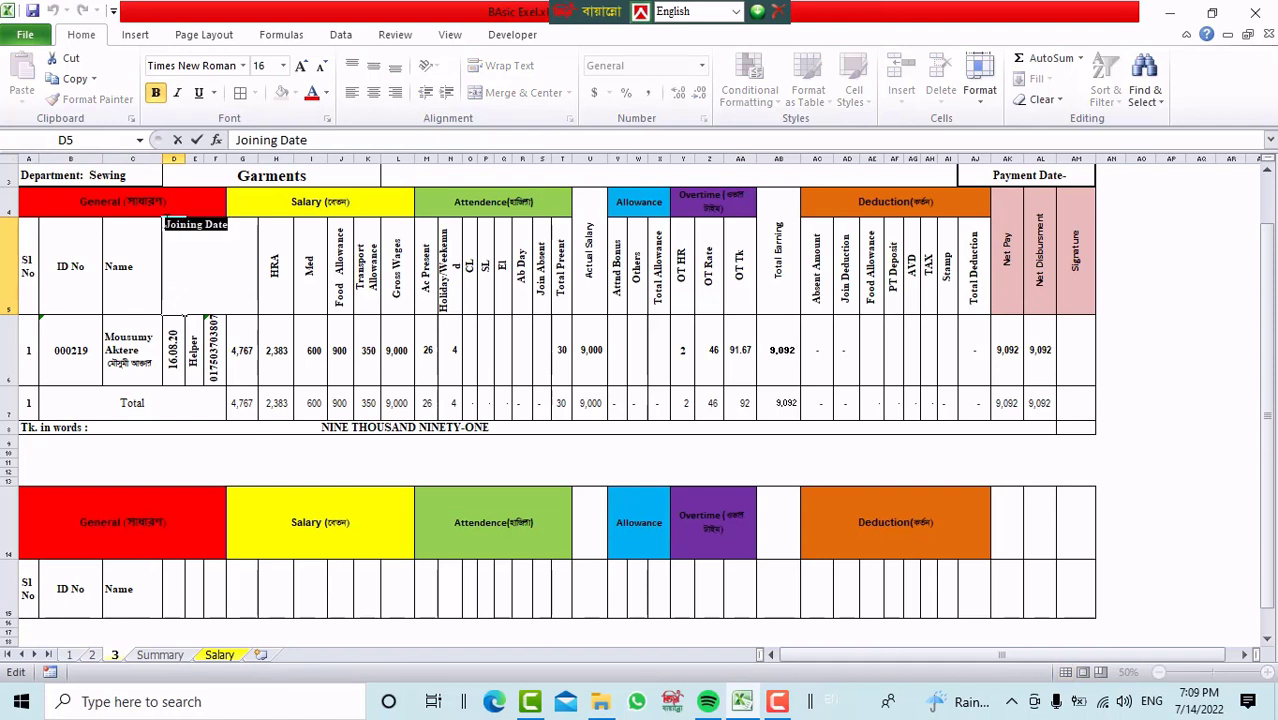
click(175, 608)
key(ctrl+v)
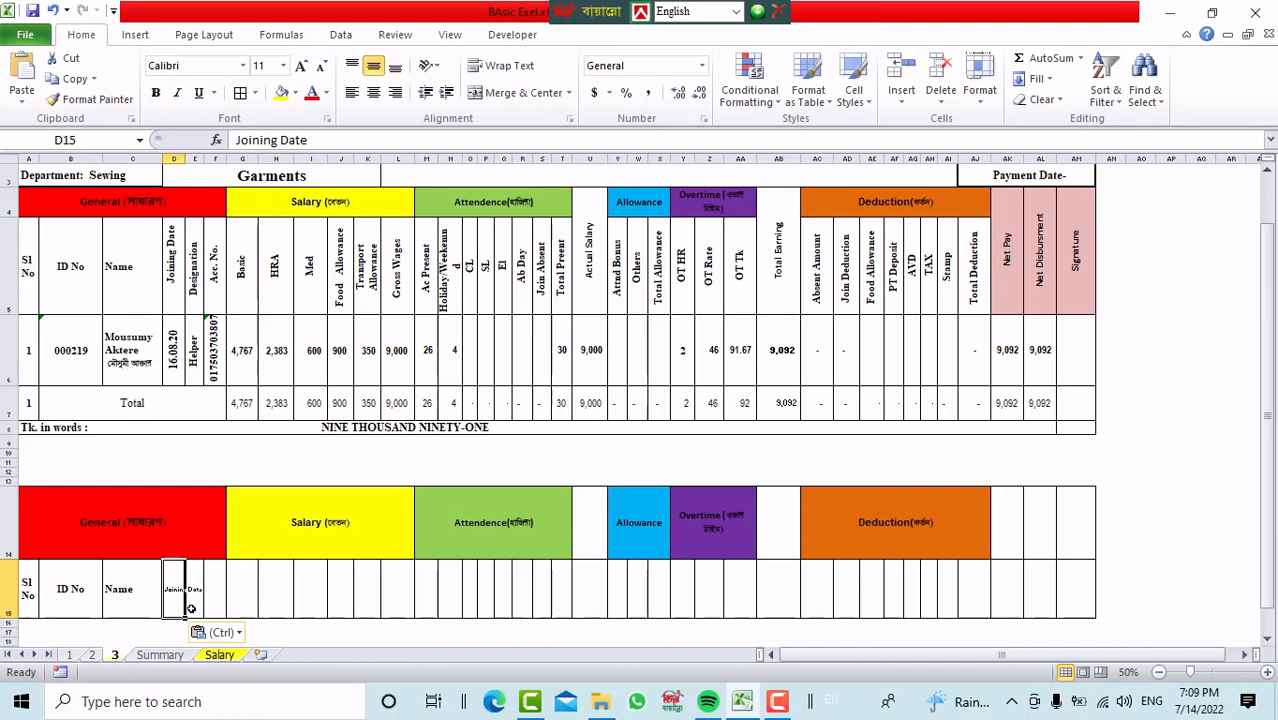
Use Format Painter to copy the Name heading's formatting from C15 onto E15 and the Joining Date heading in D15
click(122, 594)
click(62, 100)
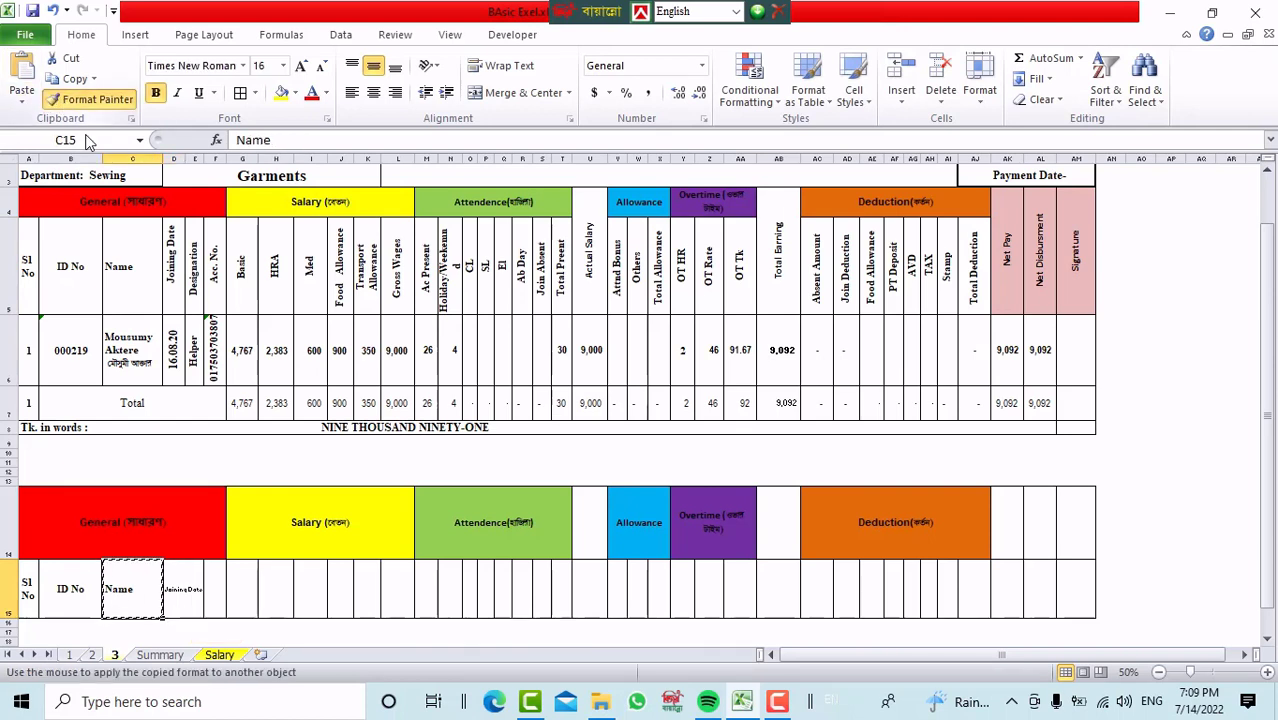
click(190, 588)
click(130, 595)
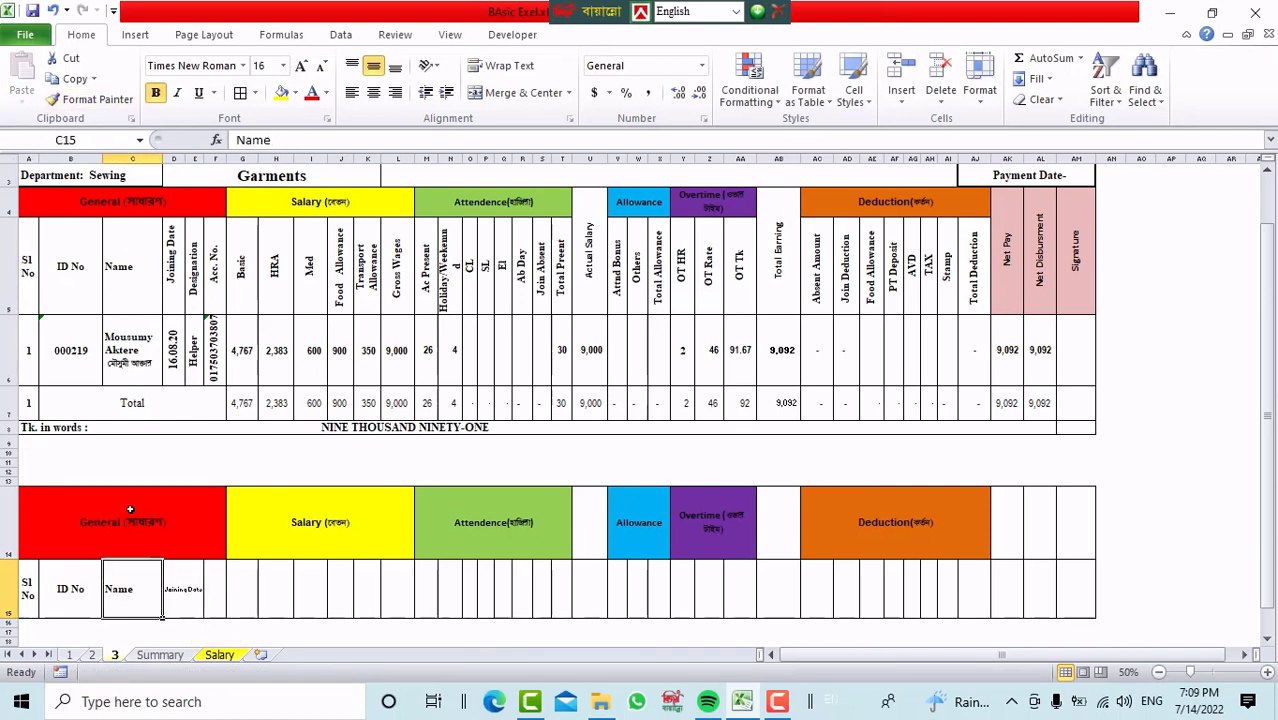
click(95, 99)
click(191, 600)
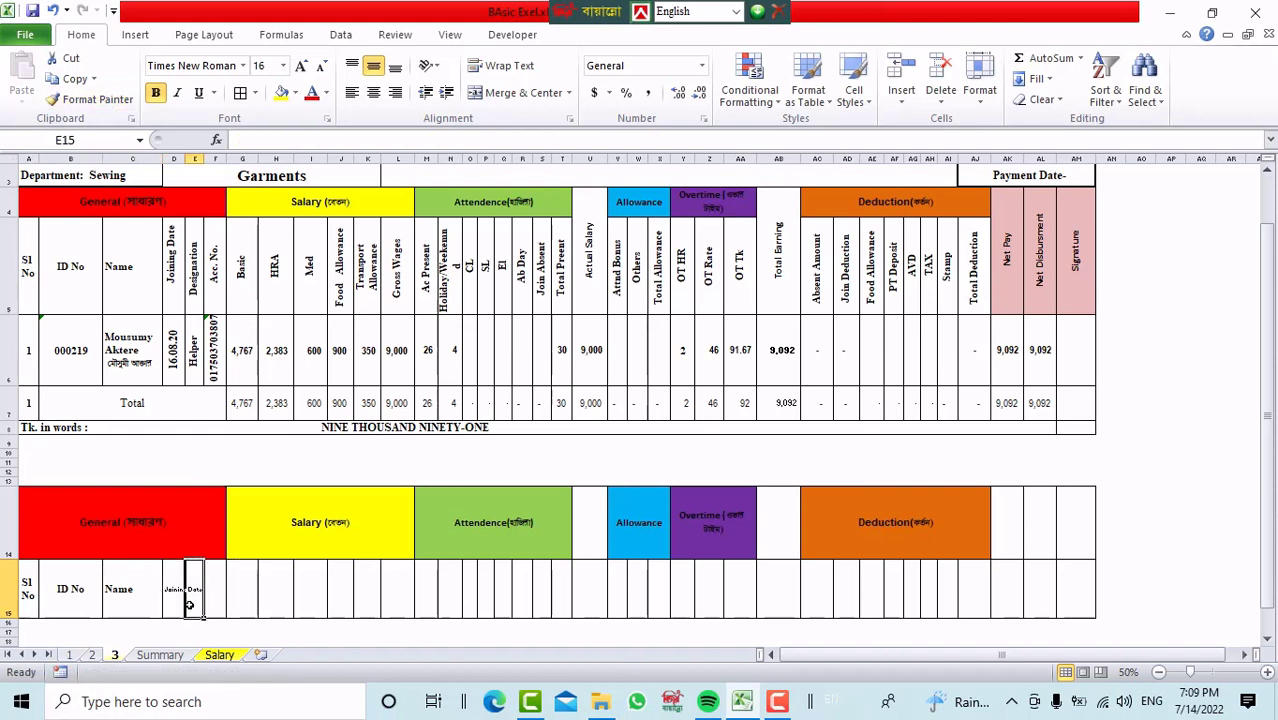
click(173, 589)
click(121, 575)
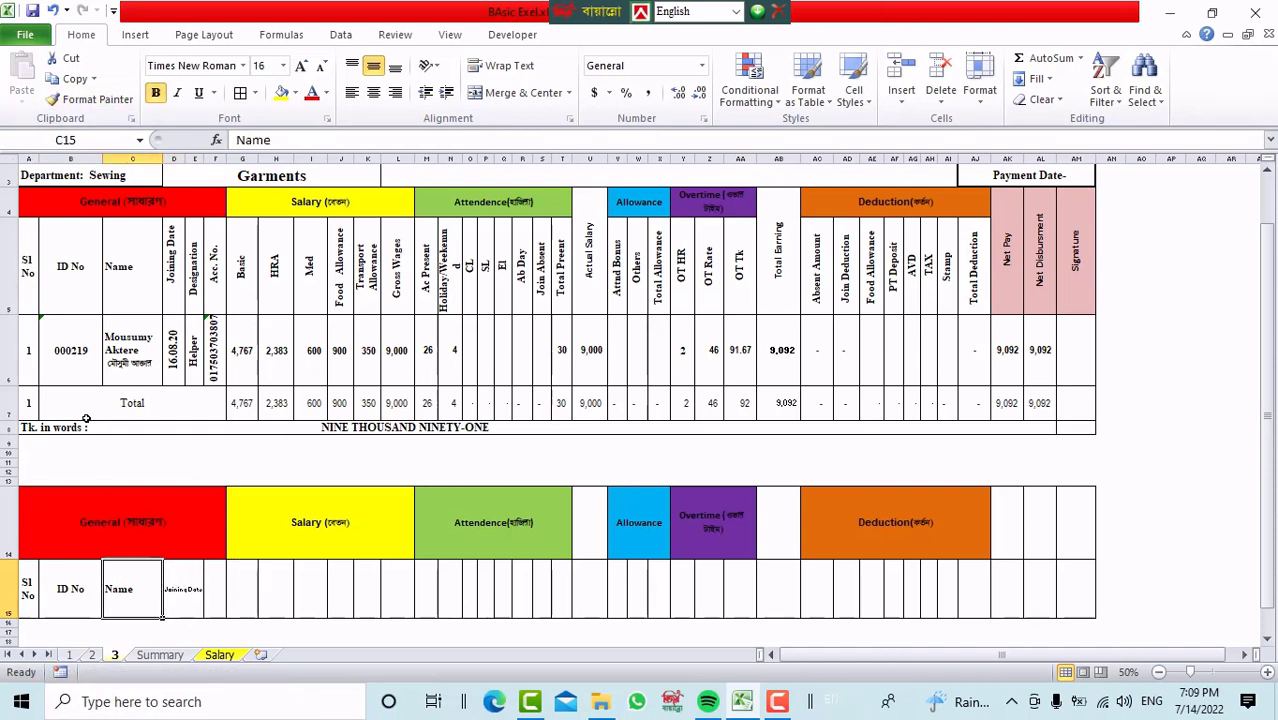
click(90, 99)
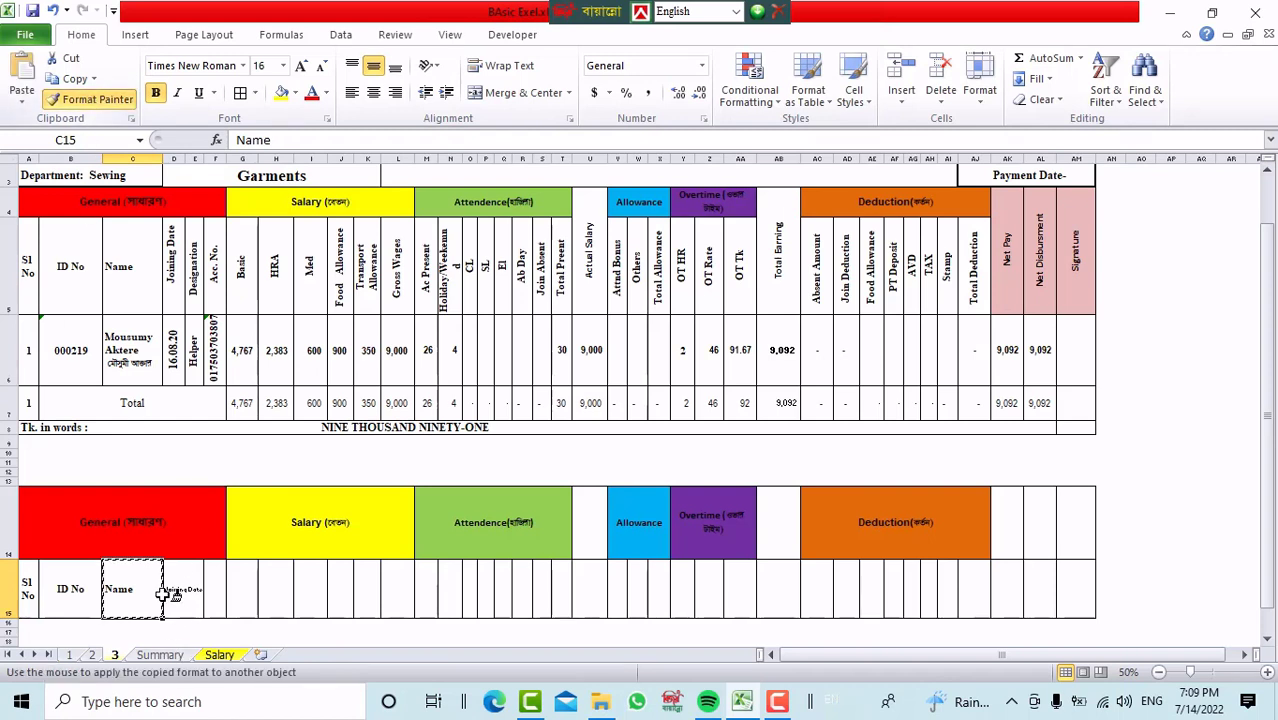
click(173, 596)
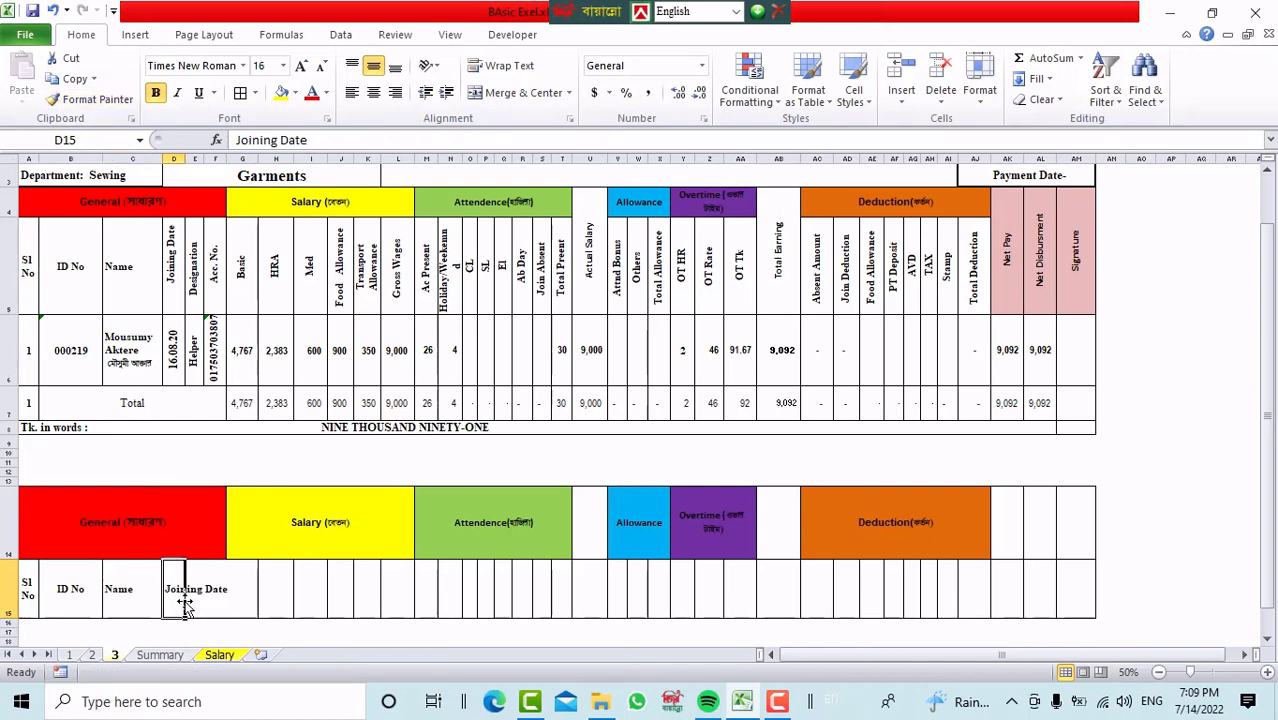
Make row 15 taller and set the Joining Date heading in D15 to vertical text reading downward through its cell alignment orientation
drag(5, 617, 6, 648)
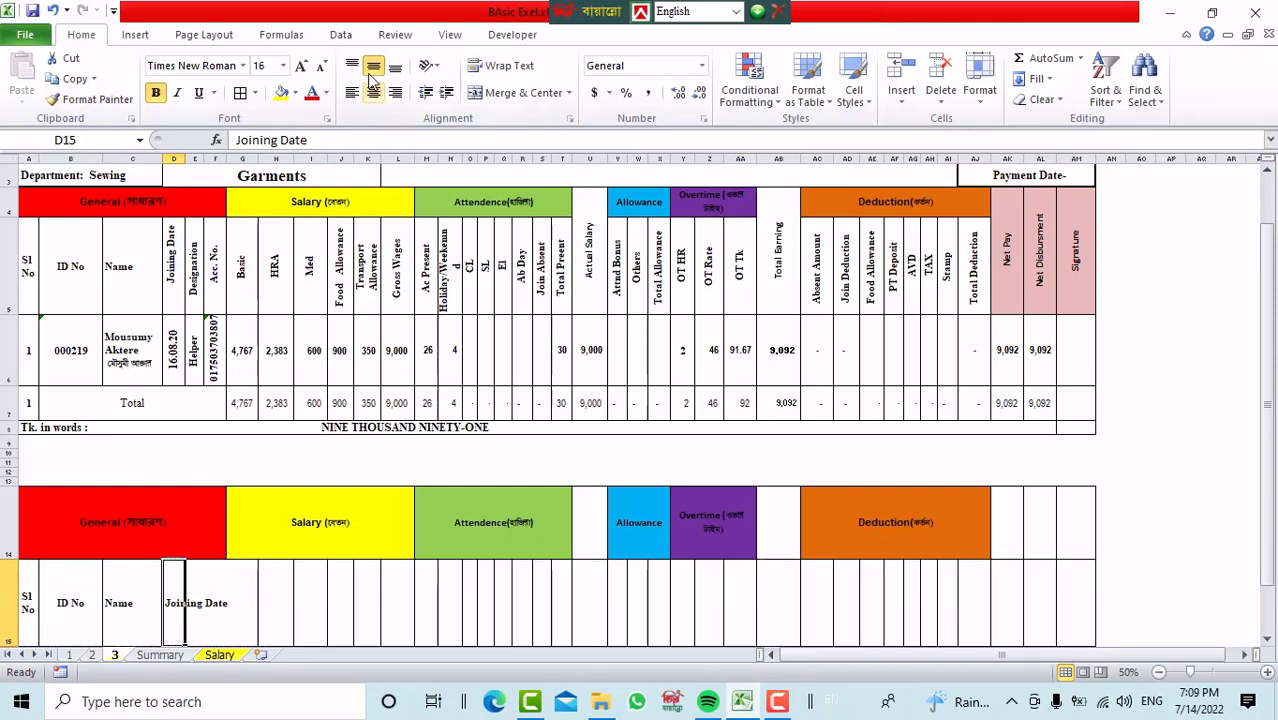
click(441, 68)
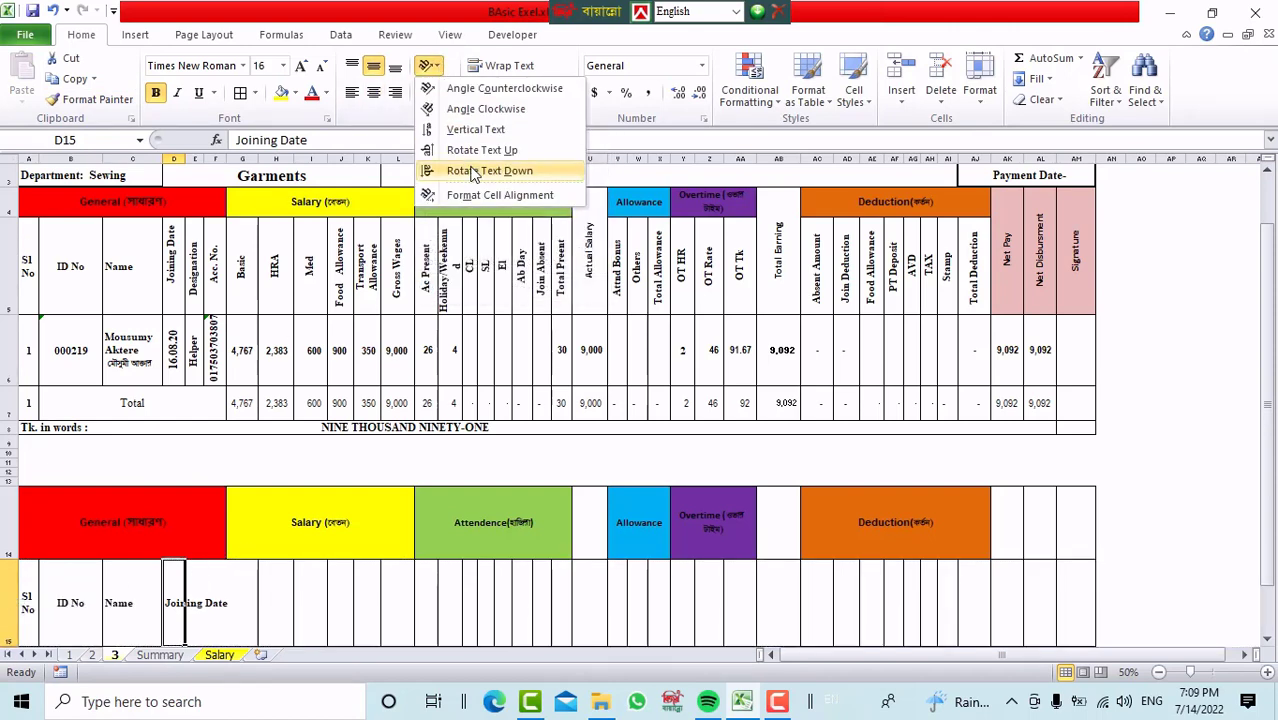
click(478, 208)
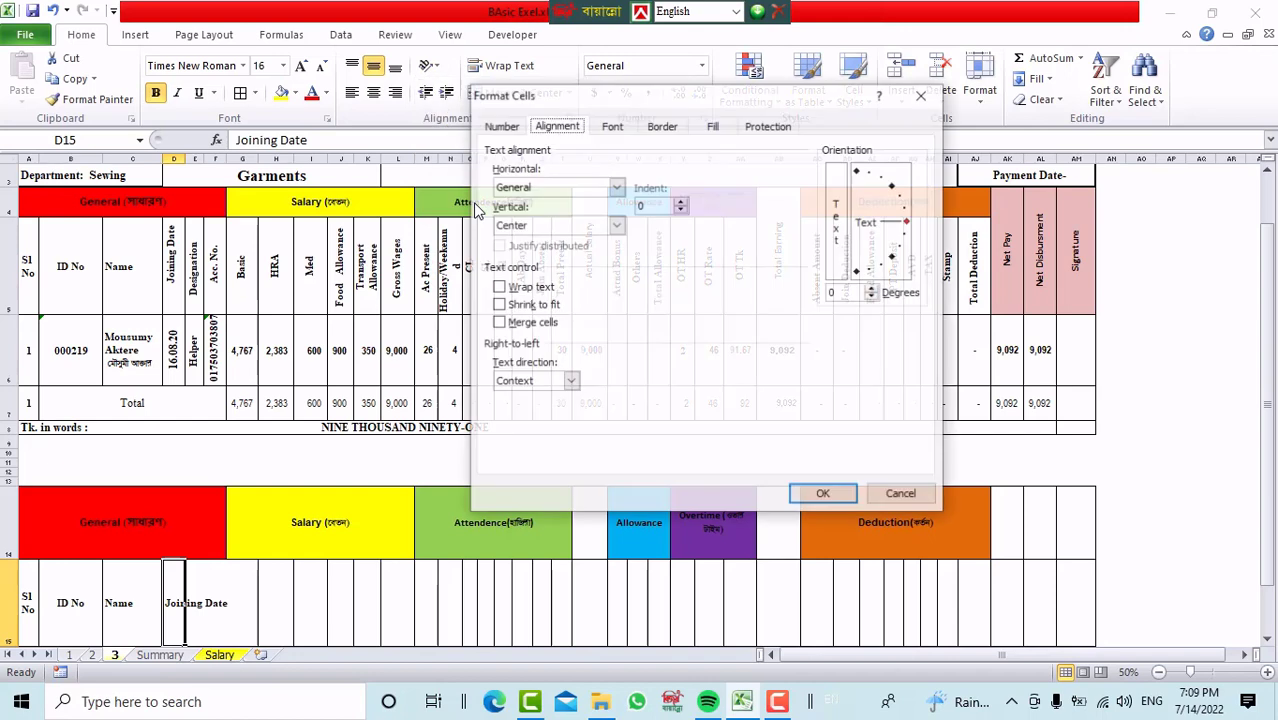
click(857, 273)
click(824, 495)
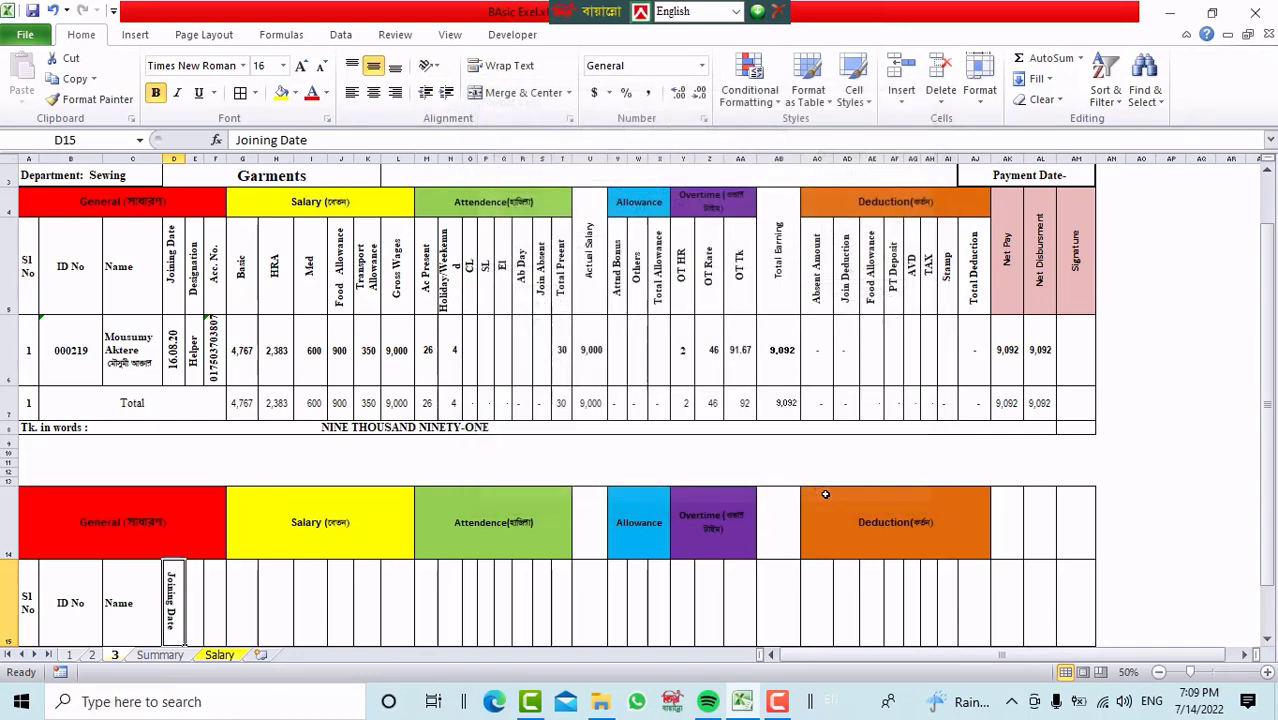
Copy the column headings Designation through Total Preent from E5:T5 into row 15 starting at E15
scroll(160, 320, down, 10)
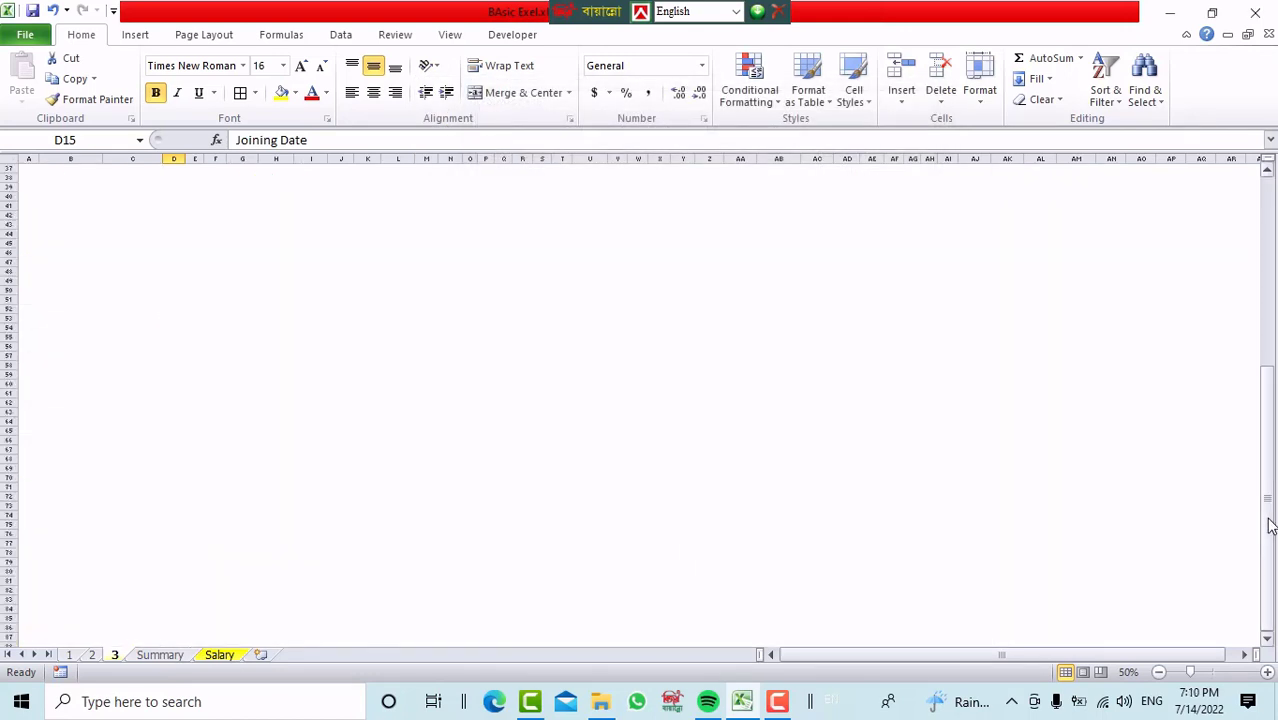
drag(1268, 522, 1266, 328)
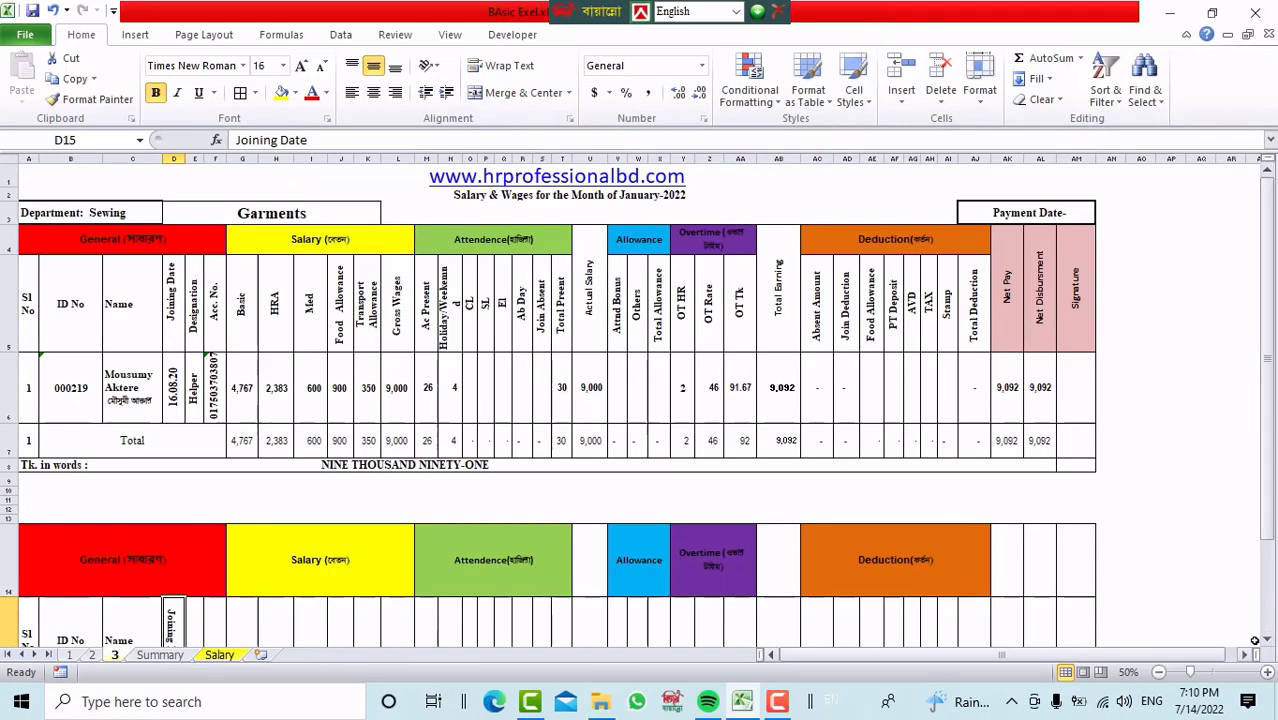
scroll(972, 522, down, 1)
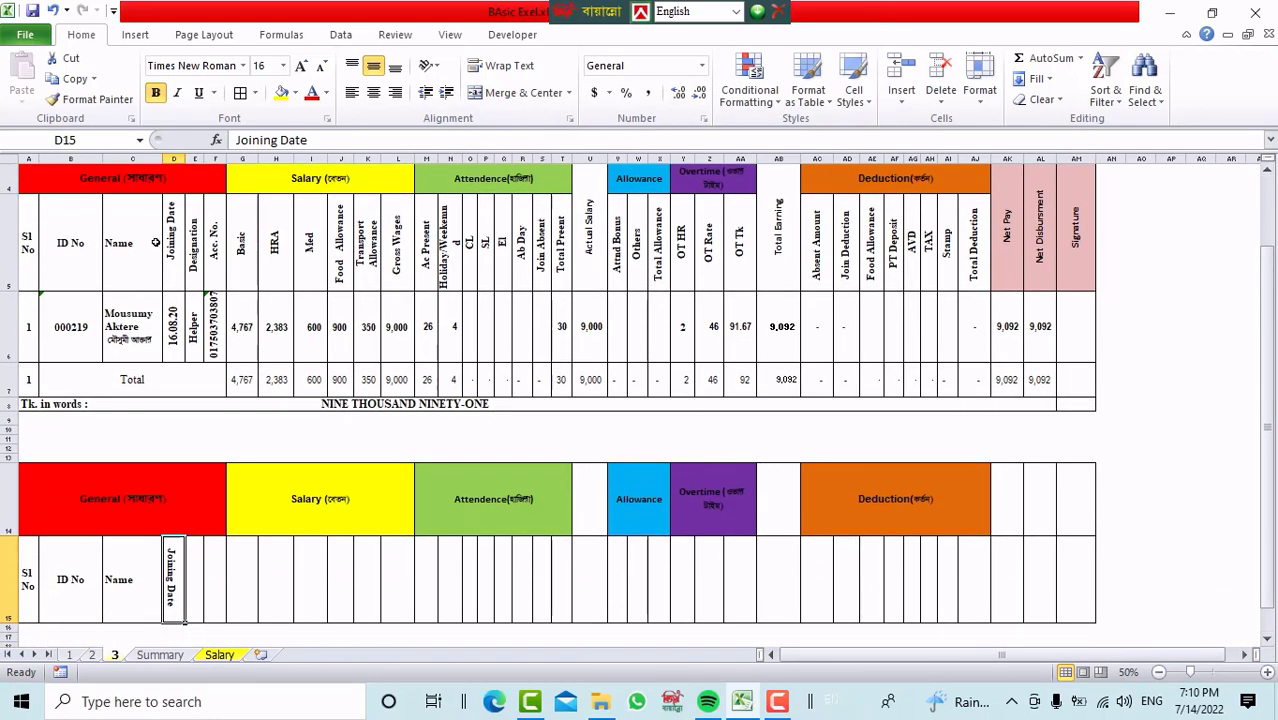
drag(195, 247, 372, 256)
click(198, 562)
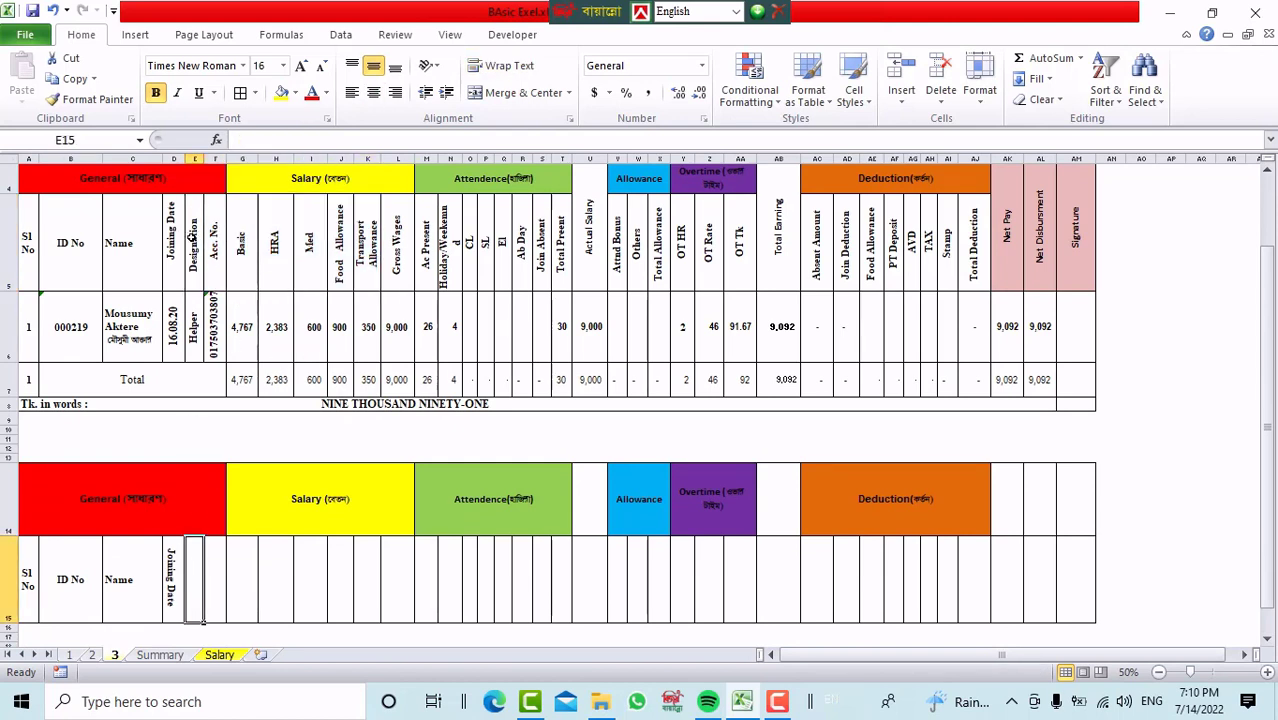
drag(196, 245, 563, 236)
key(ctrl+c)
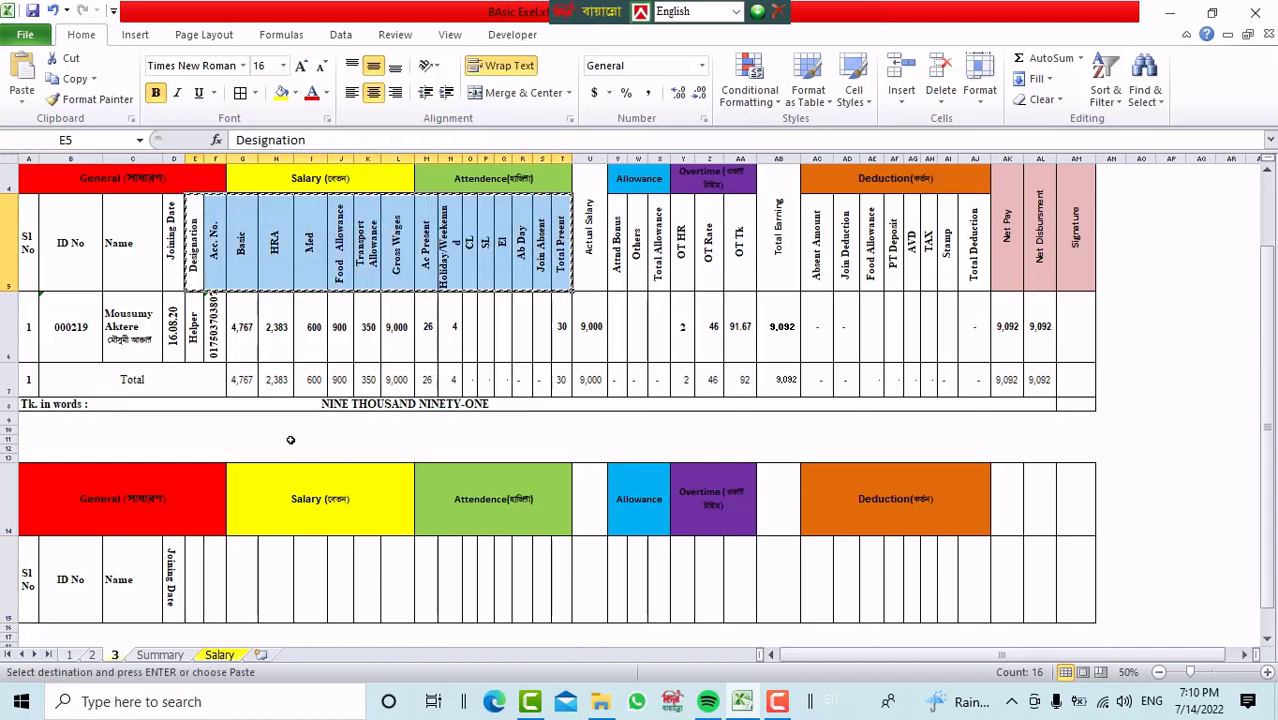
click(201, 578)
key(ctrl+v)
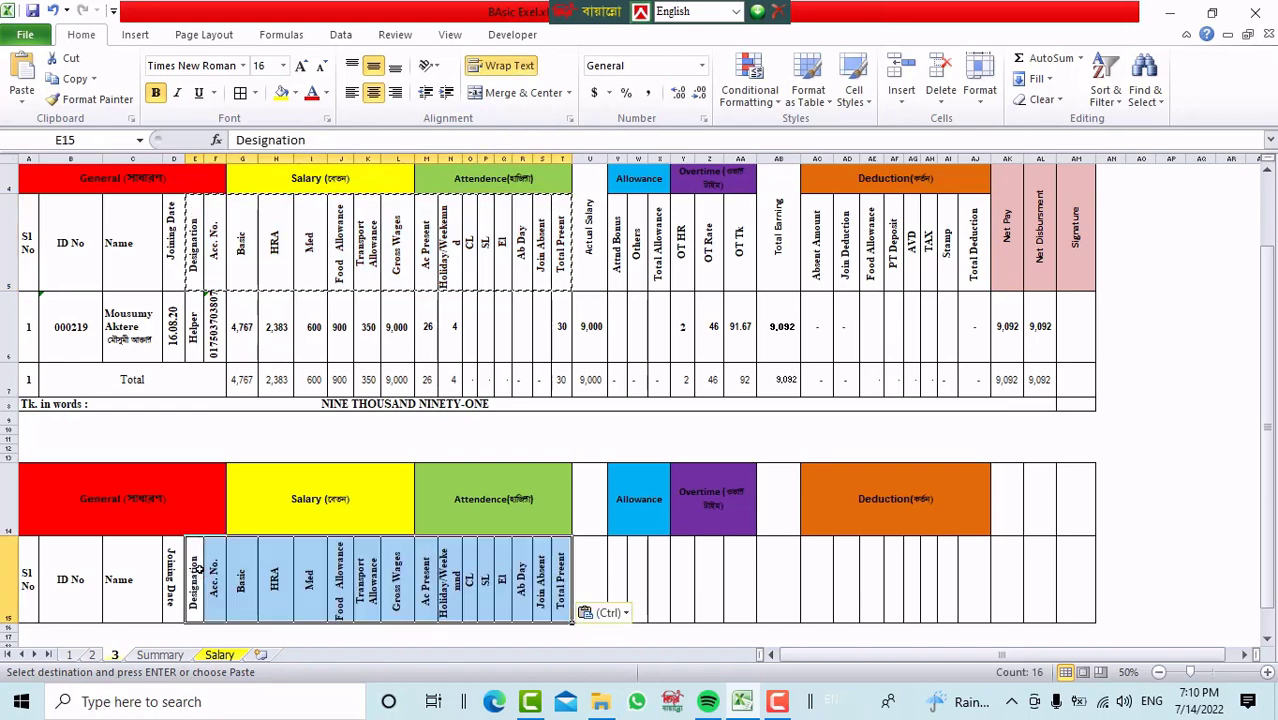
Merge and center U14:U15 and copy the Actual Salary heading from U4 into it
click(599, 559)
drag(584, 505, 588, 564)
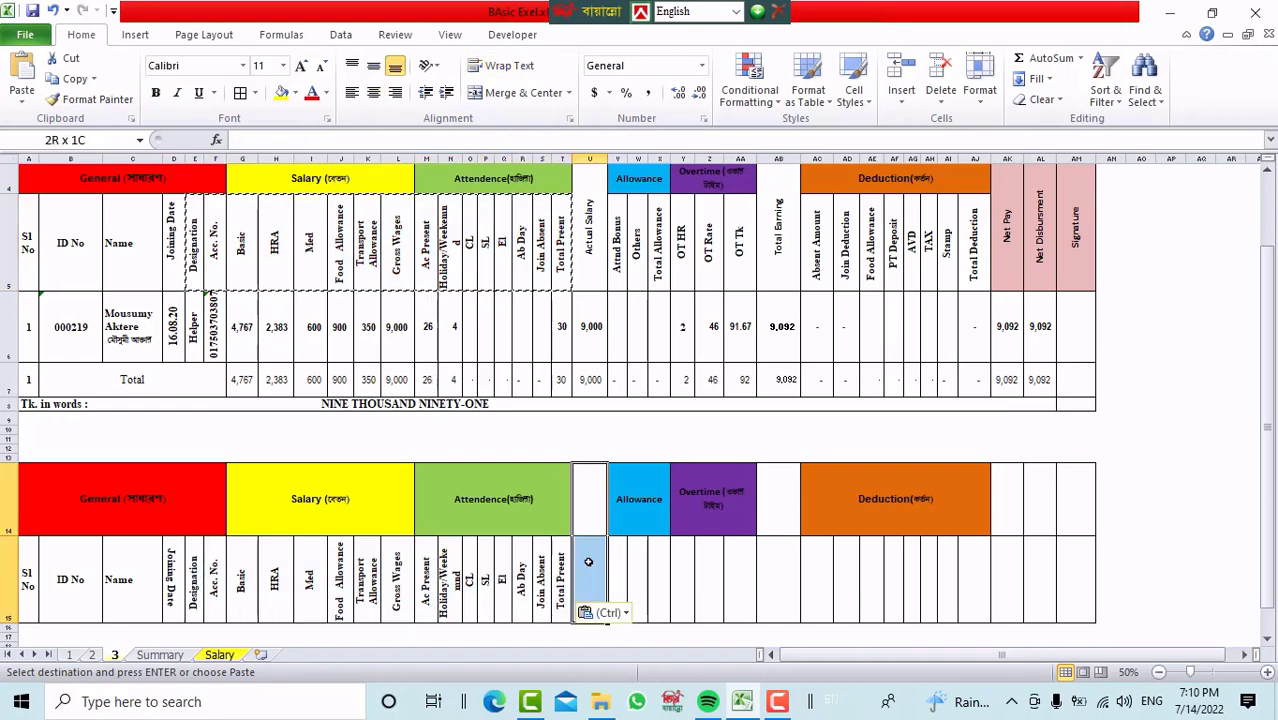
click(516, 92)
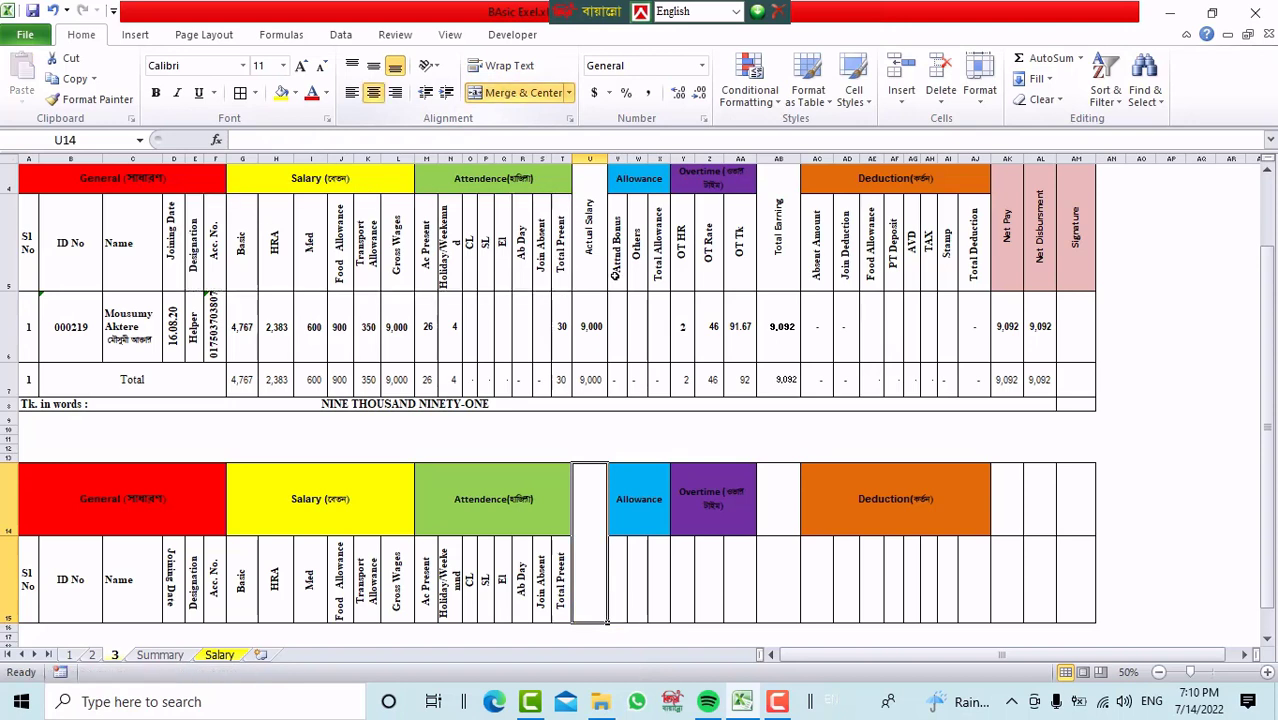
click(590, 274)
key(ctrl+c)
click(593, 508)
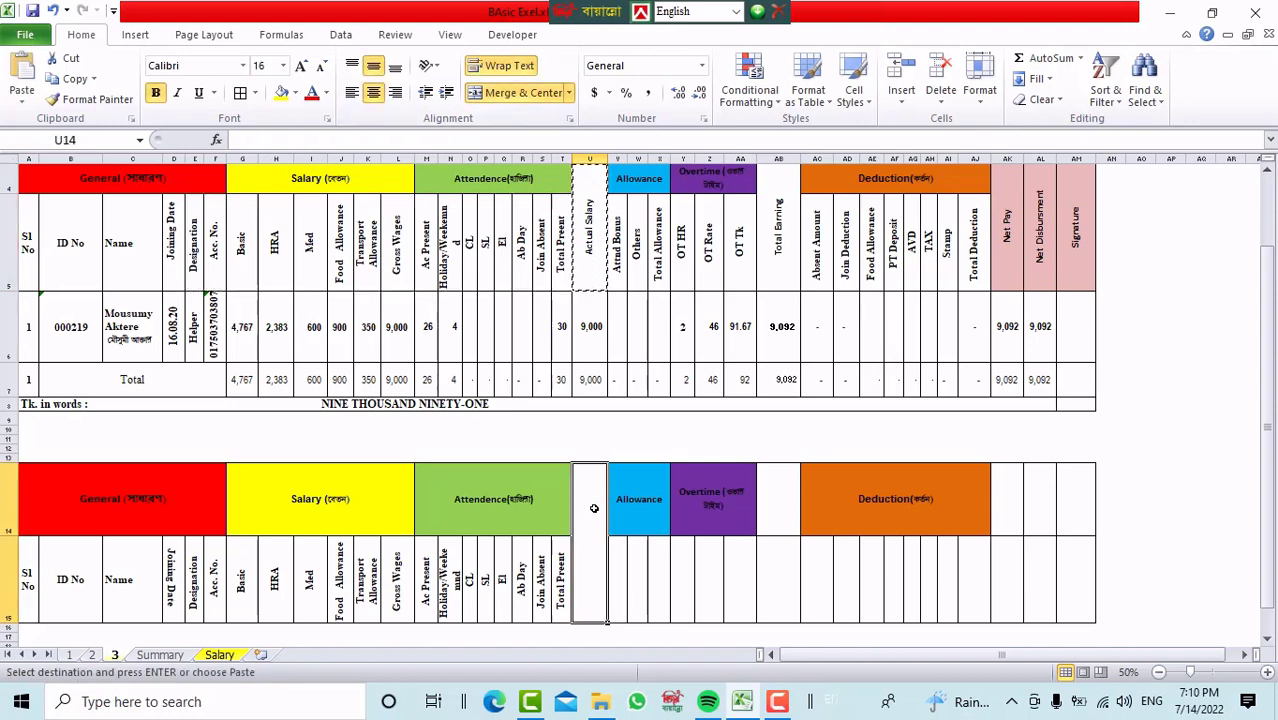
key(ctrl+v)
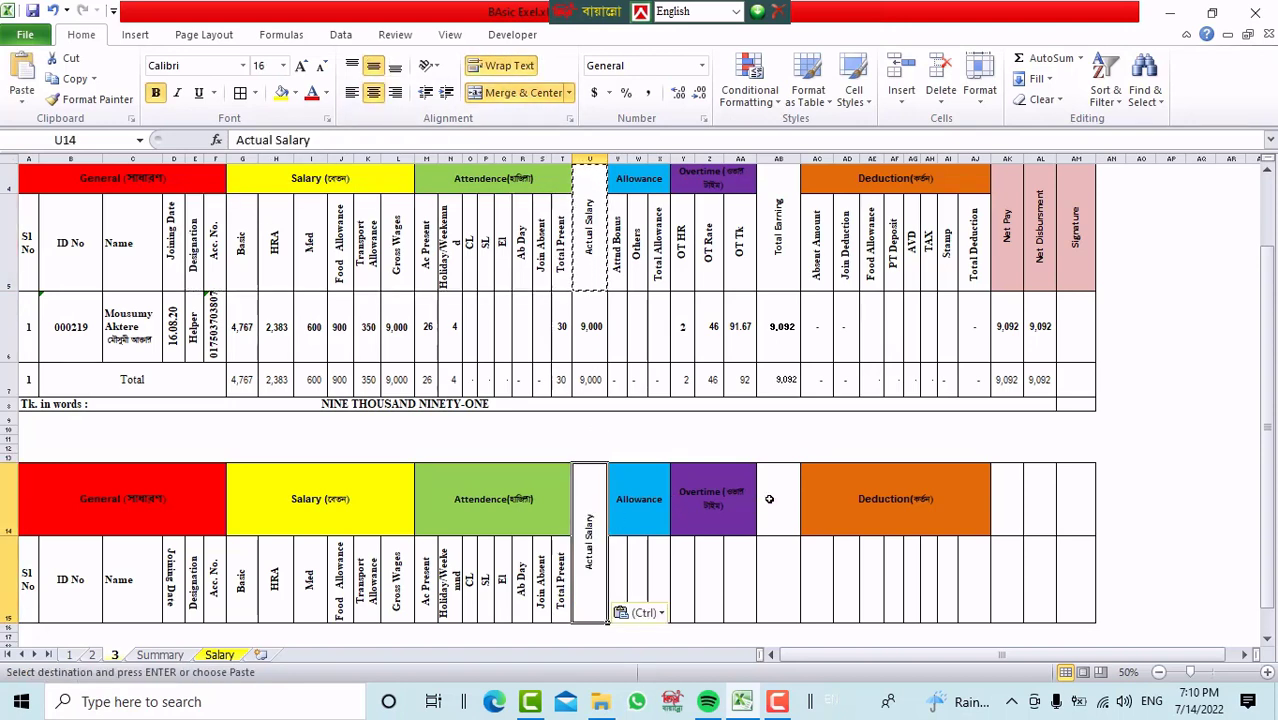
Merge and center AB14:AB15 and copy the Total Earning heading from AB4 into it
drag(756, 504, 778, 557)
click(545, 92)
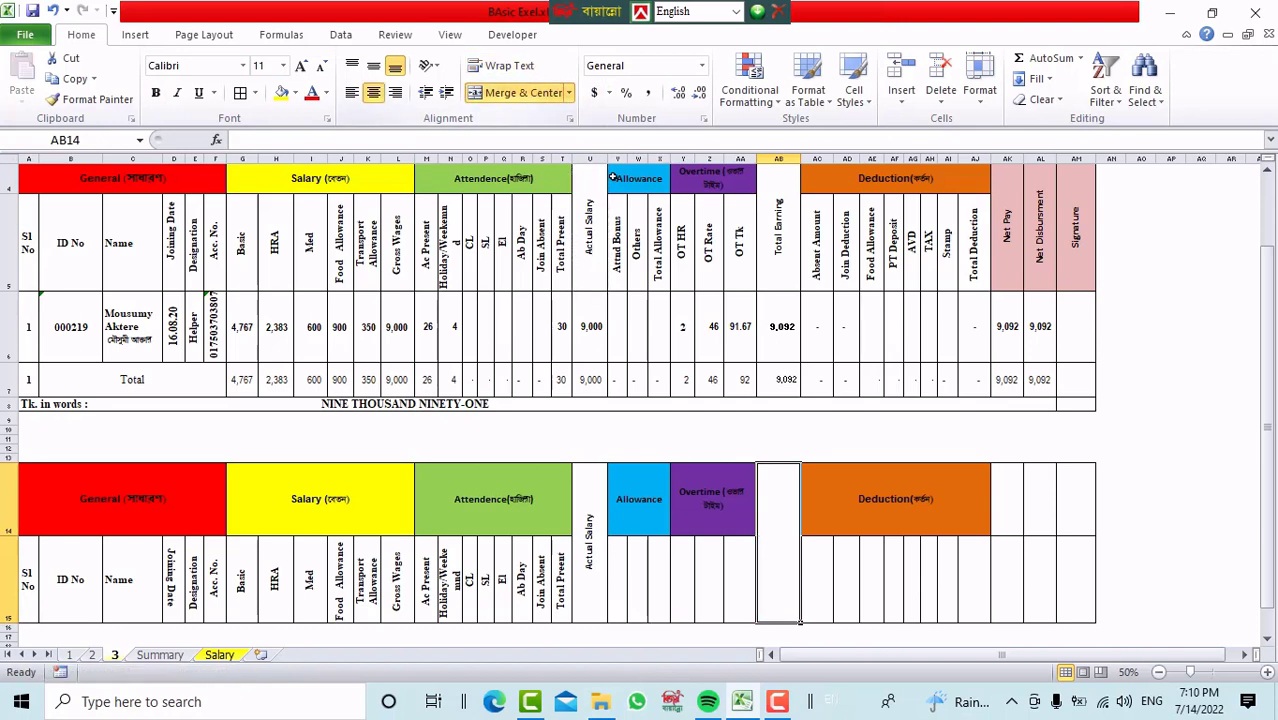
click(772, 232)
key(ctrl+c)
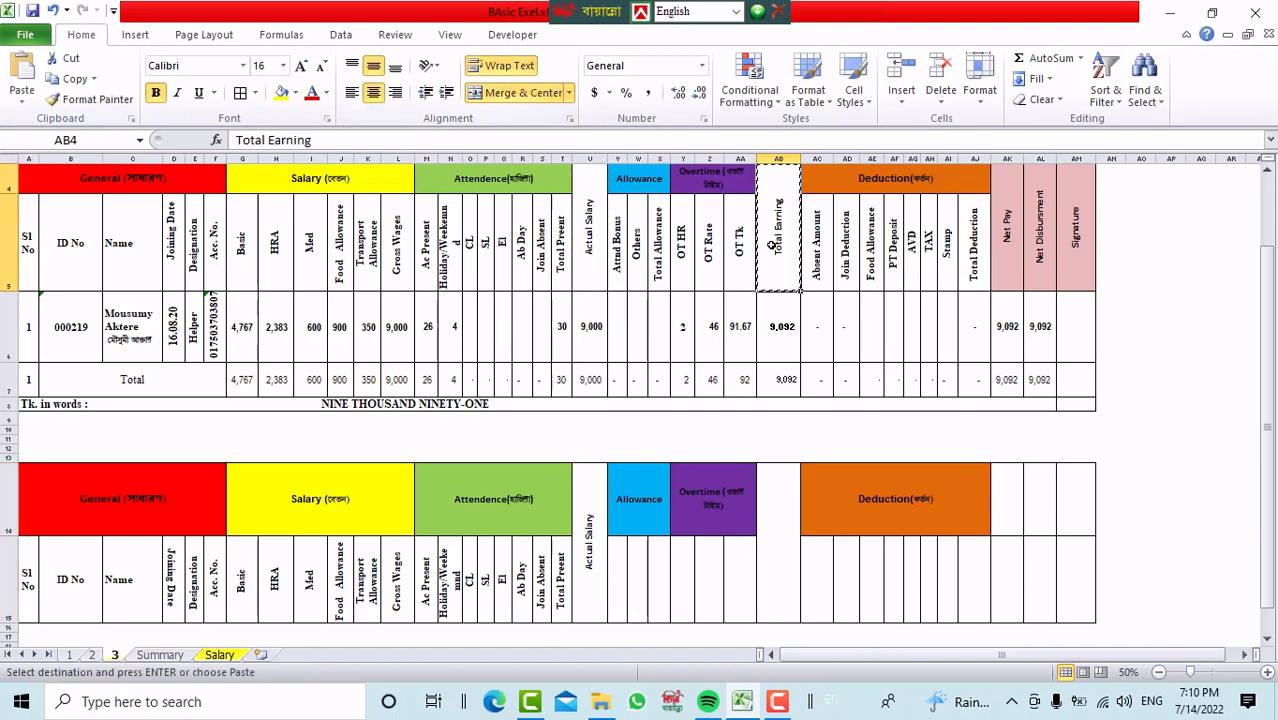
click(781, 504)
key(ctrl+v)
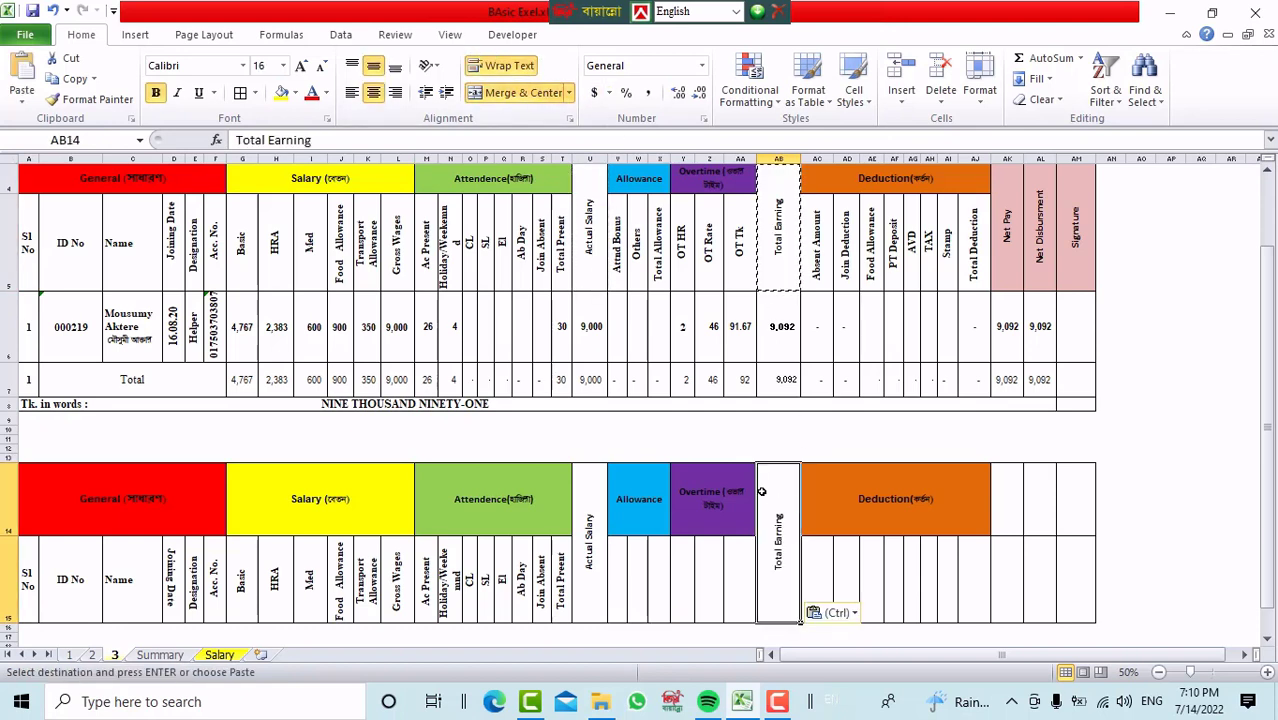
Copy the Allowance and Overtime column headings, Attnd Bonus through OT Tk, from V5:AA5 into row 15 starting at V15
drag(1268, 586, 1268, 600)
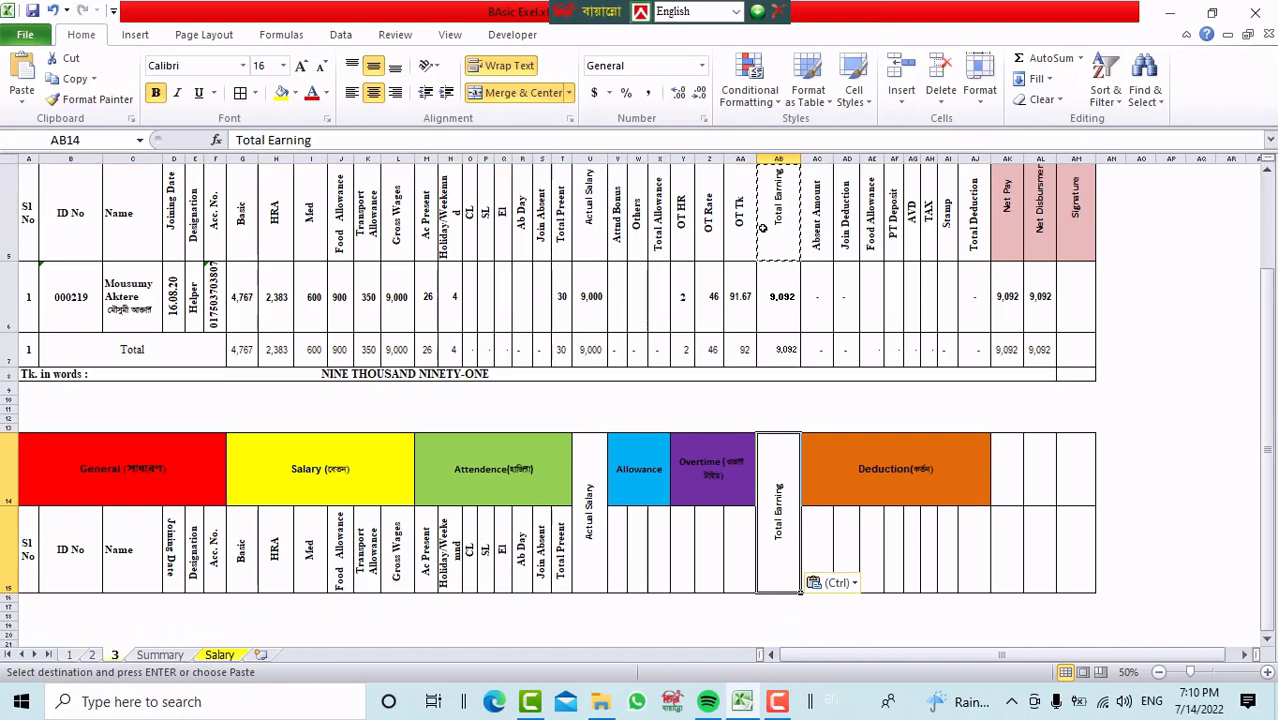
drag(1272, 402, 1268, 394)
drag(613, 318, 745, 322)
scroll(745, 322, up, 2)
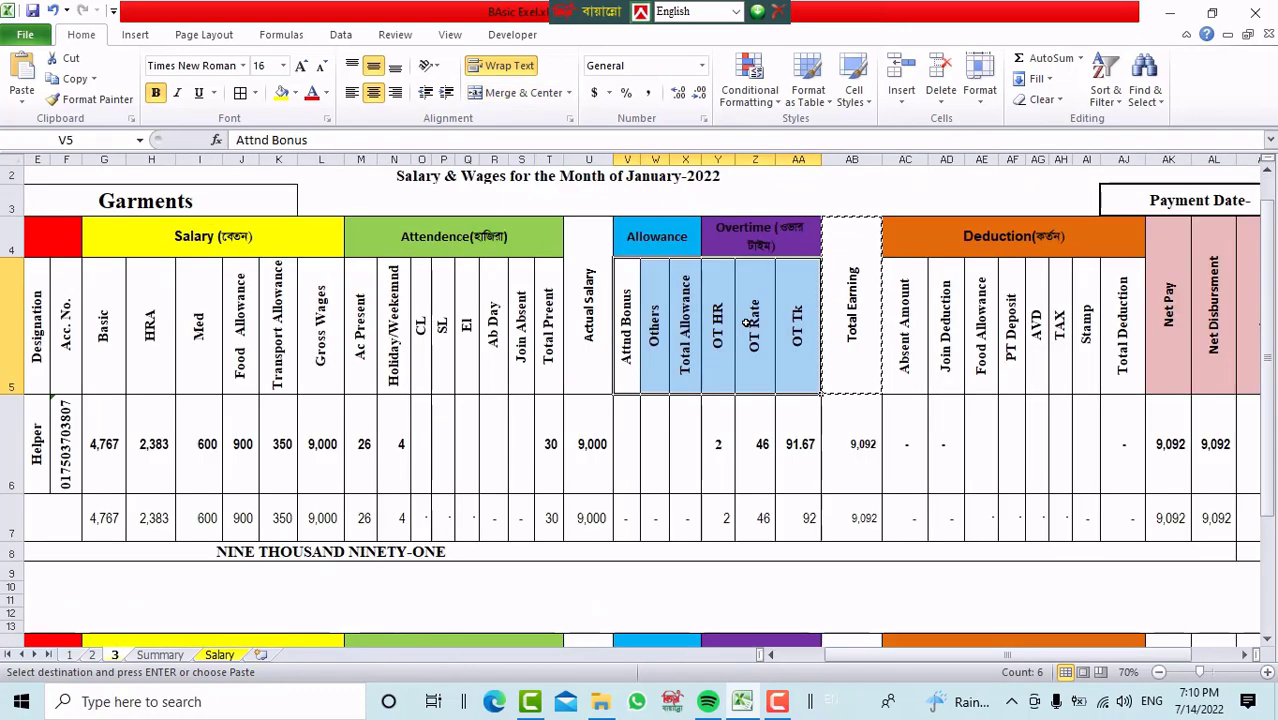
key(ctrl+c)
drag(1268, 456, 1268, 470)
click(1158, 672)
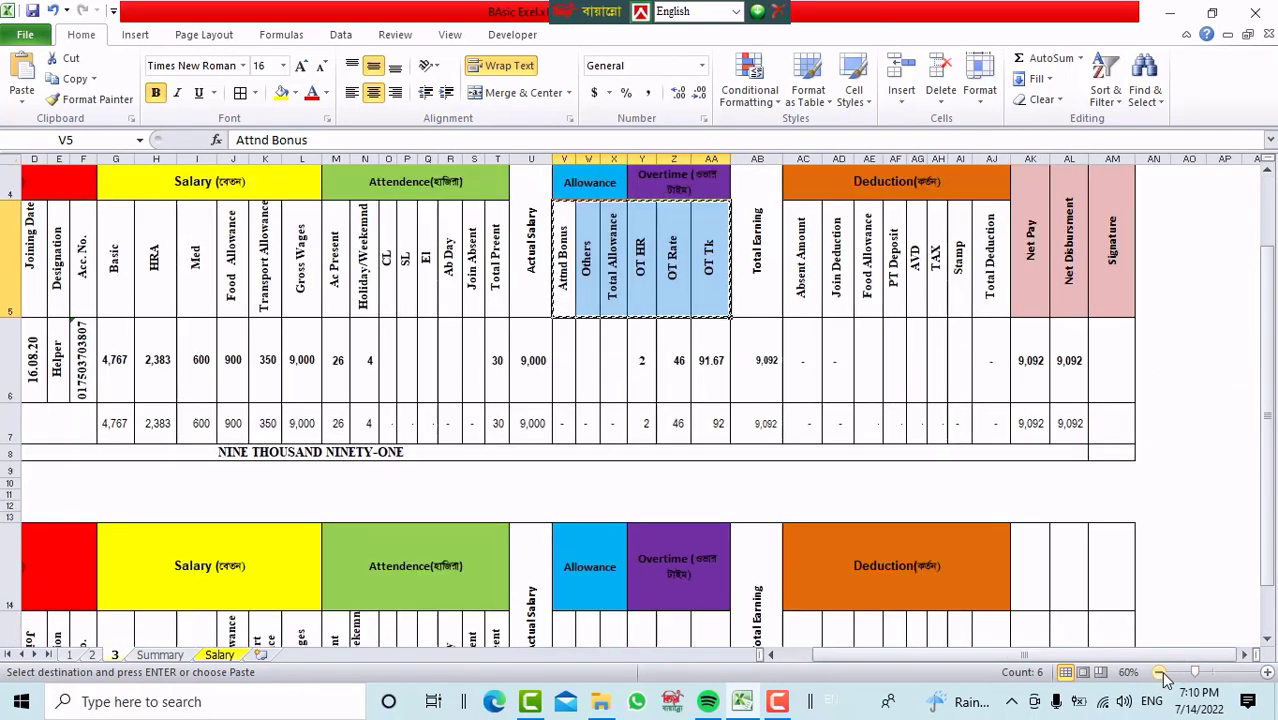
scroll(828, 480, down, 10)
scroll(1199, 493, down, 12)
drag(1270, 565, 1270, 348)
drag(1268, 638, 1268, 638)
click(562, 600)
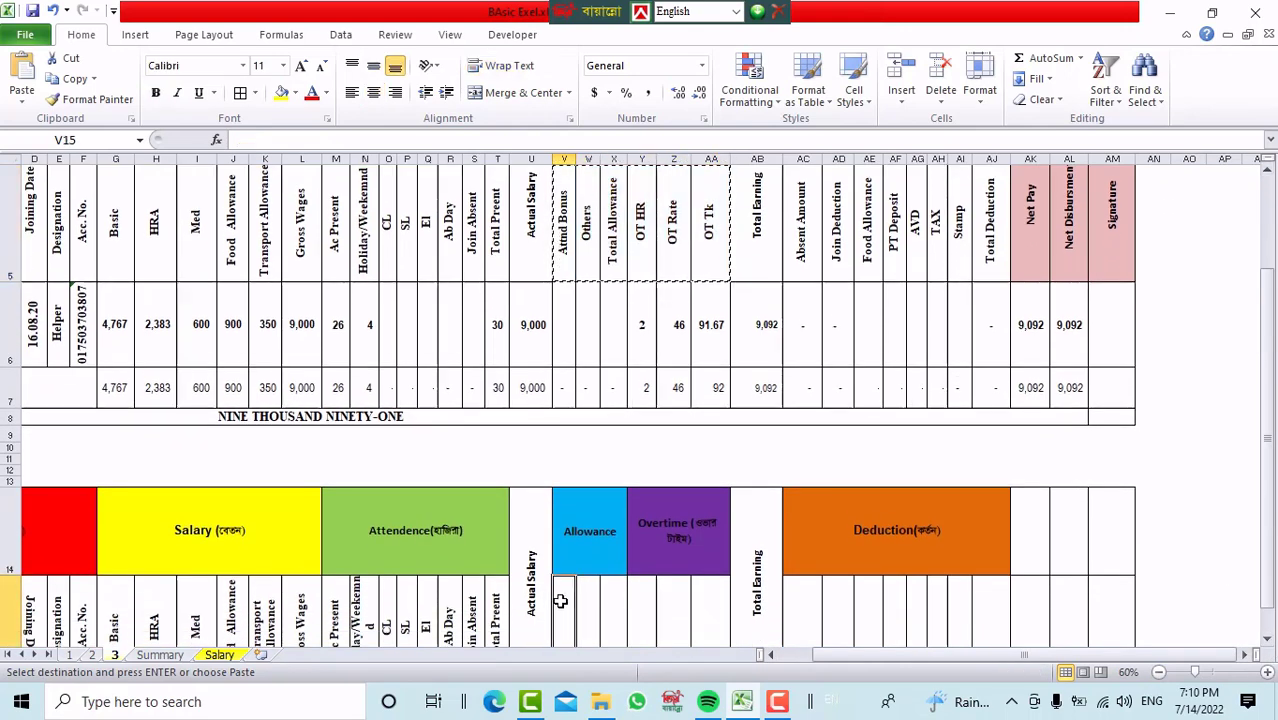
key(ctrl+v)
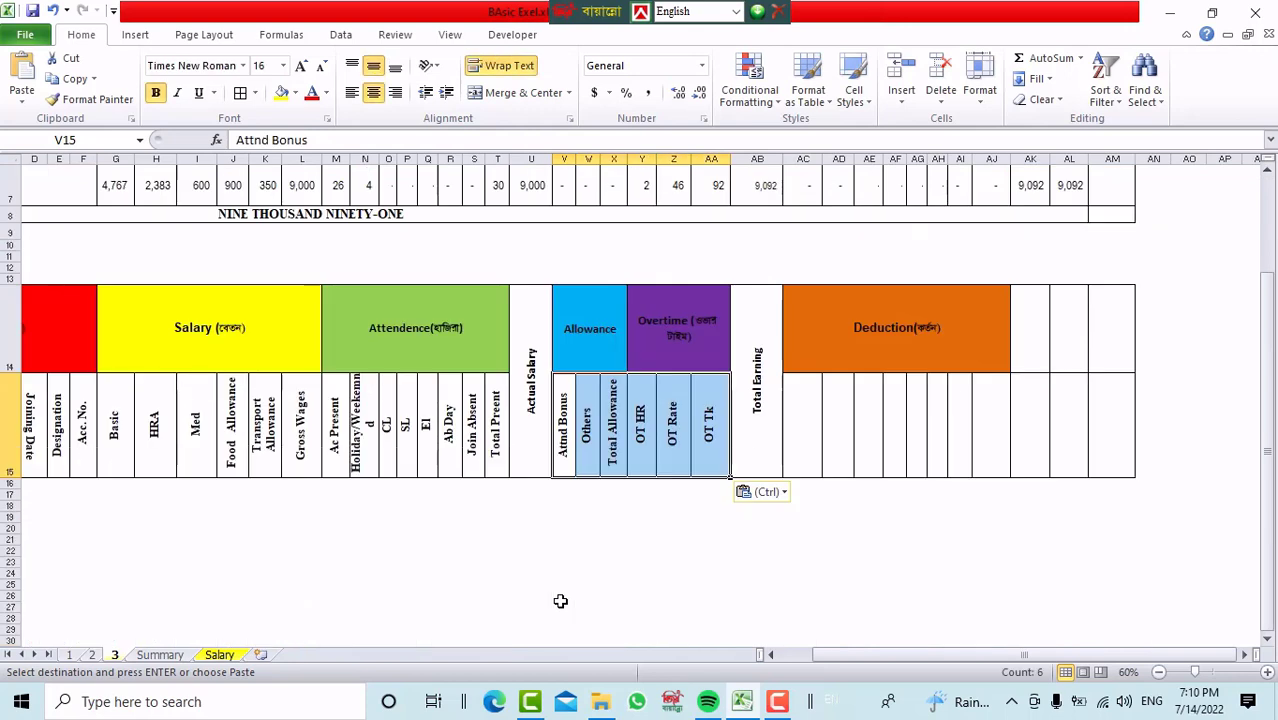
Copy the Deduction column headings, Absent Amount through Total Deduction, from AC5:AJ5 into row 15 starting at AC15
drag(1267, 497, 1272, 445)
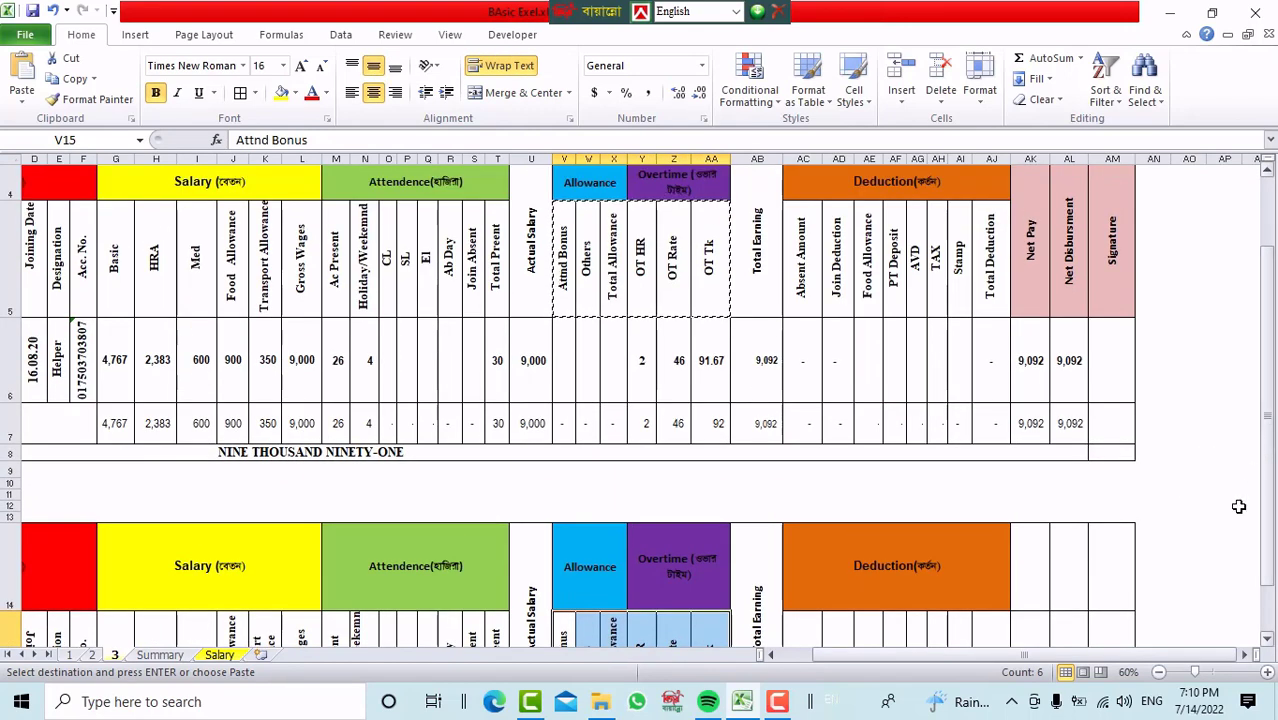
click(1159, 672)
scroll(1142, 674, up, 1)
scroll(1142, 674, down, 7)
scroll(1243, 654, up, 7)
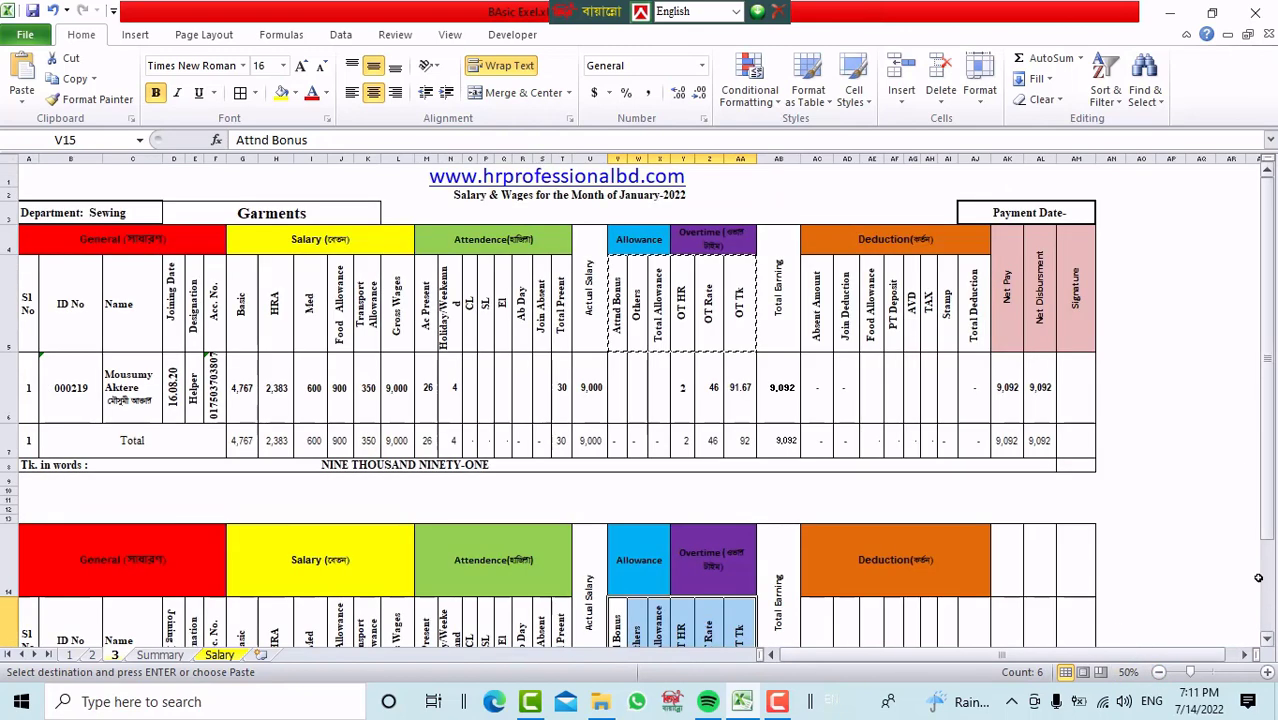
drag(1272, 520, 1271, 526)
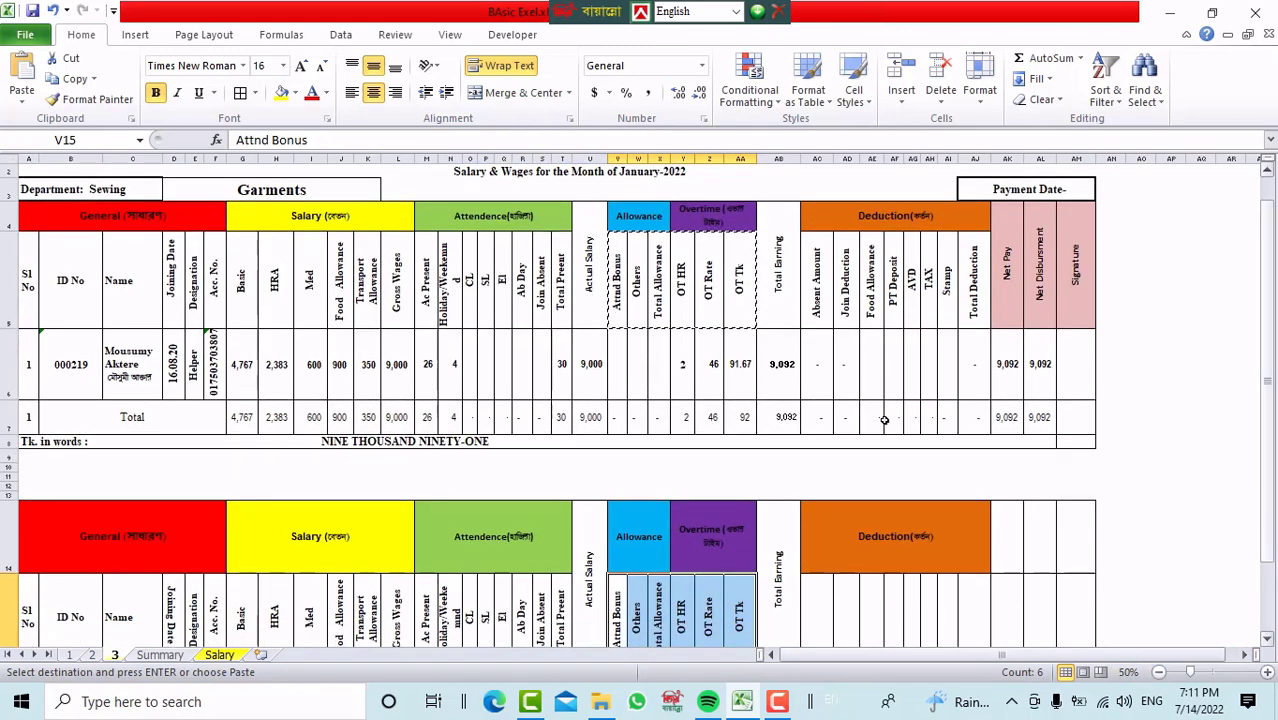
drag(817, 278, 985, 285)
key(ctrl+c)
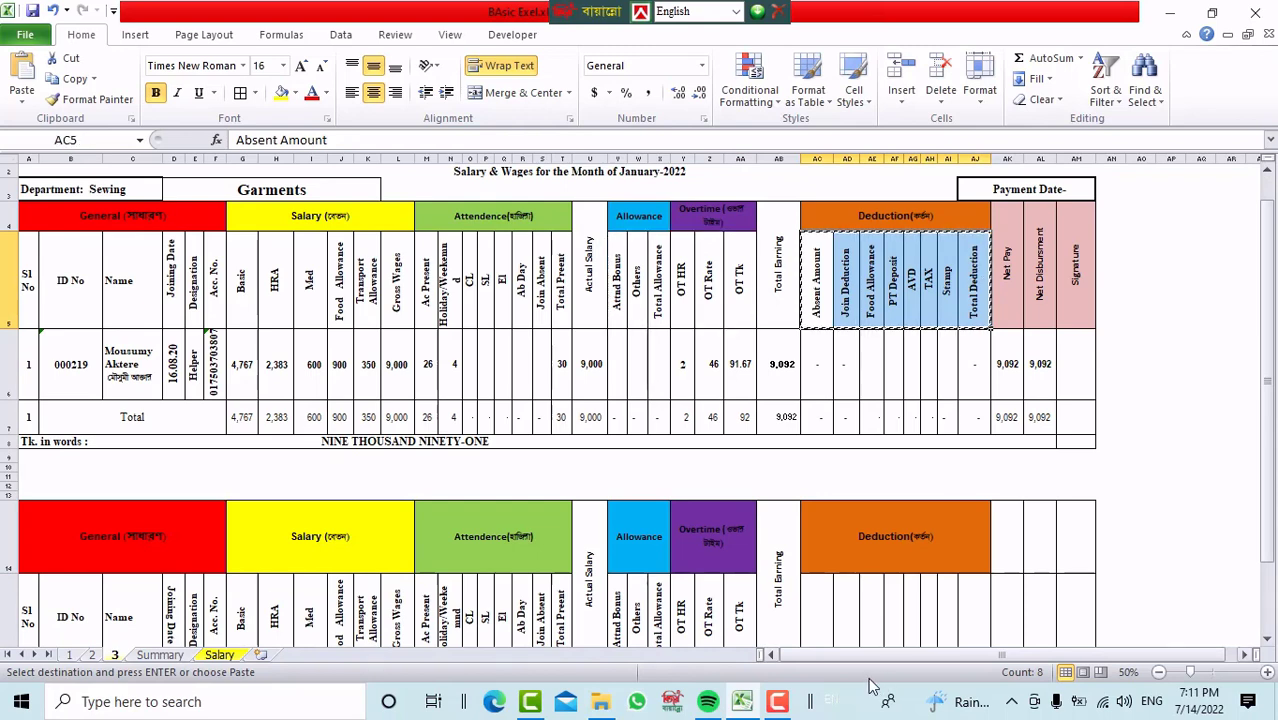
click(823, 616)
key(ctrl+v)
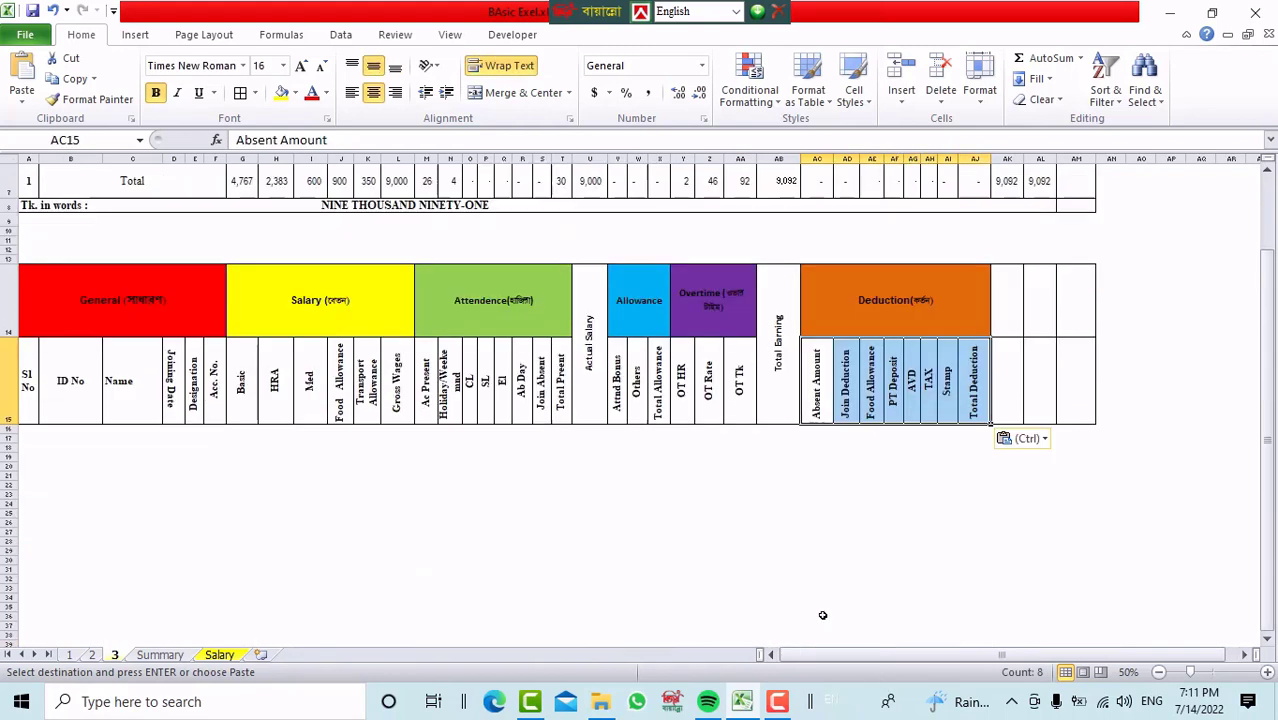
Merge and center AK14:AK15 and AL14:AL15 as two separate vertical heading cells
scroll(1206, 509, up, 2)
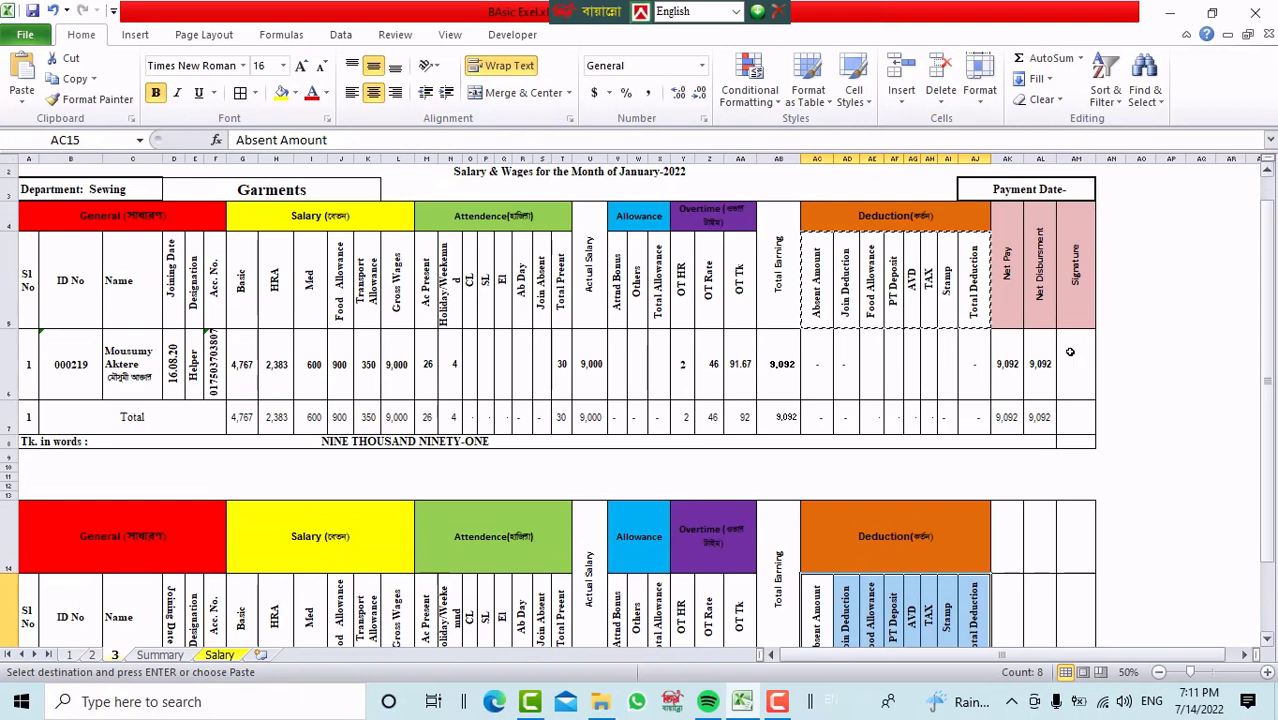
drag(1007, 537, 1007, 610)
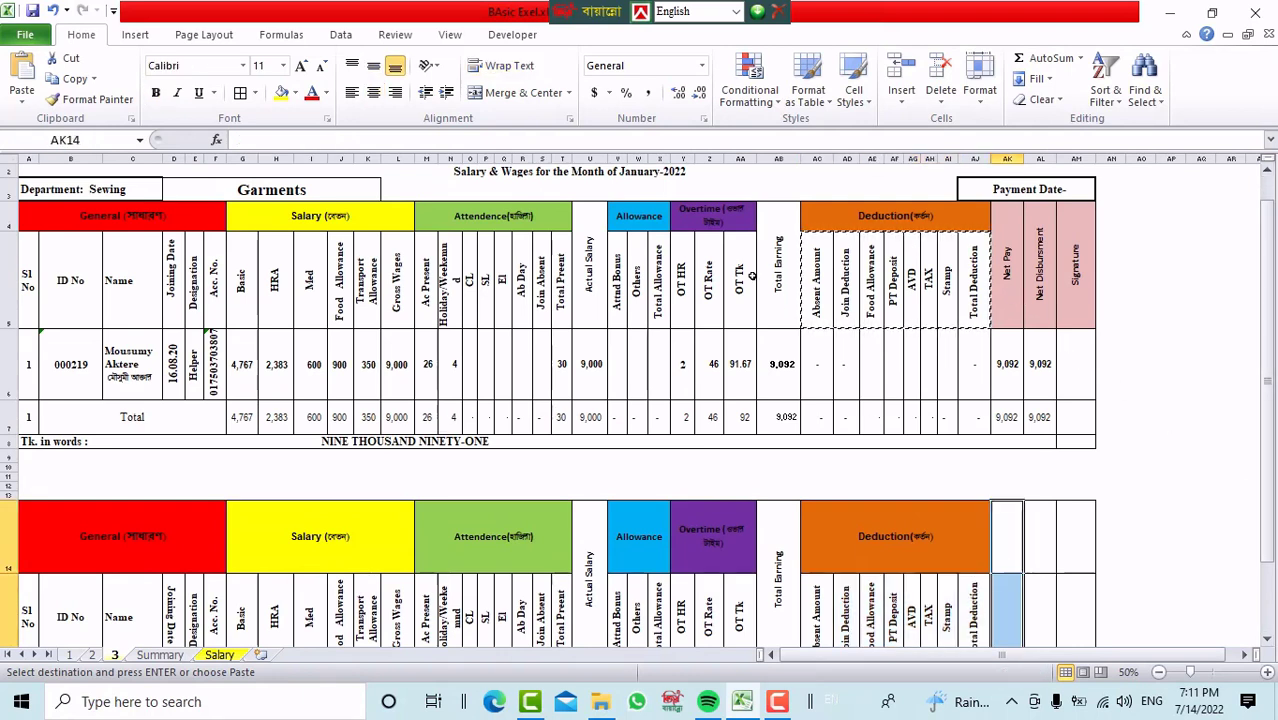
click(543, 96)
click(1004, 313)
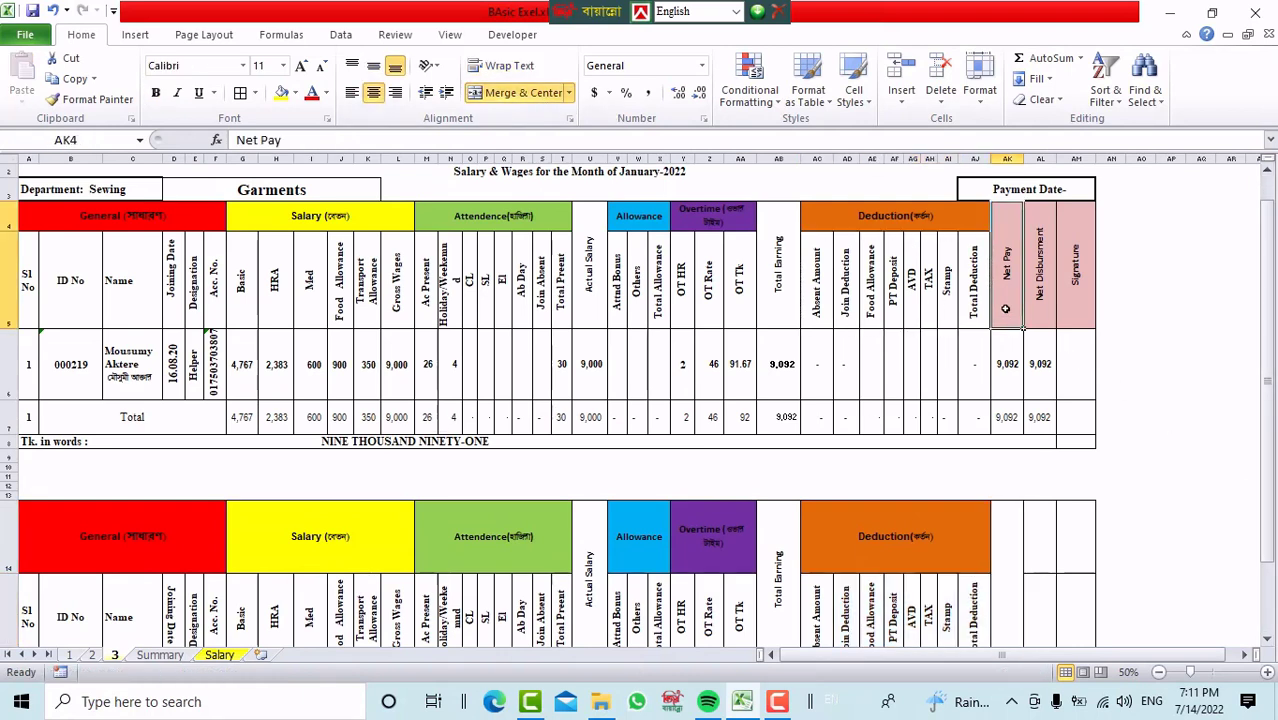
drag(1057, 531, 1045, 610)
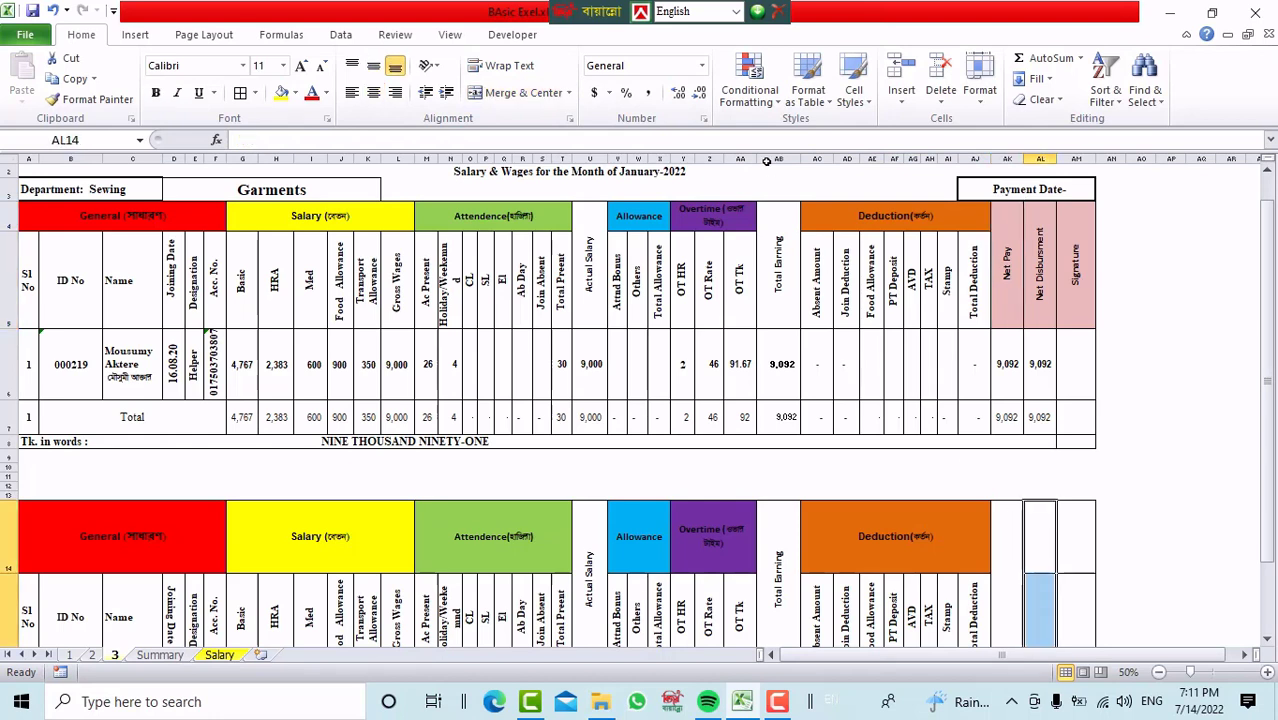
click(518, 93)
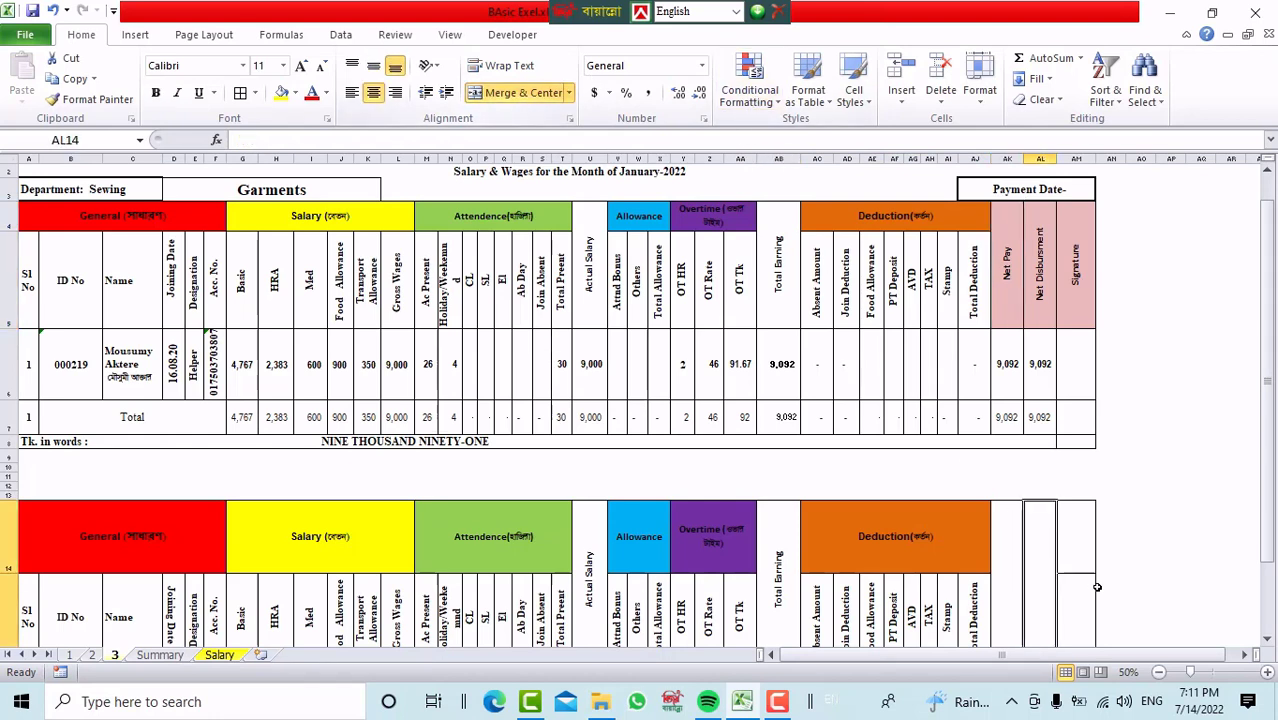
Use Format Painter to copy the merged cell format from AL14 onto AM14:AM15
click(90, 99)
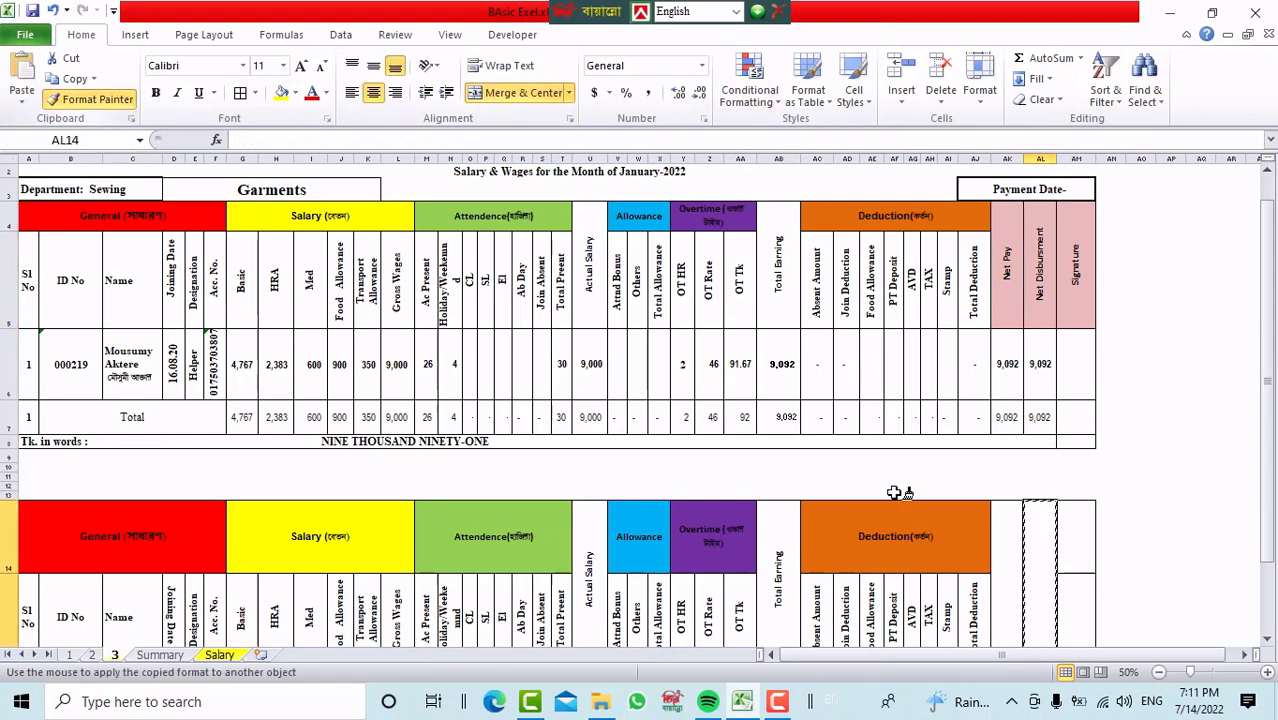
drag(1090, 550, 1087, 553)
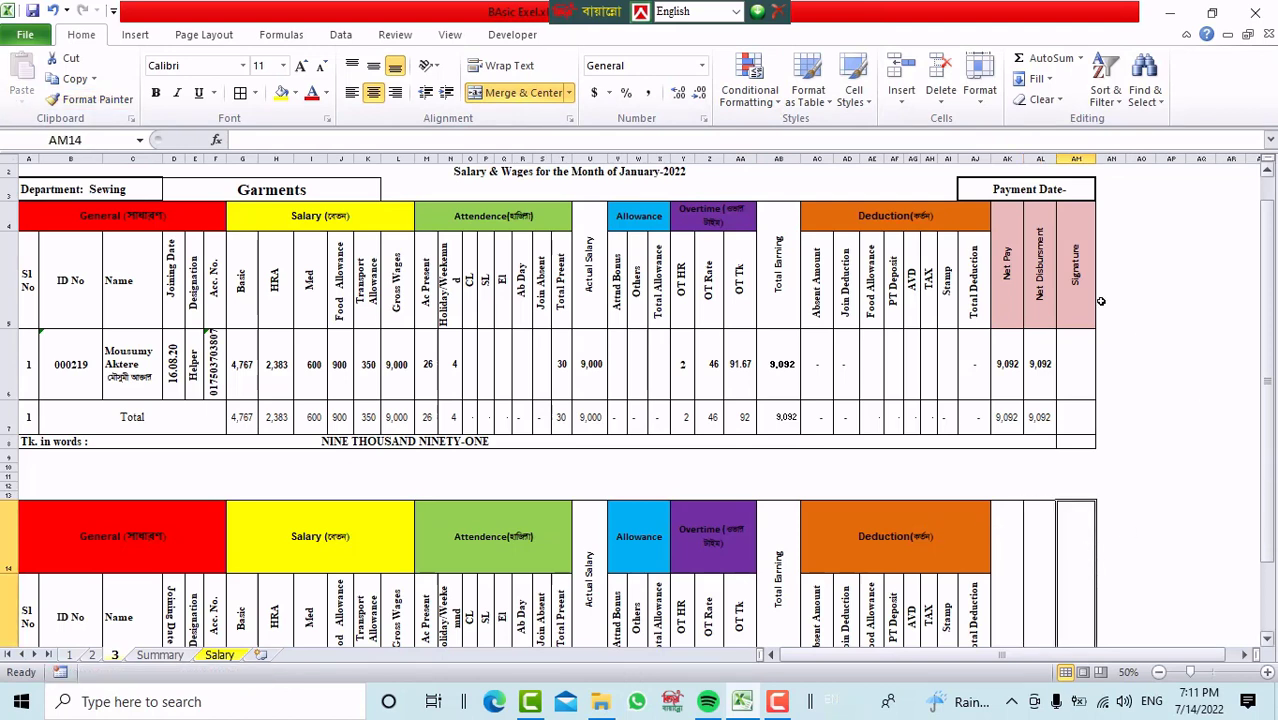
Copy the Net Pay, Net Disbursment and Signature headings from AK4:AM5 into AK14:AM15
drag(1017, 289, 1068, 282)
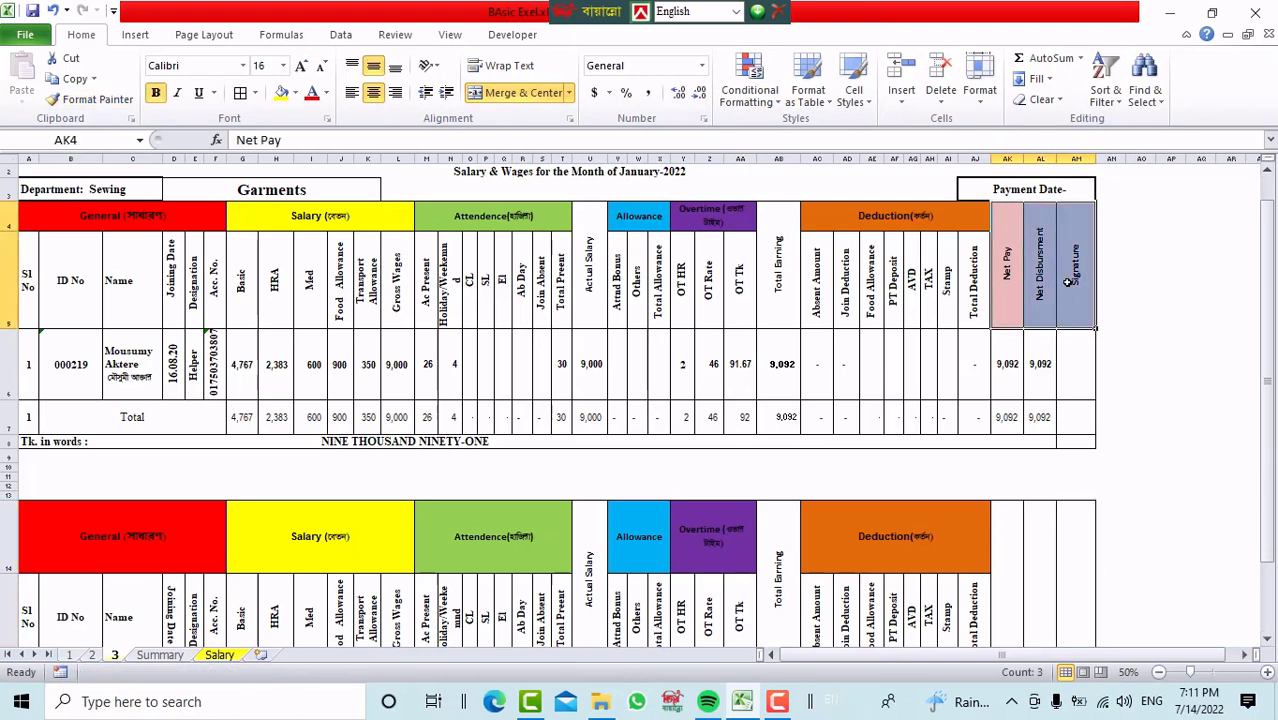
key(ctrl+c)
click(1015, 546)
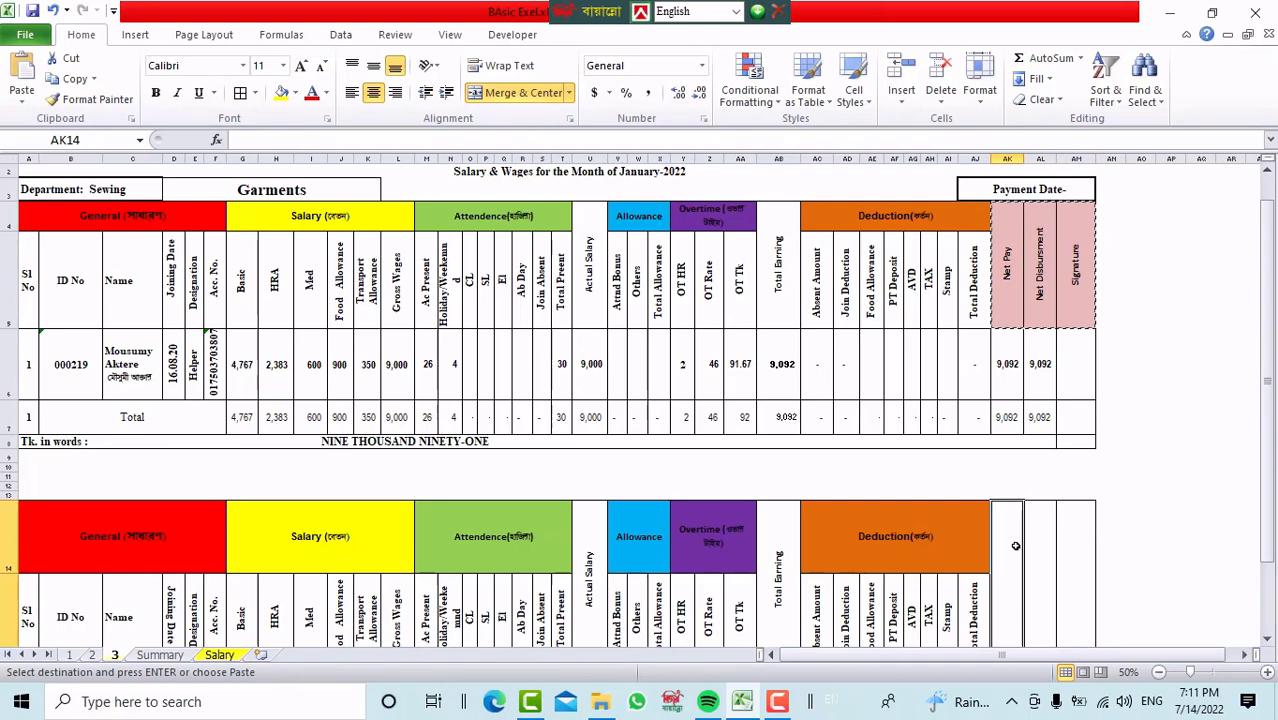
key(ctrl+v)
drag(1268, 418, 1275, 467)
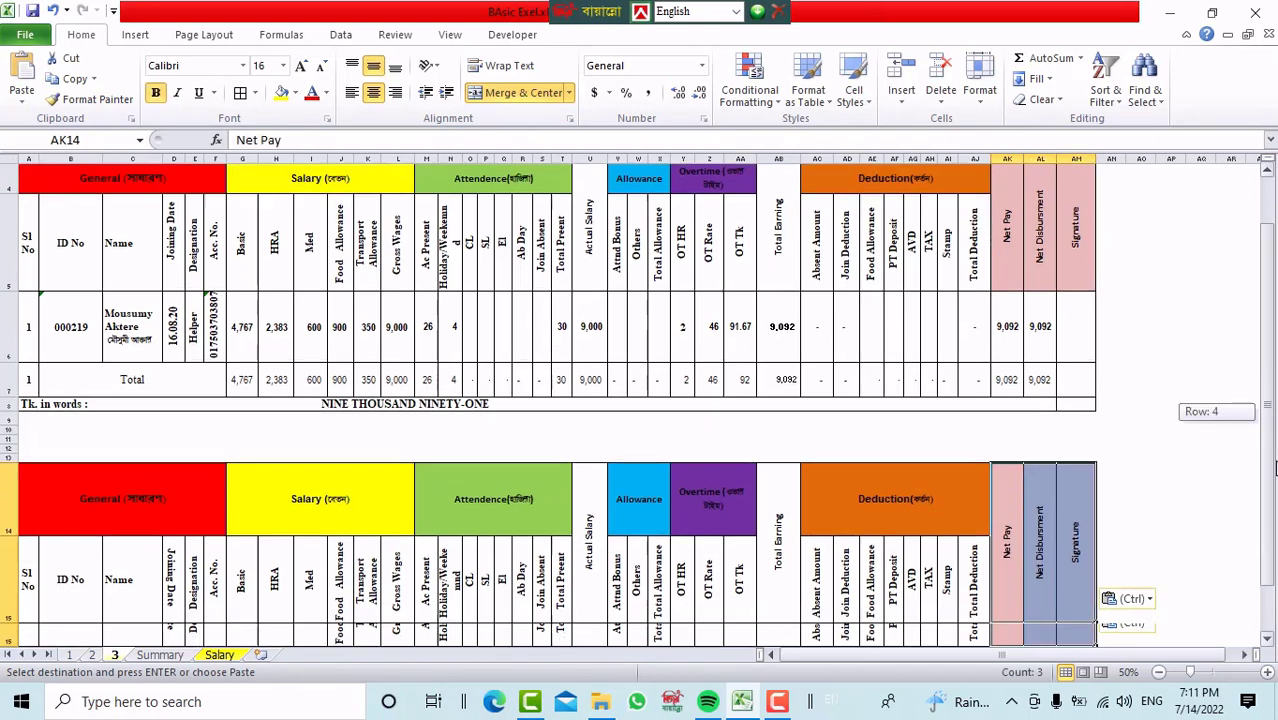
Undo the pasted Net Pay, Net Disbursment and Signature headings and the Format Painter merge of AM14:AM15
key(ctrl+z)
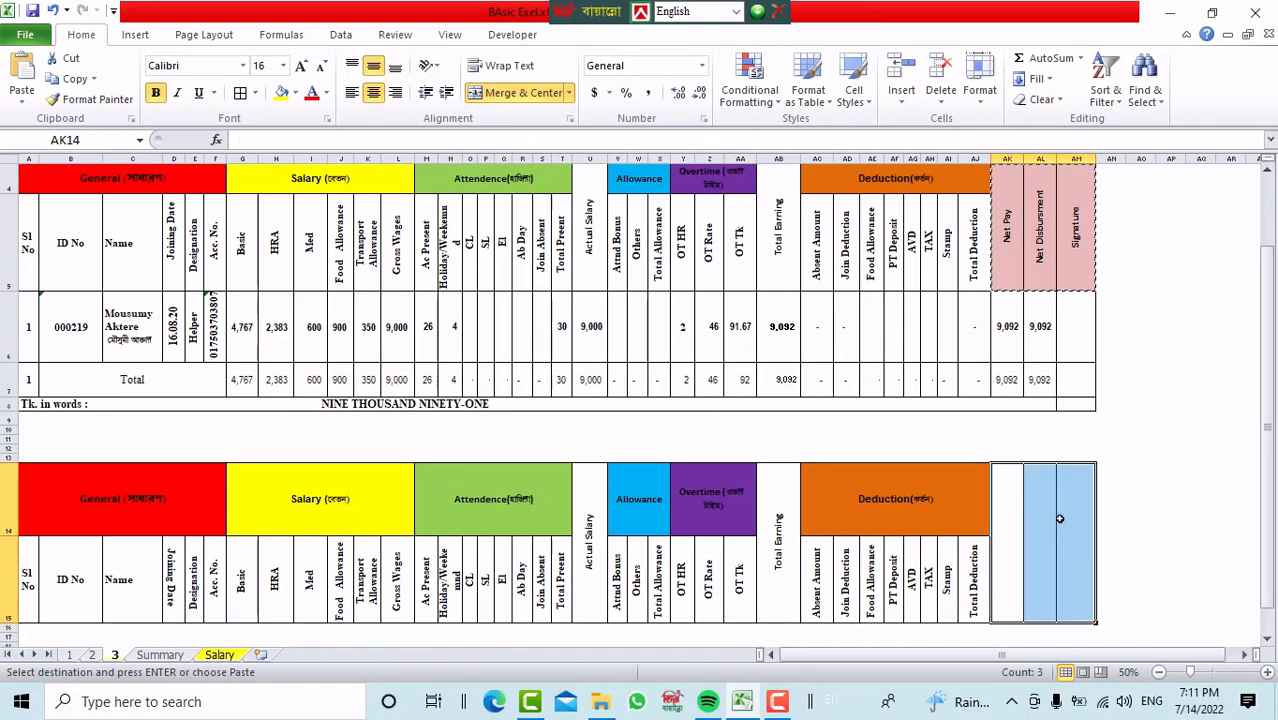
key(ctrl+z)
click(1139, 518)
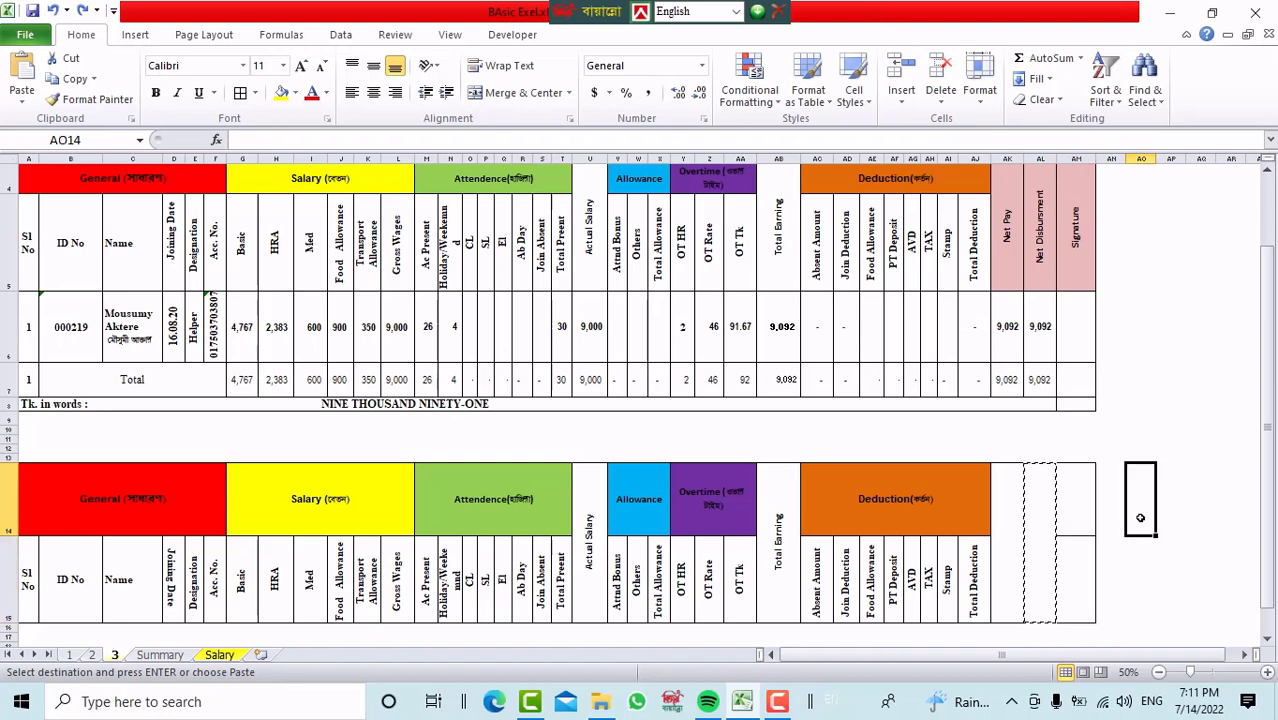
Use Format Painter to copy the merged cell format from AK14 onto AL14, and from AL14 onto AM14:AM15
click(1047, 514)
click(1181, 526)
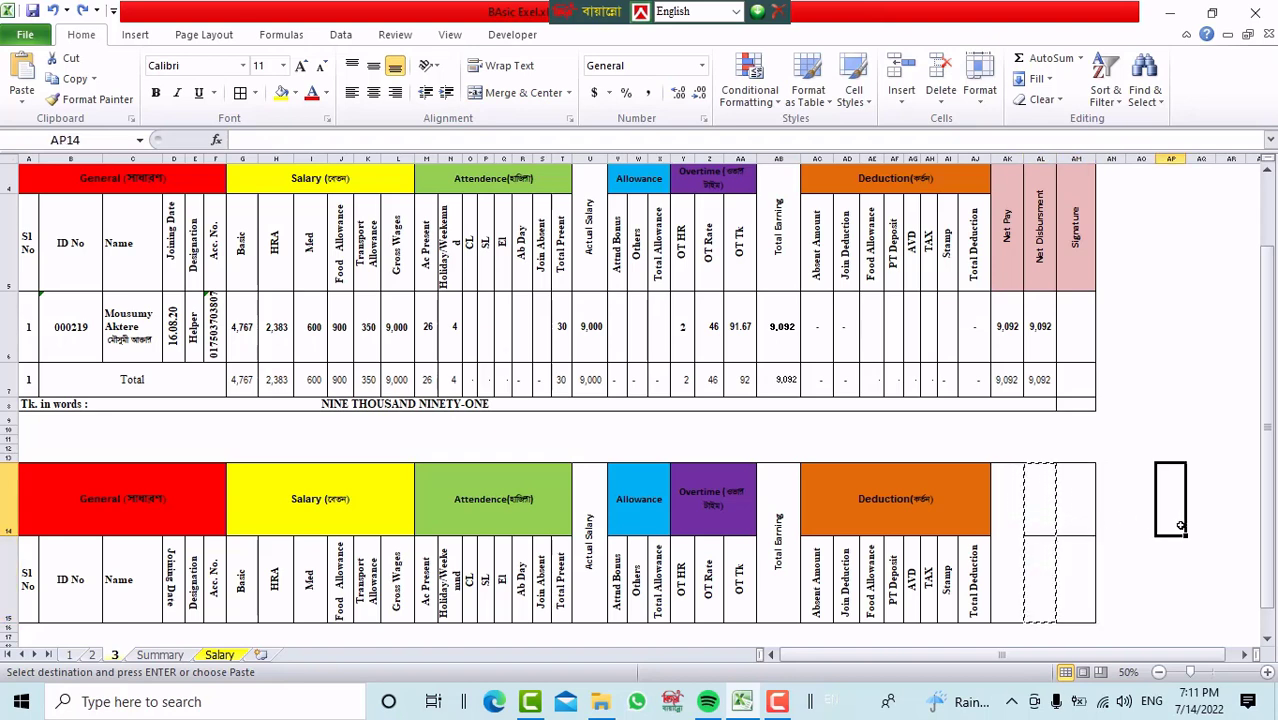
click(1002, 514)
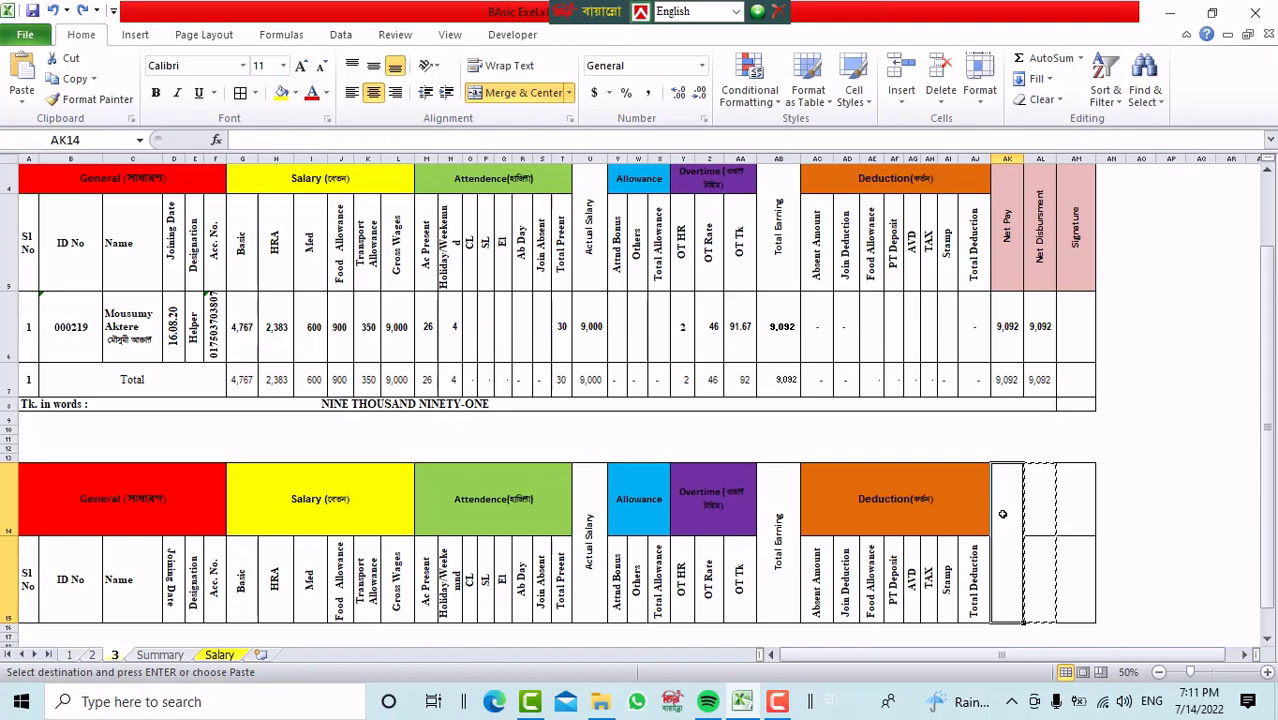
click(118, 104)
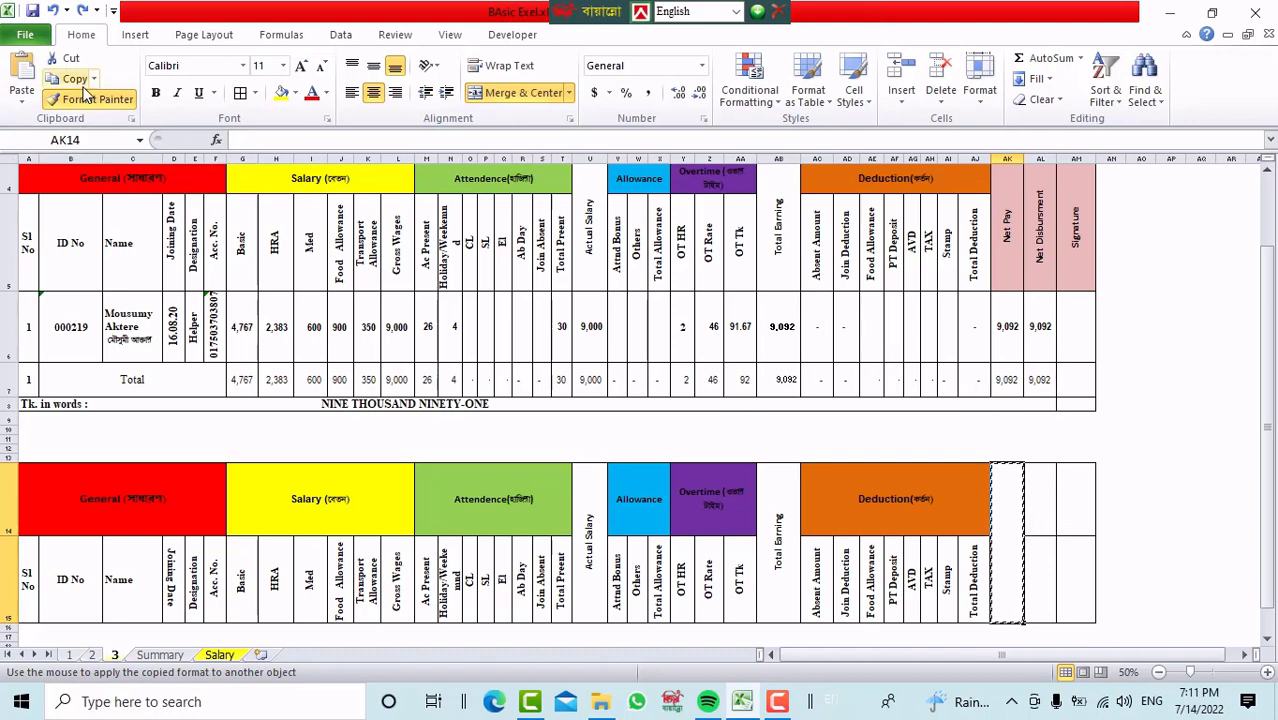
click(1038, 505)
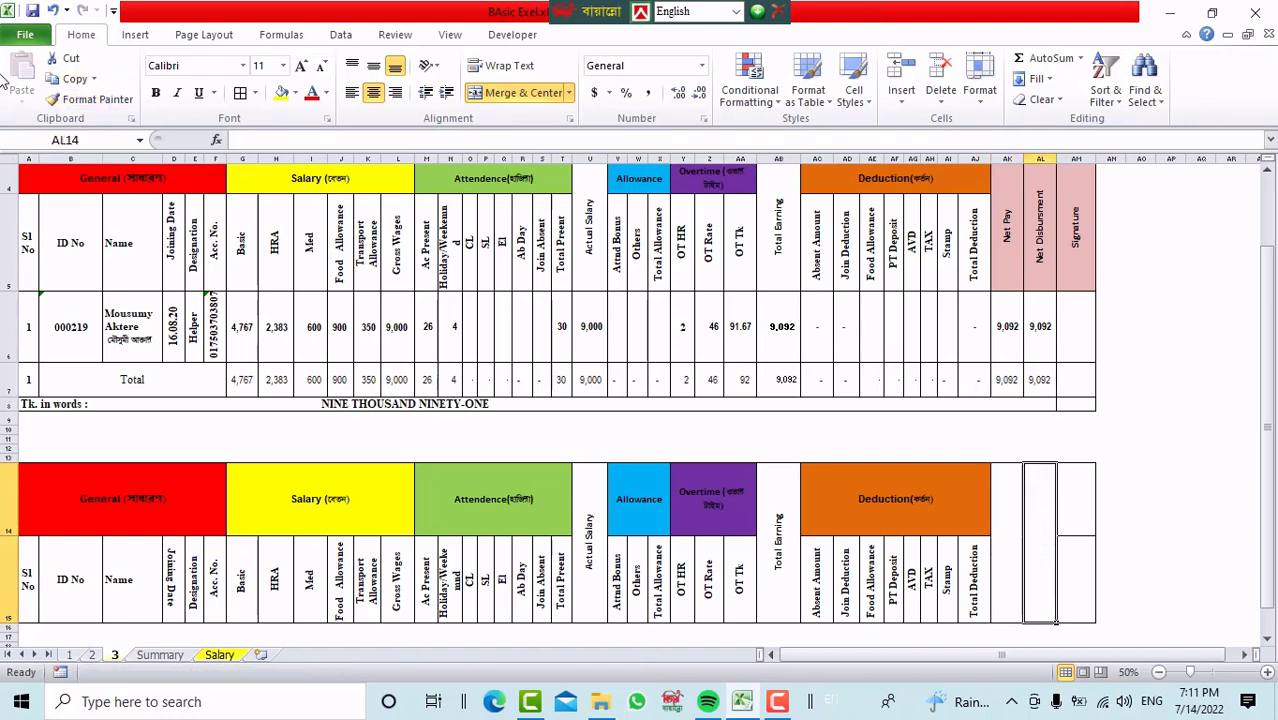
click(95, 99)
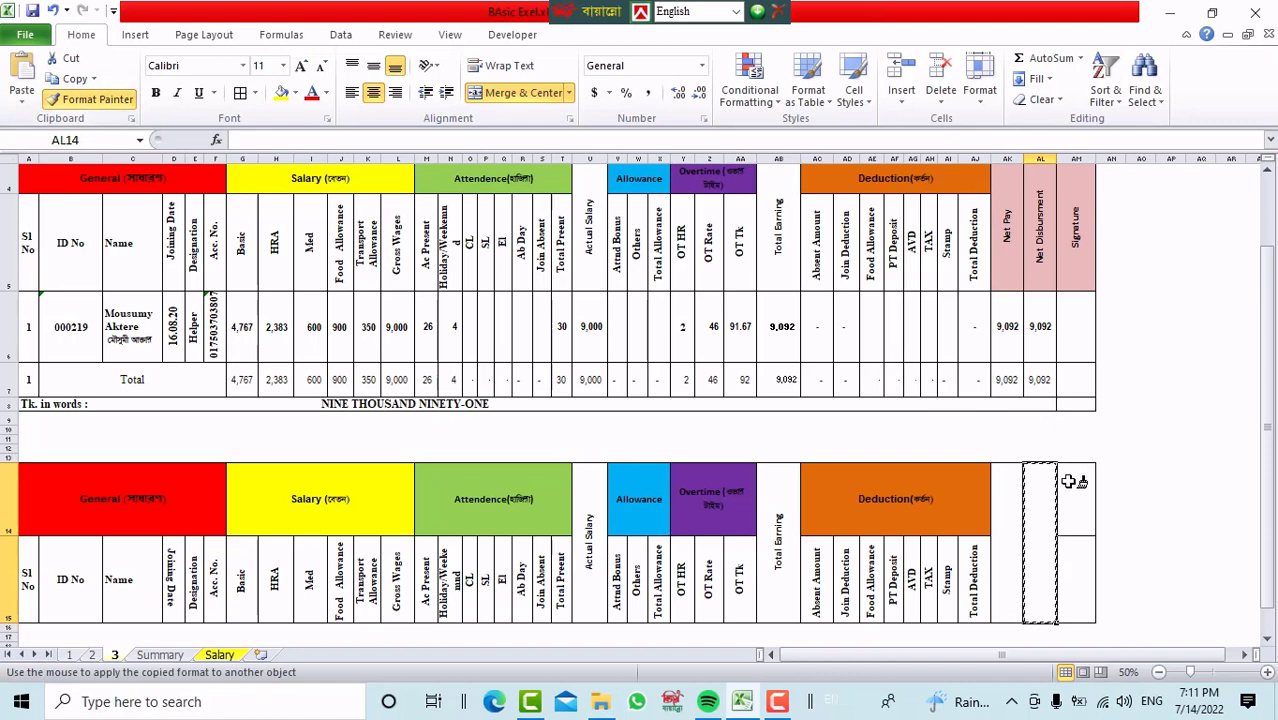
click(1069, 482)
Copy the Net Pay, Net Disbursment and Signature headings from AK4:AM5 into AK14:AM15
drag(1004, 266, 1070, 259)
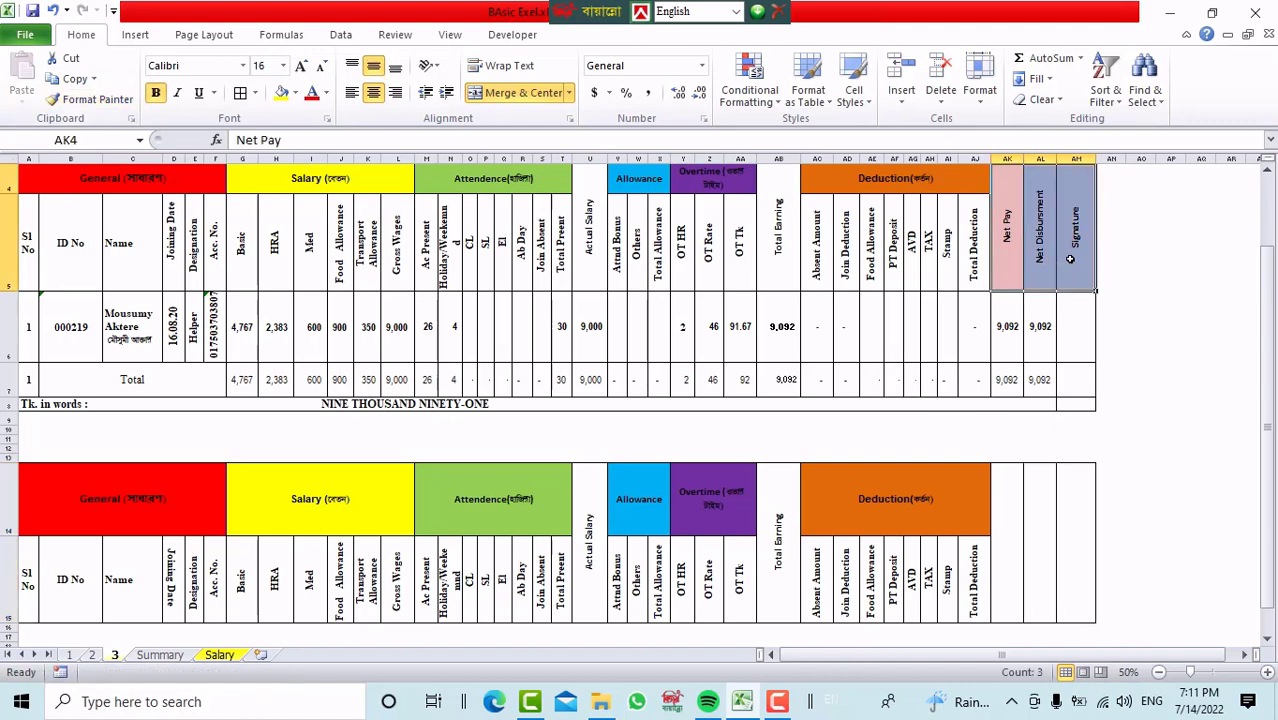
key(ctrl+c)
click(1006, 511)
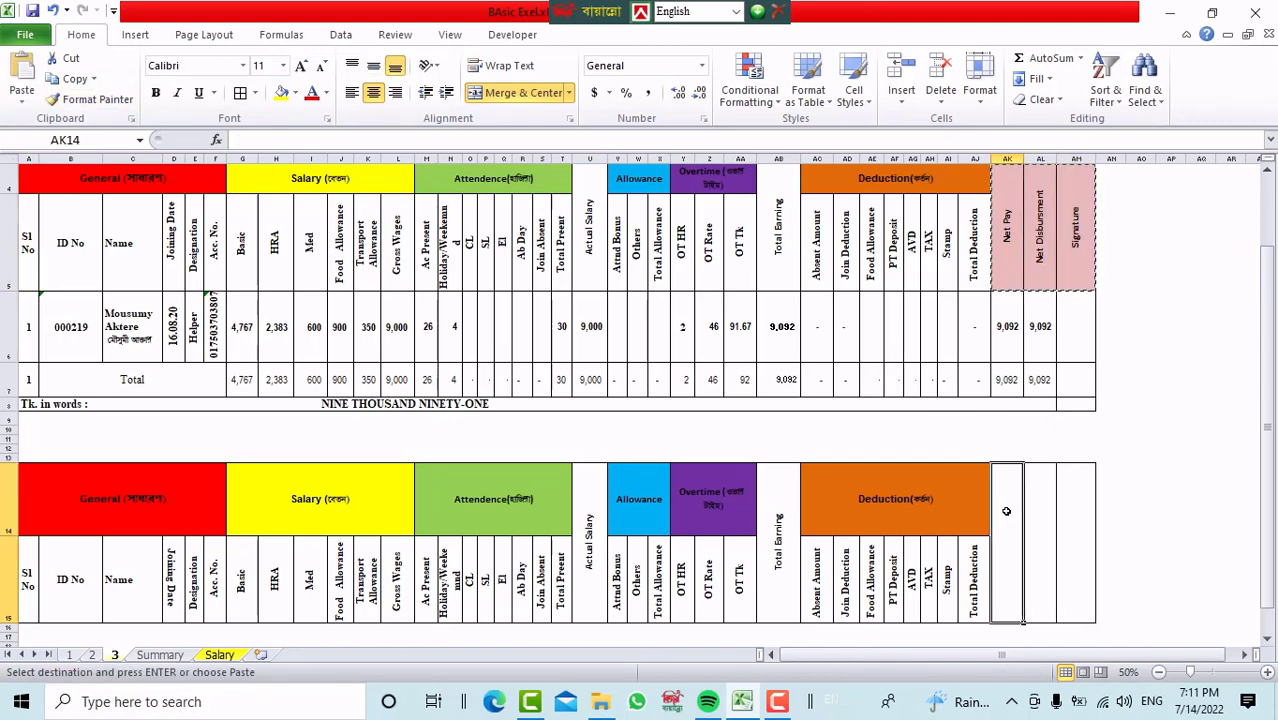
key(ctrl+v)
click(1170, 430)
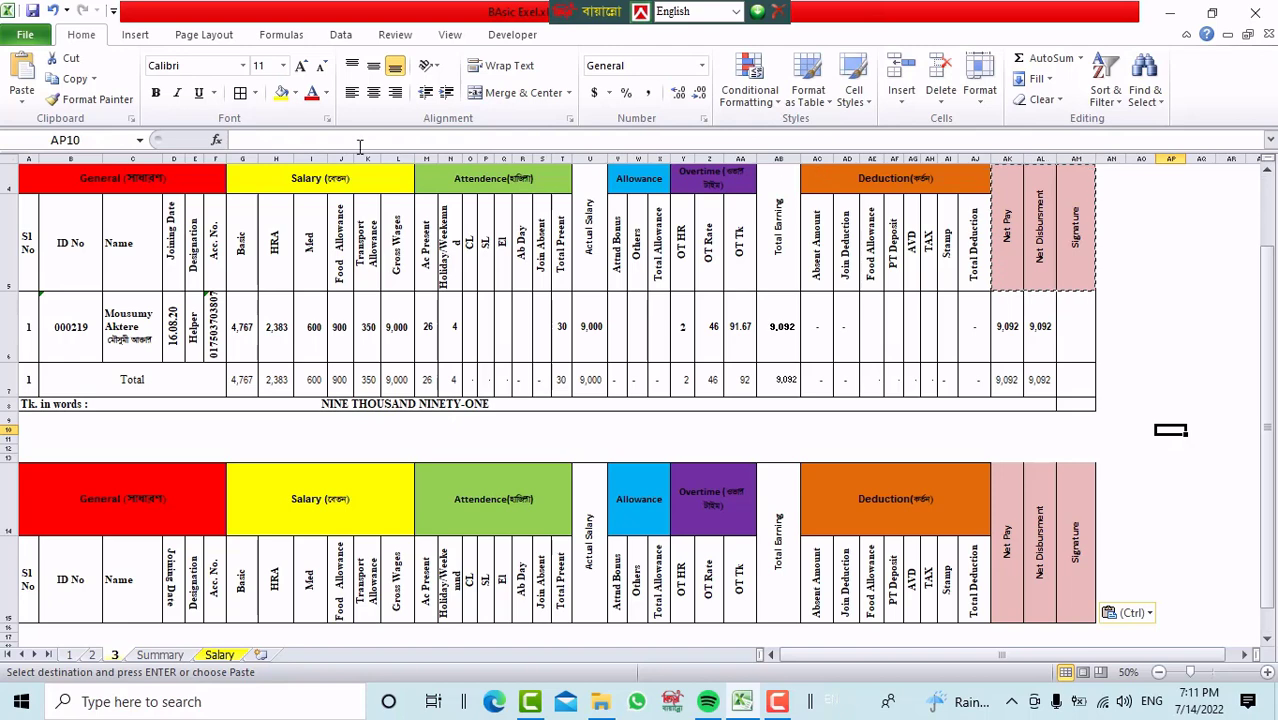
Bottom-align the Salary heading in G14 and set it back to middle alignment
scroll(364, 147, down, 20)
drag(1268, 481, 1268, 465)
click(330, 566)
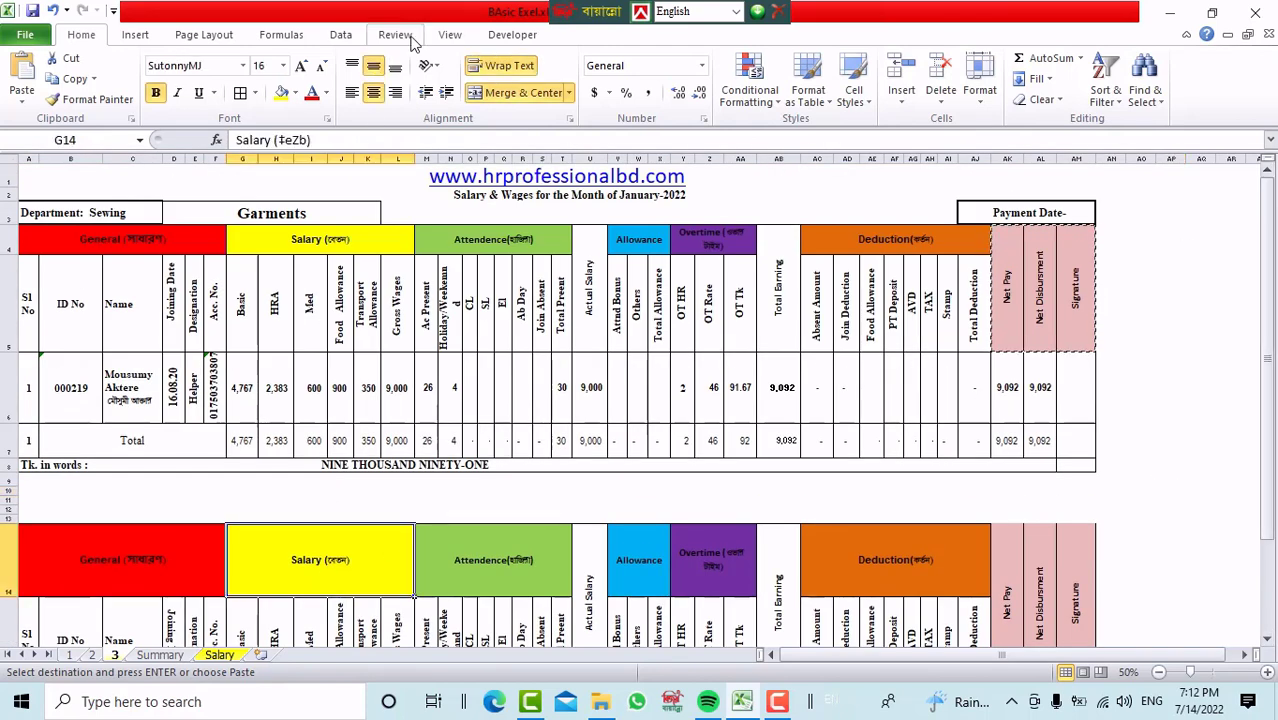
click(395, 66)
scroll(383, 78, down, 1)
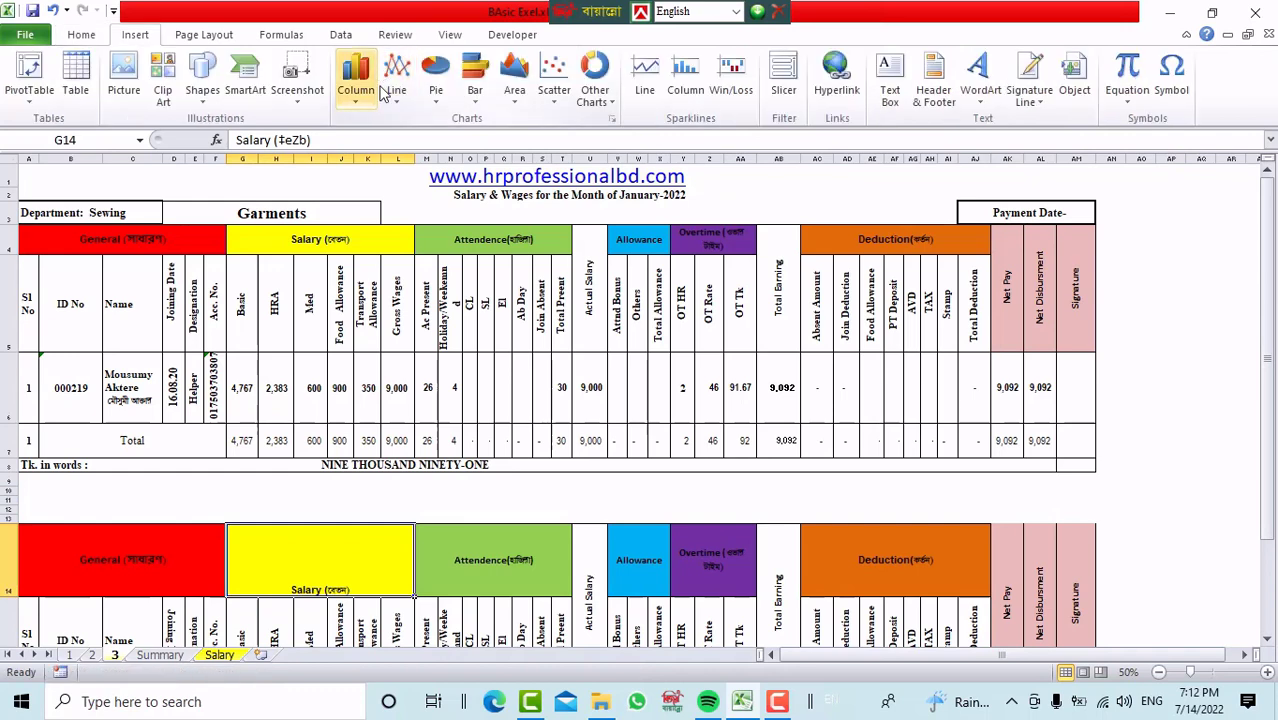
click(86, 36)
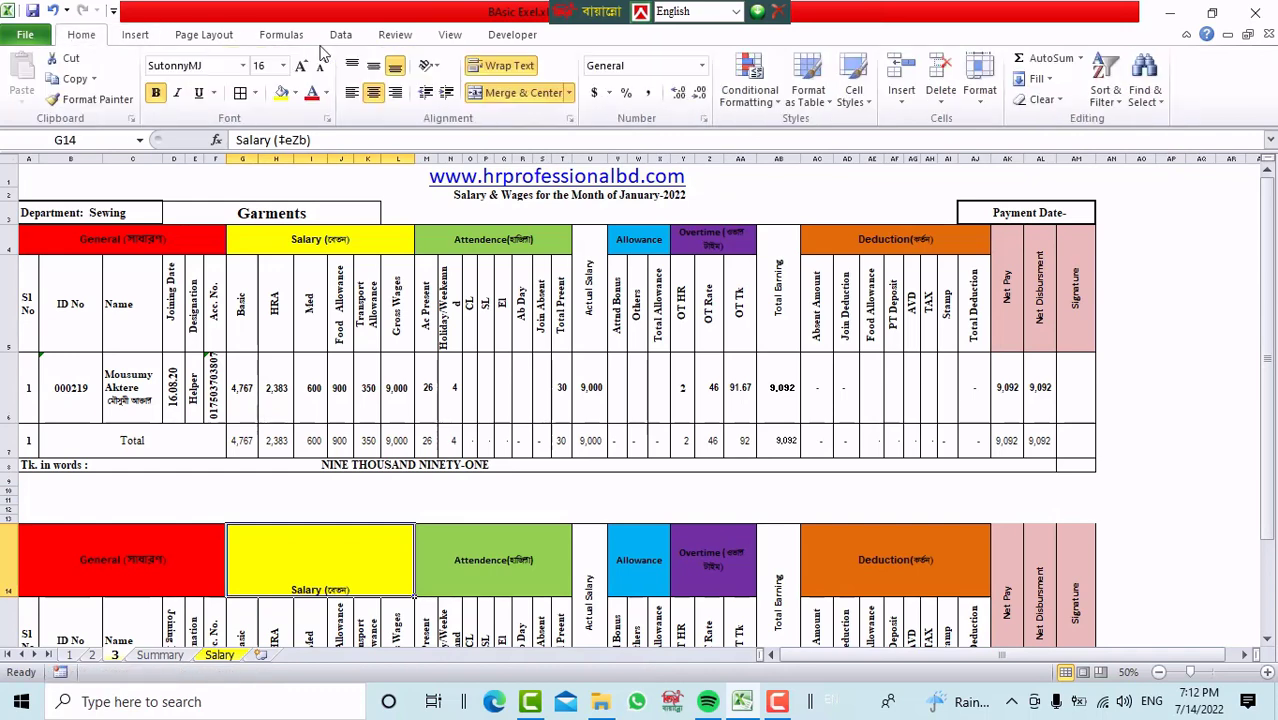
click(373, 66)
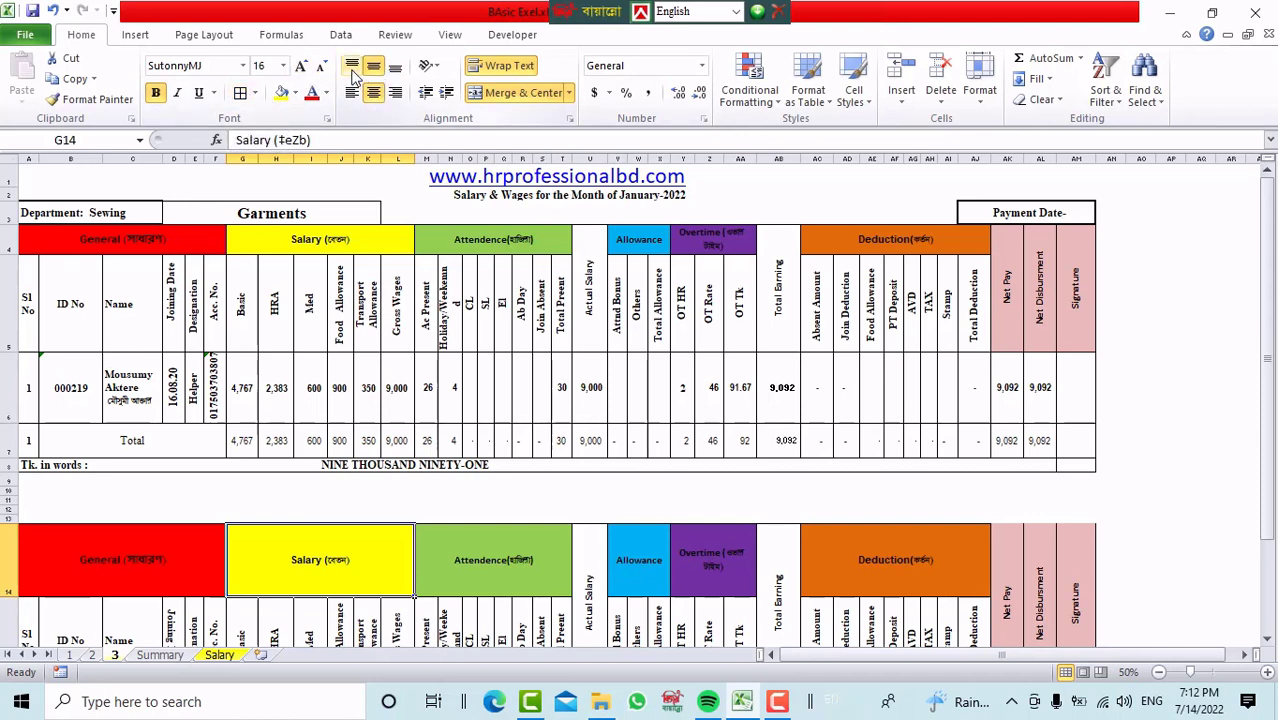
Review the alignment and orientation settings of the Salary heading in G14 without changing them
click(434, 66)
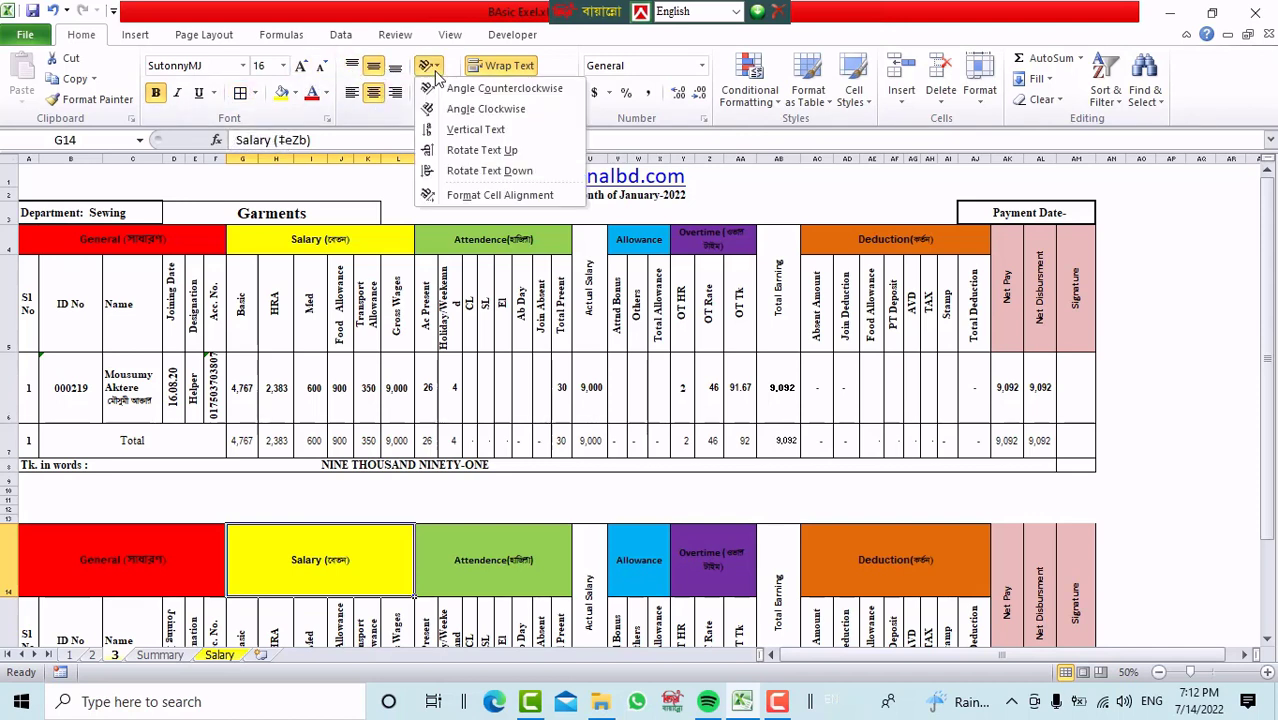
click(500, 195)
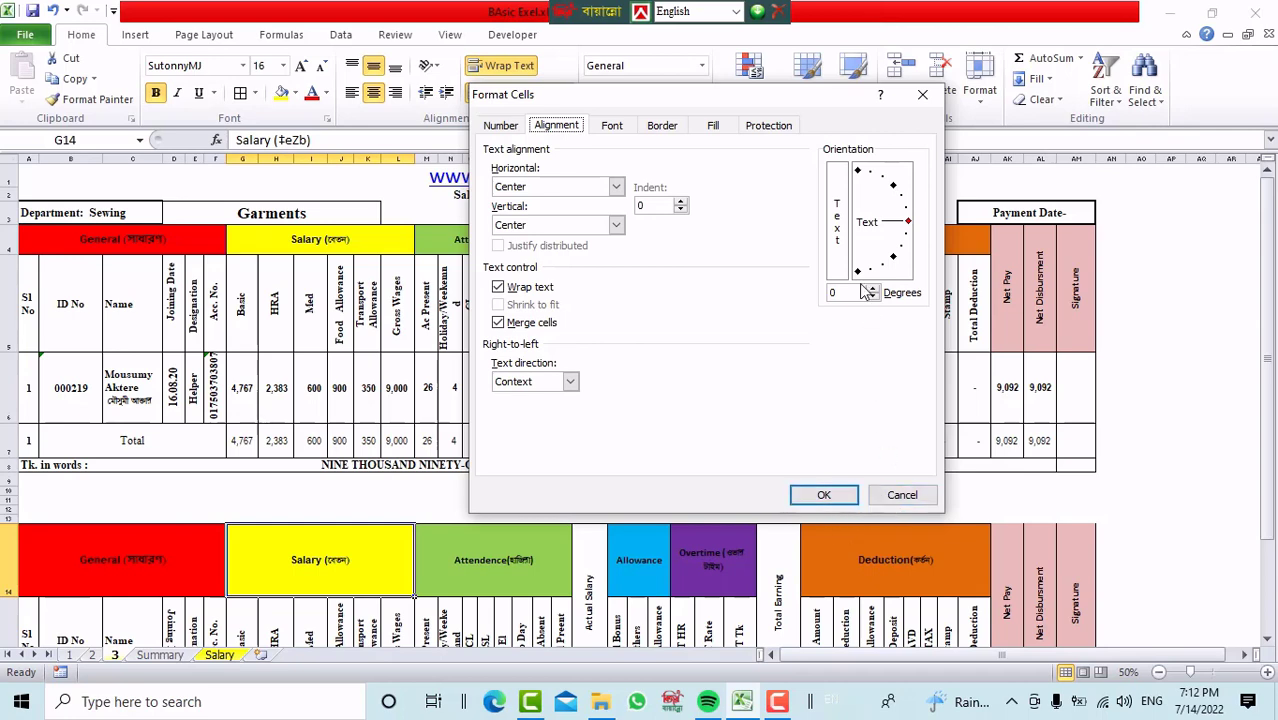
click(893, 500)
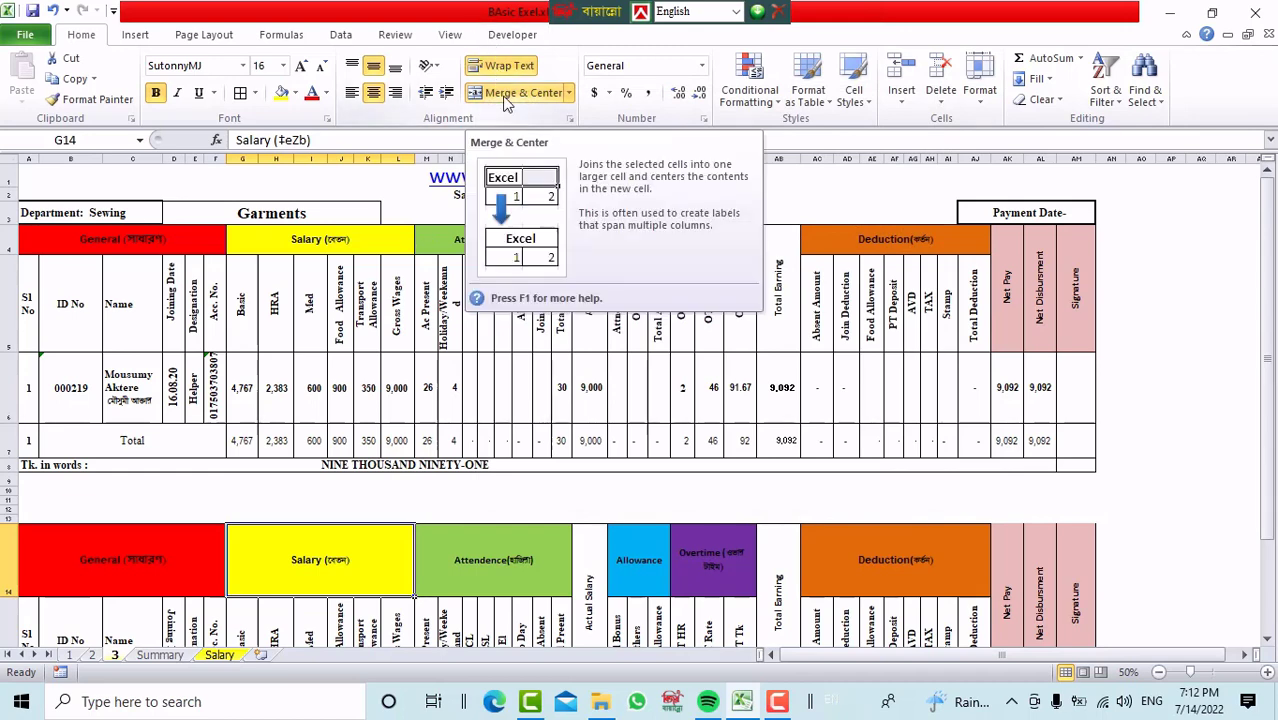
Unmerge and re-merge the Attendence heading in M14, and wrap its text
click(517, 577)
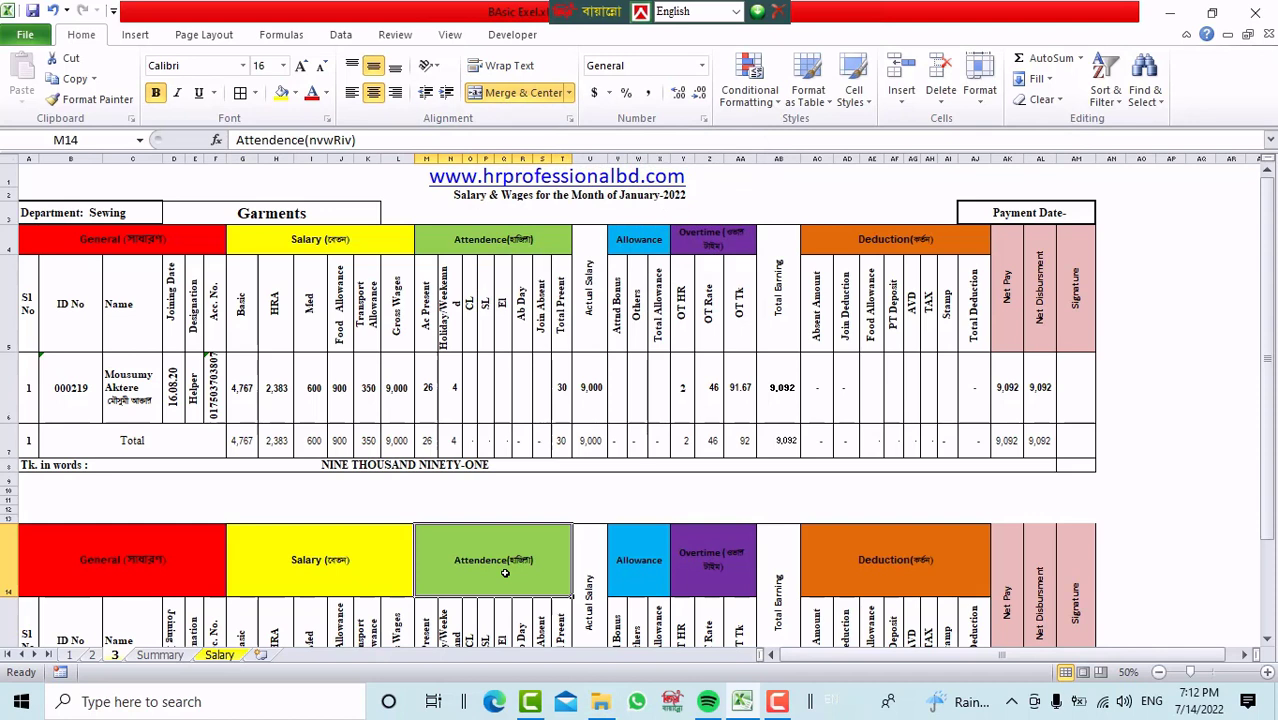
click(518, 97)
click(518, 97)
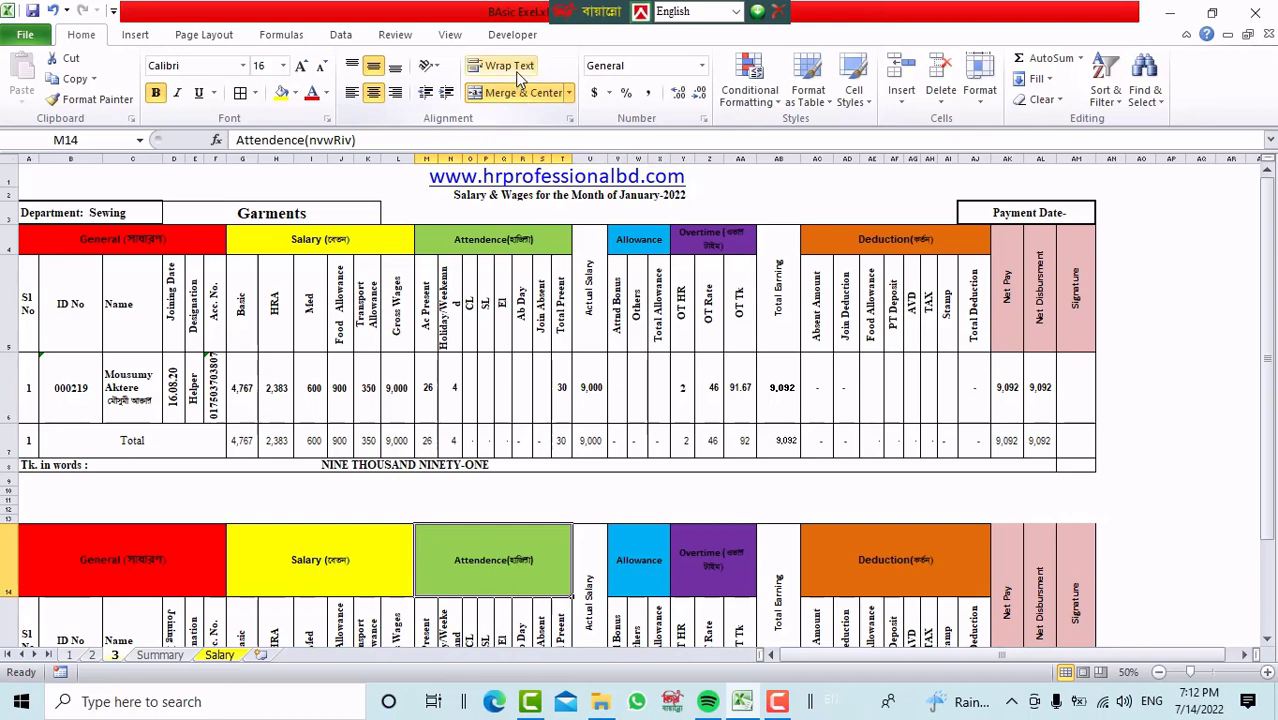
click(515, 71)
Collapse columns O to T, wrap the Attendence heading in M4 and widen column N to test the wrapping
drag(575, 159, 556, 159)
click(444, 248)
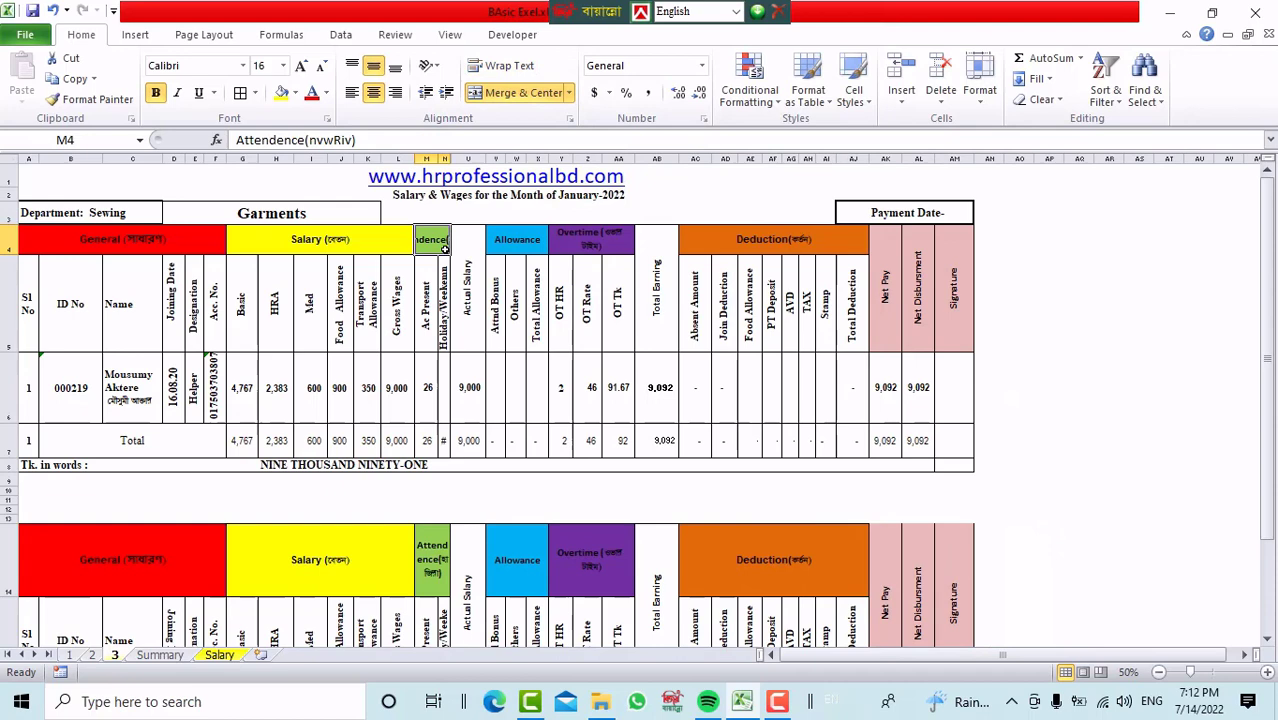
click(490, 65)
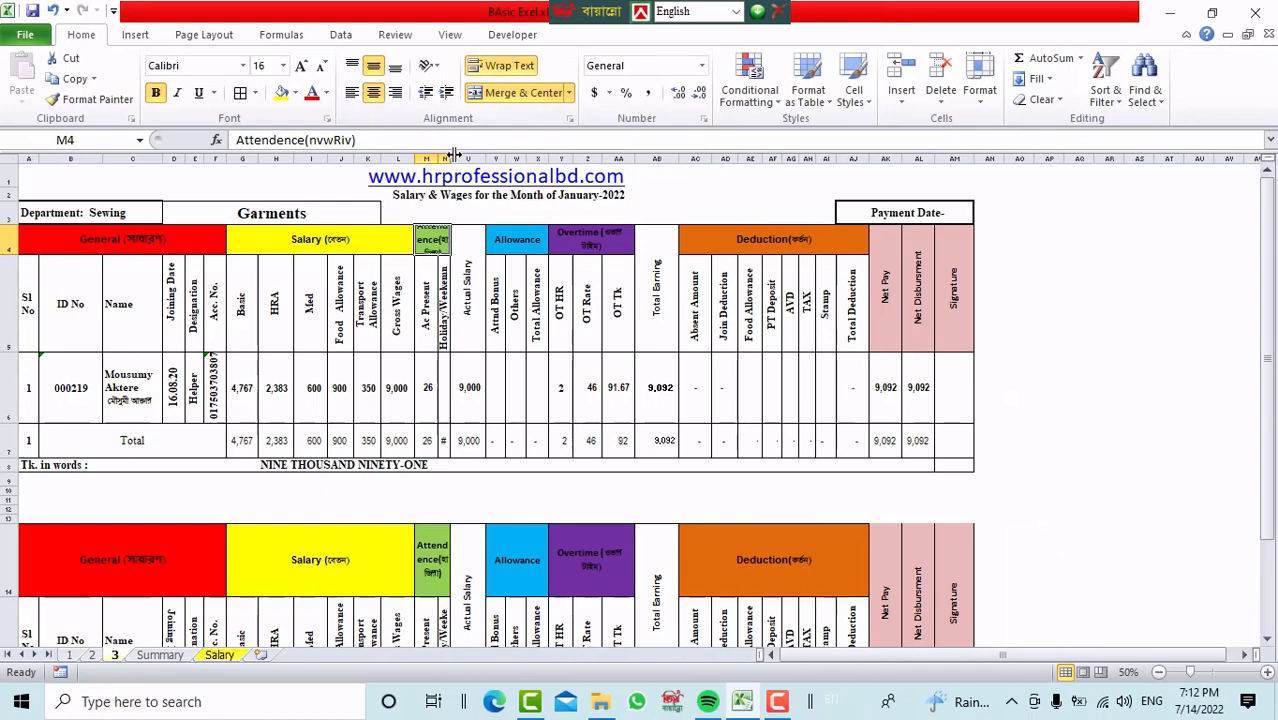
drag(453, 155, 487, 155)
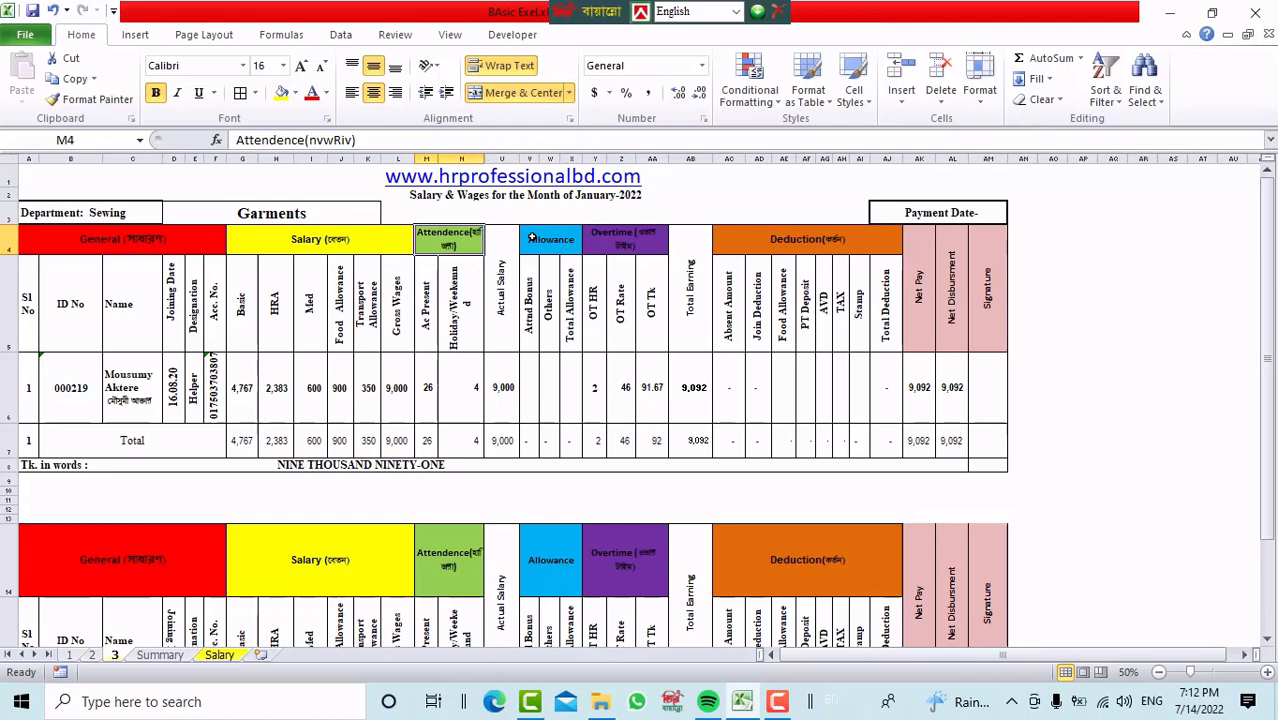
Undo the column width changes and the text wrapping of the Attendence heading in M4
key(ctrl+z)
key(ctrl+z)
key(ctrl+z)
key(ctrl+z)
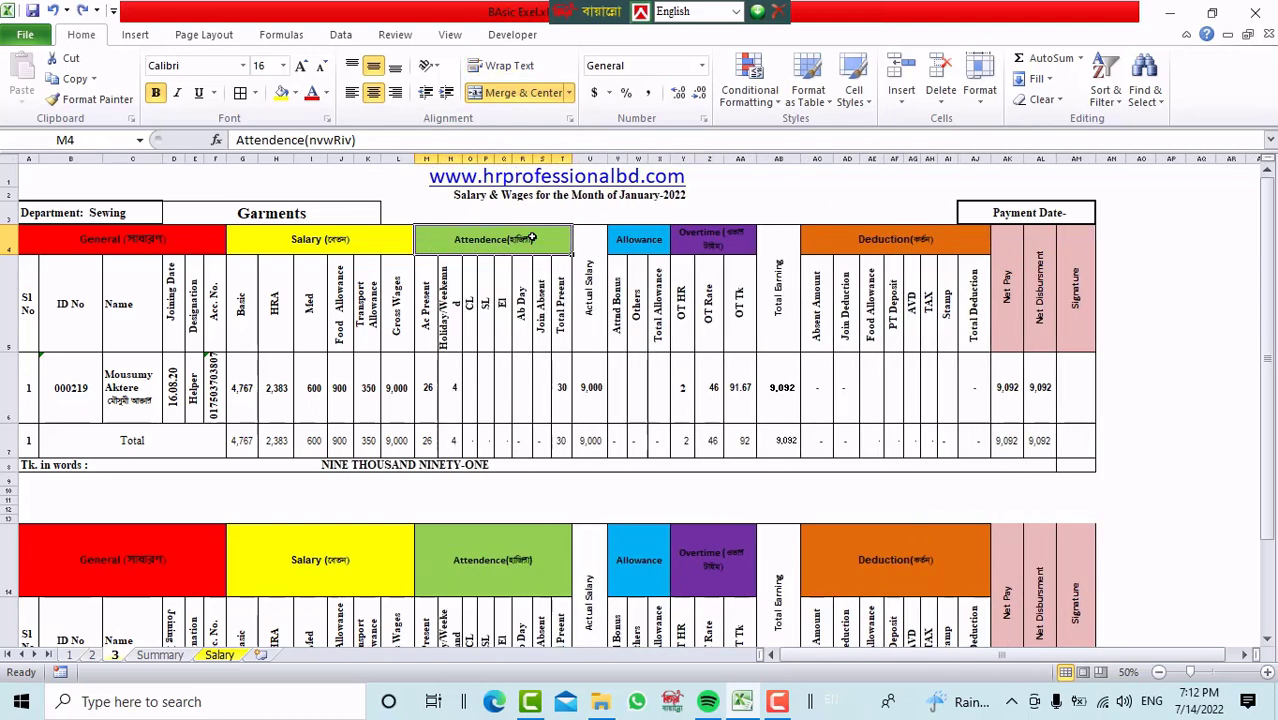
click(1187, 322)
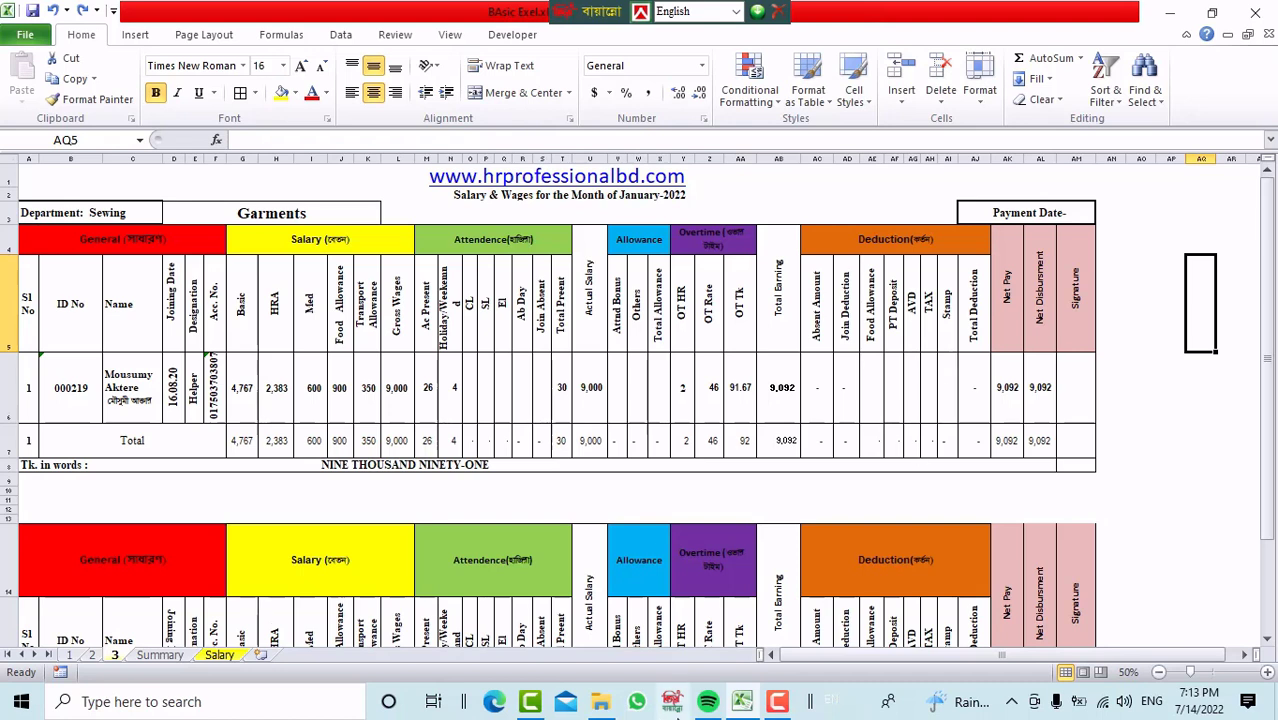
click(777, 701)
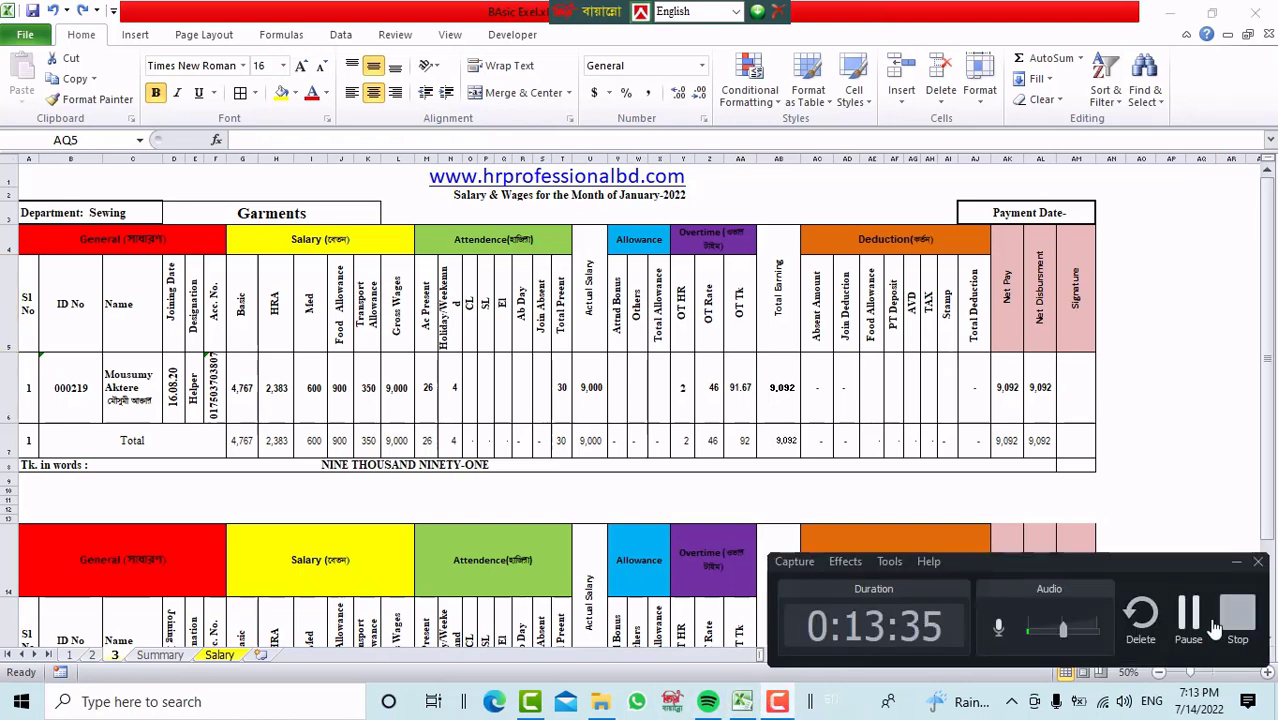